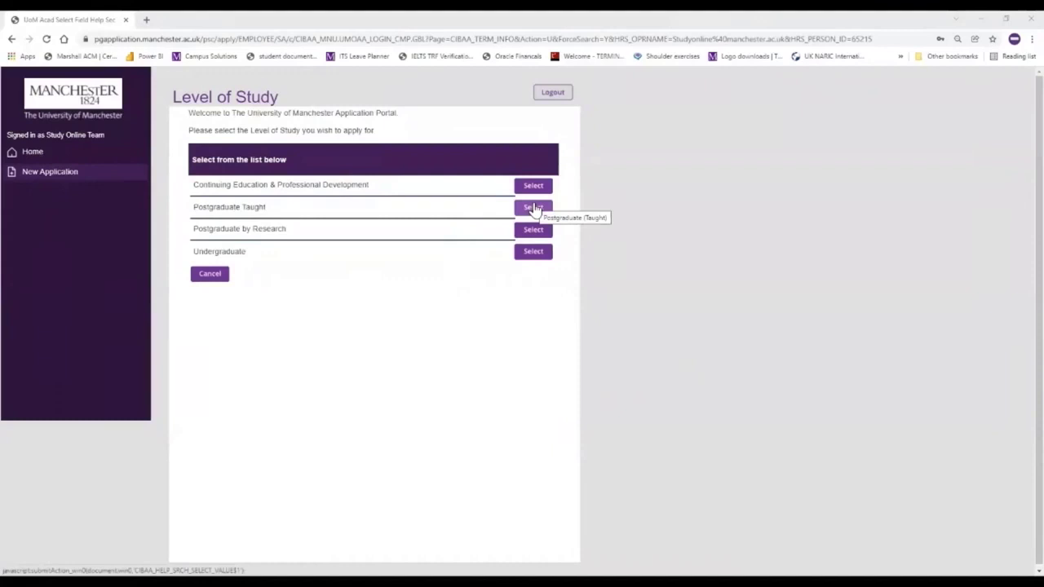
- Apply for Postgraduate Taught study with entry in the 2021/22 Academic Year
click(534, 208)
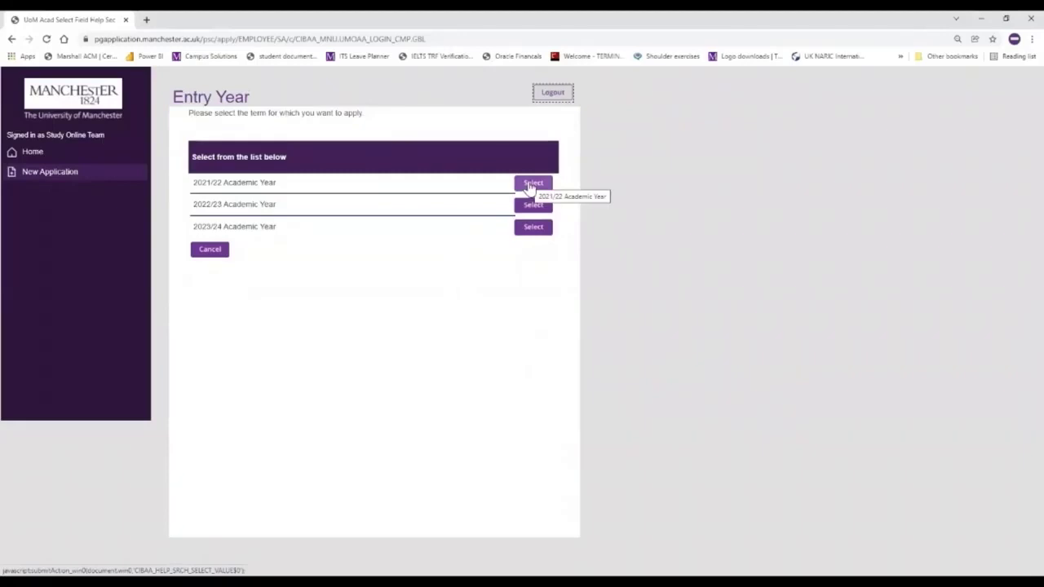
click(528, 186)
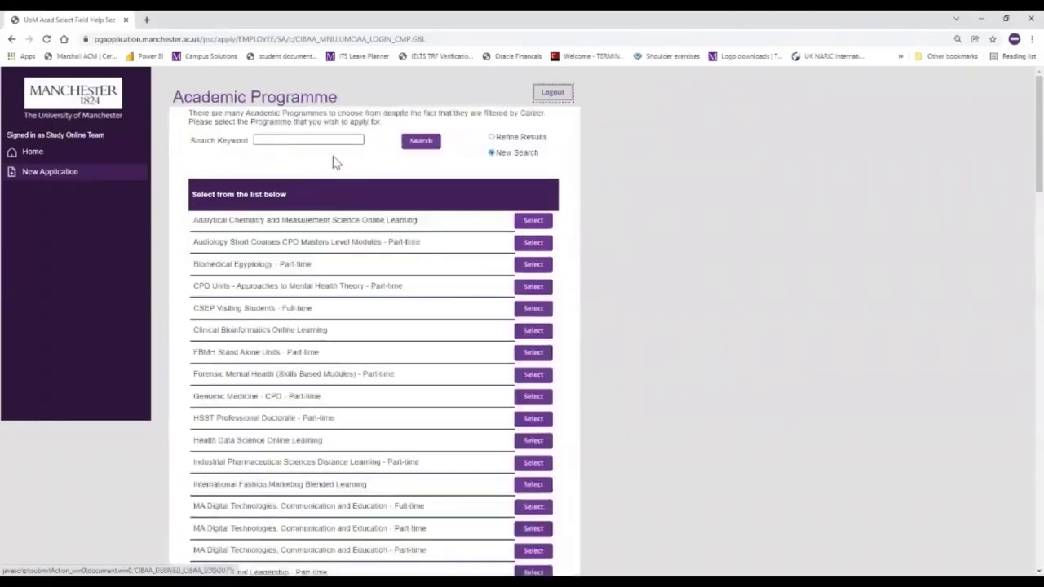
- Search programmes for 'International Fashion Marketin' and select International Fashion Marketing Blended Learning
click(316, 139)
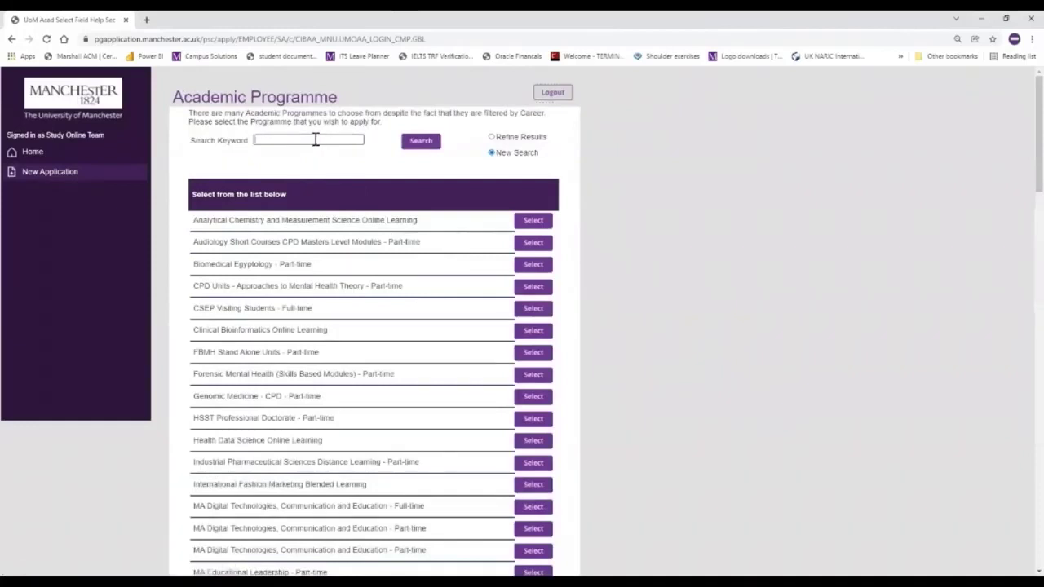
text(International Fashion Marketin)
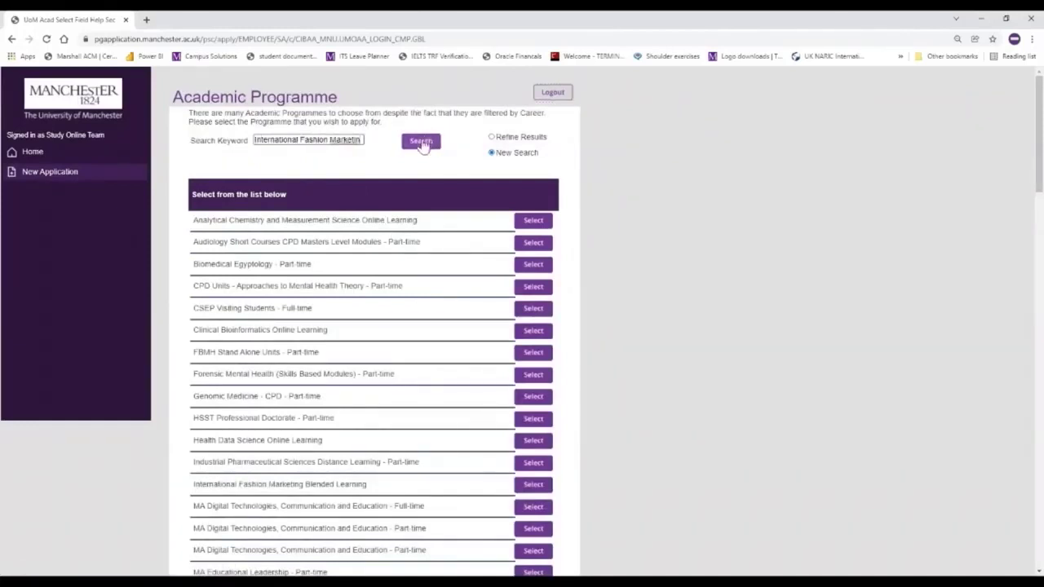
click(420, 144)
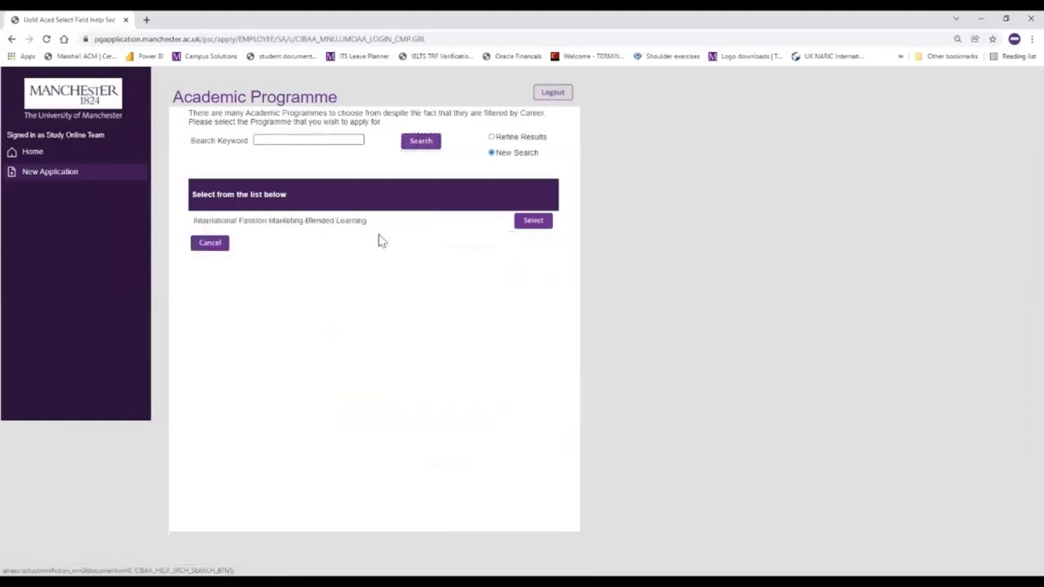
click(537, 224)
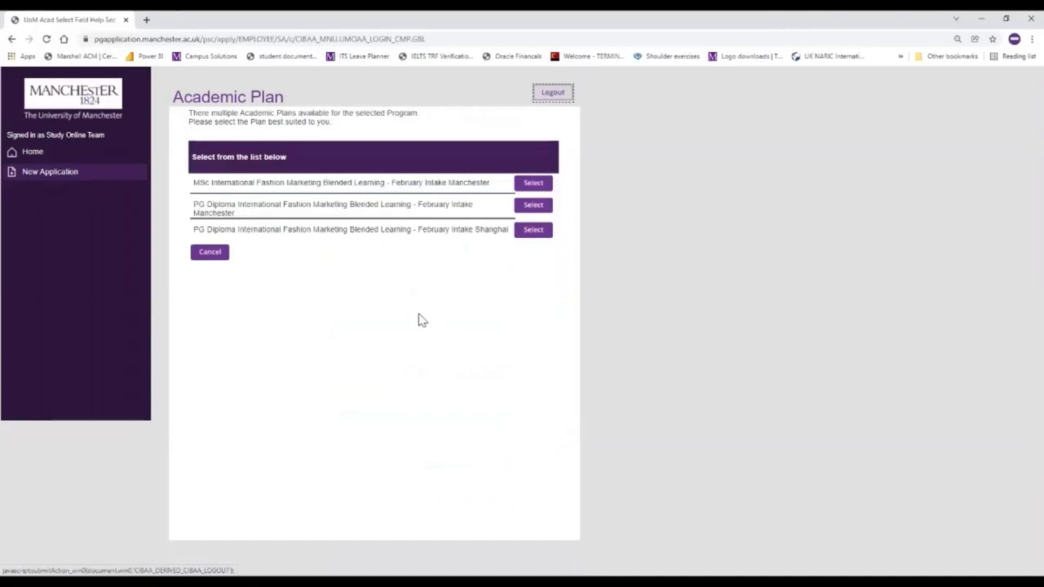
- Select the MSc February Intake Manchester plan and confirm the application details
click(534, 185)
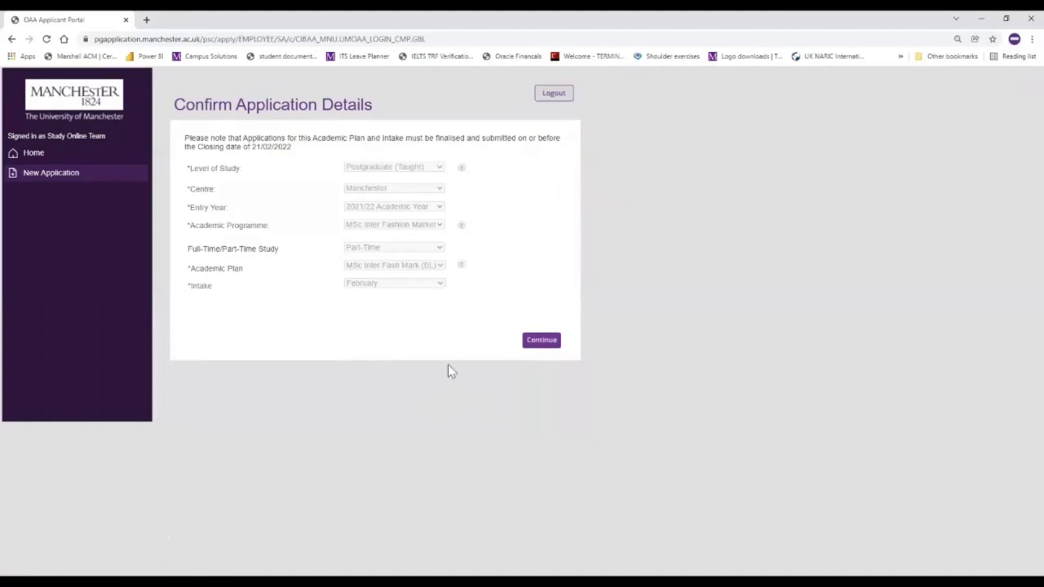
click(538, 345)
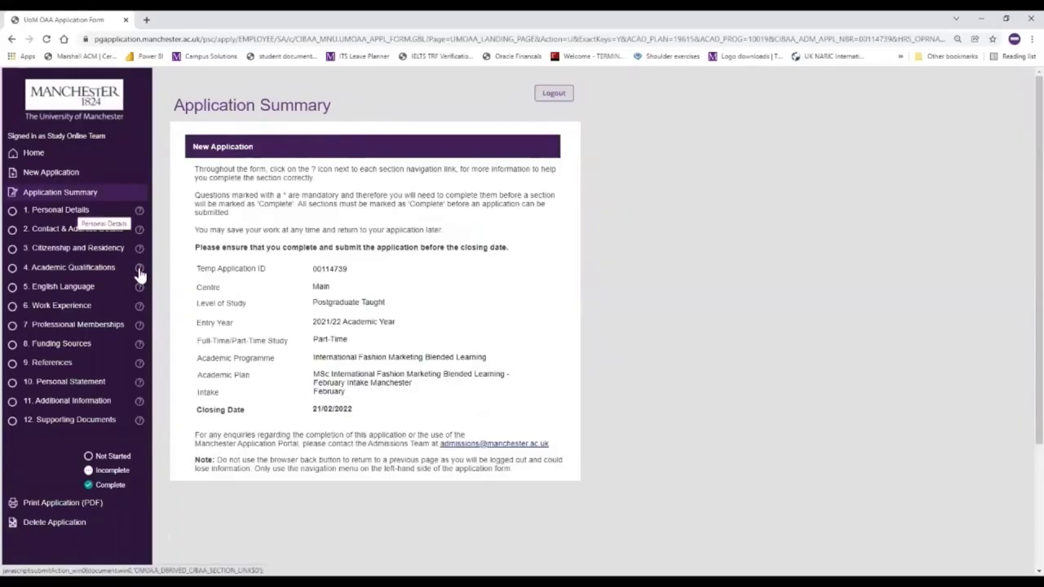
- In Personal Details, set Country of Birth to United Kingdom
click(72, 213)
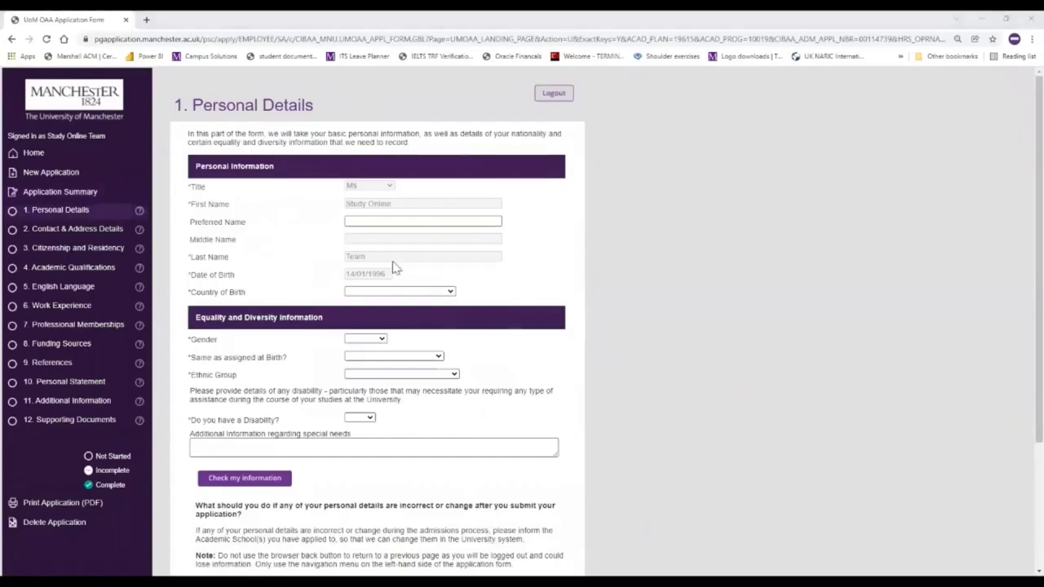
click(455, 298)
text(us)
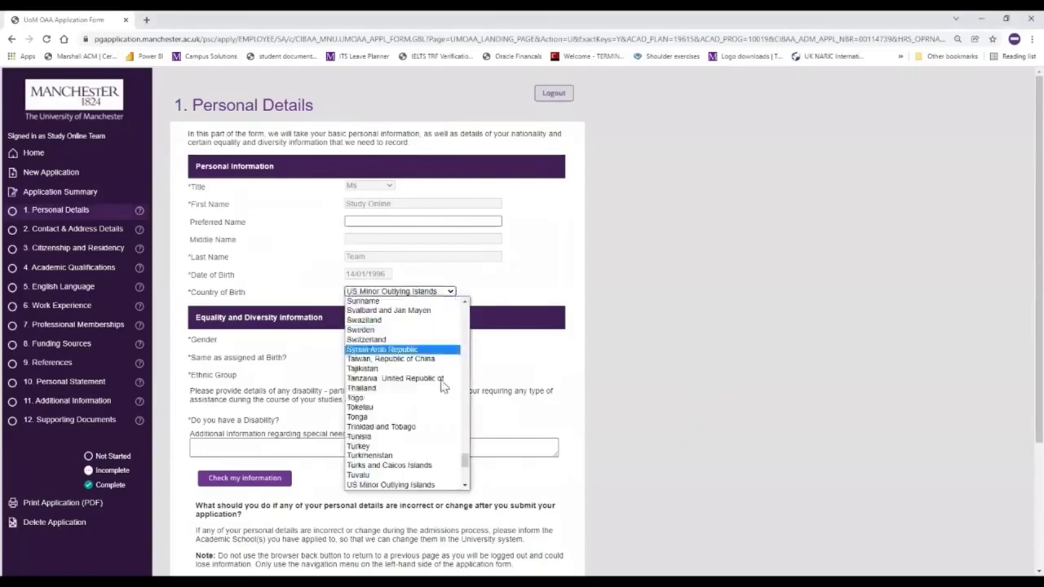
scroll(465, 487, down, 3)
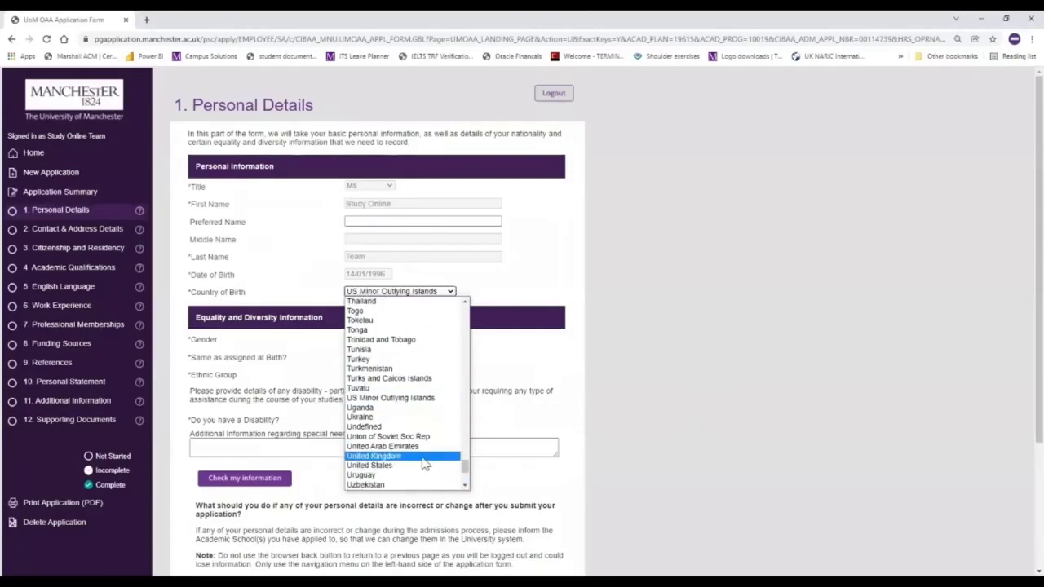
click(425, 459)
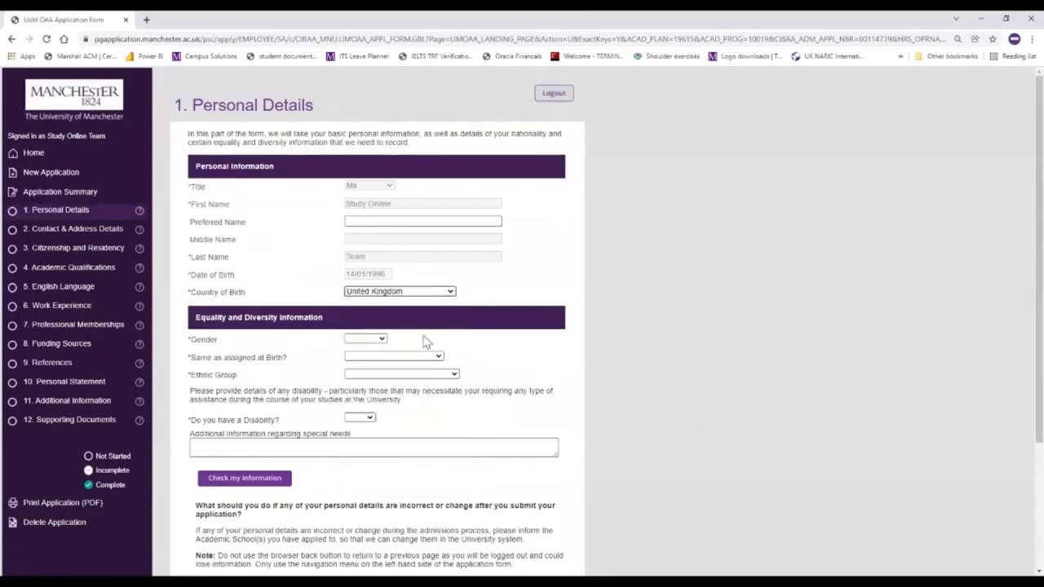
- Set gender Female, same as assigned at birth Yes, ethnic group White, disability No
click(383, 341)
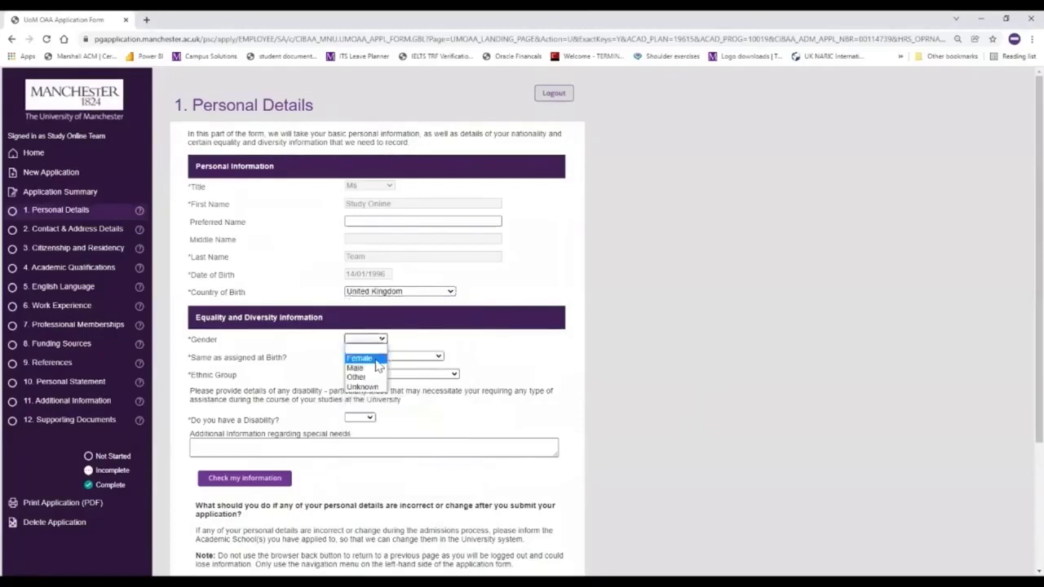
click(375, 360)
click(384, 356)
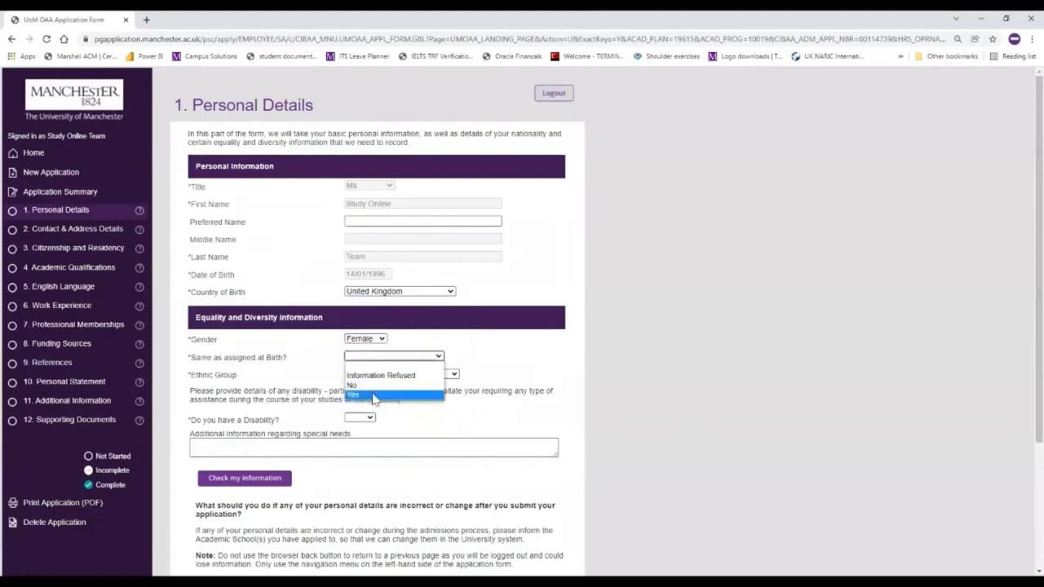
click(374, 399)
click(418, 375)
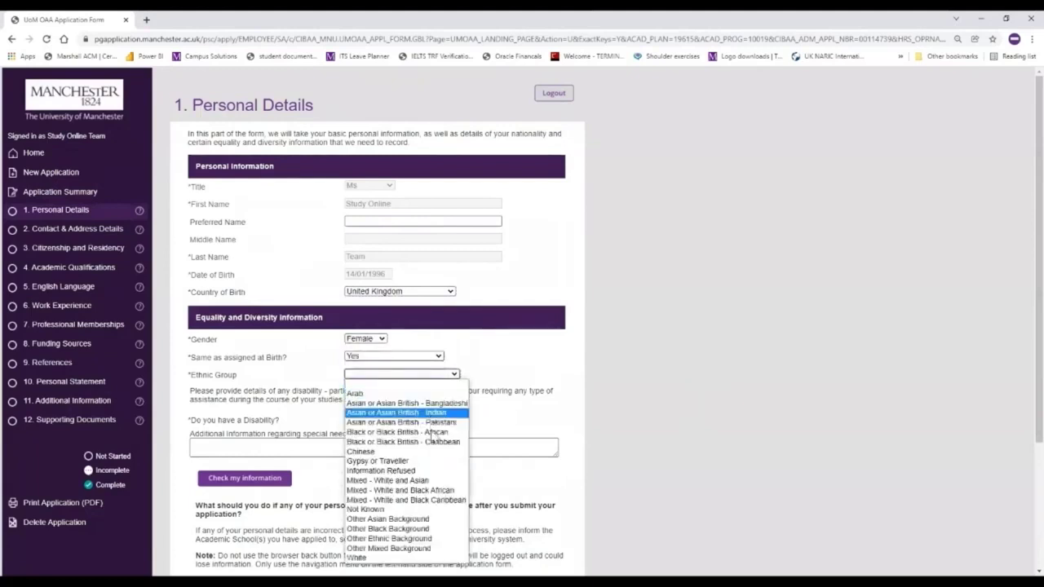
click(400, 557)
click(364, 420)
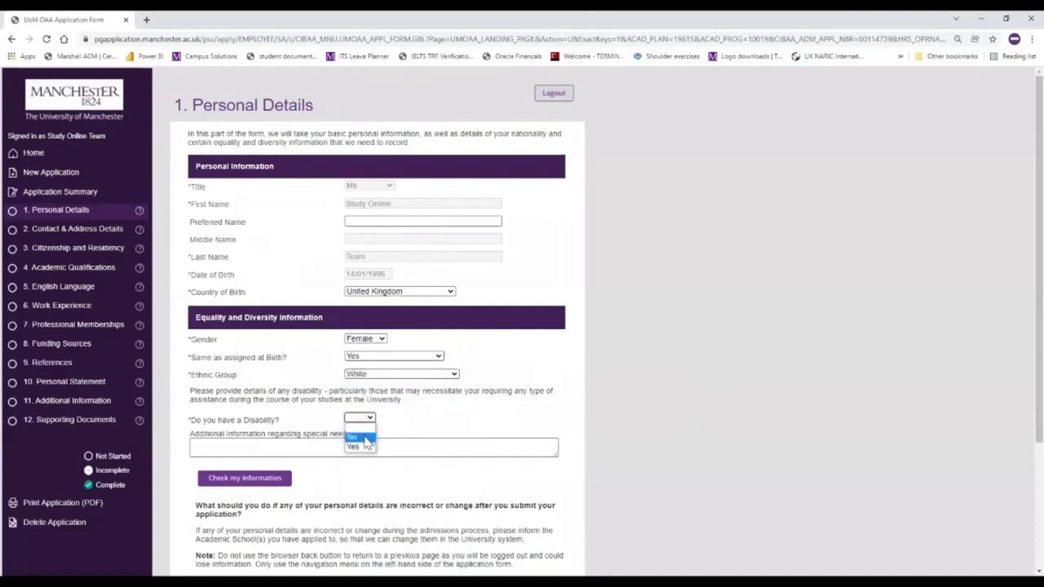
click(364, 438)
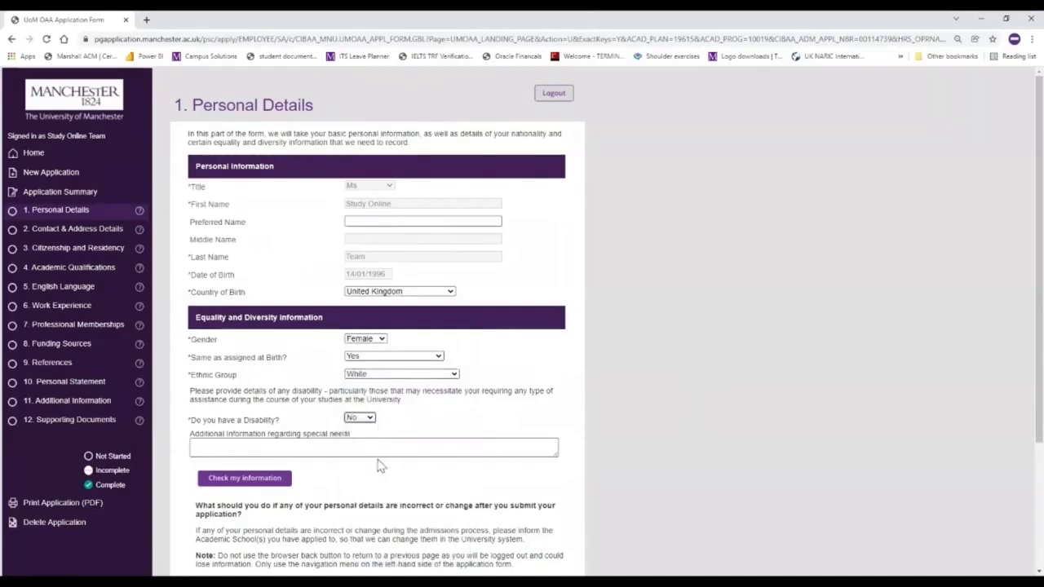
- Save Personal Details and mark the section complete
scroll(376, 461, down, 2)
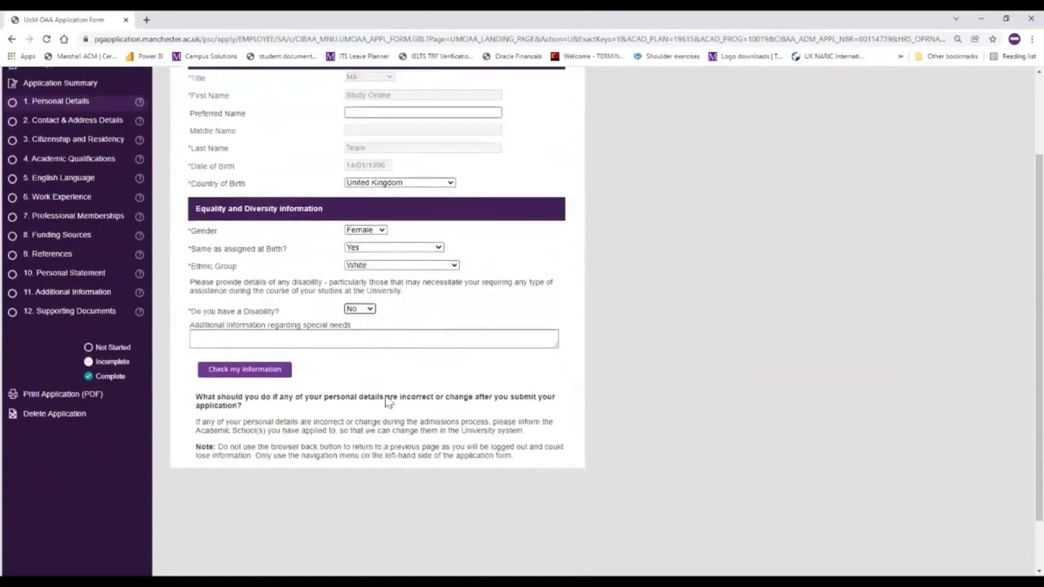
click(253, 371)
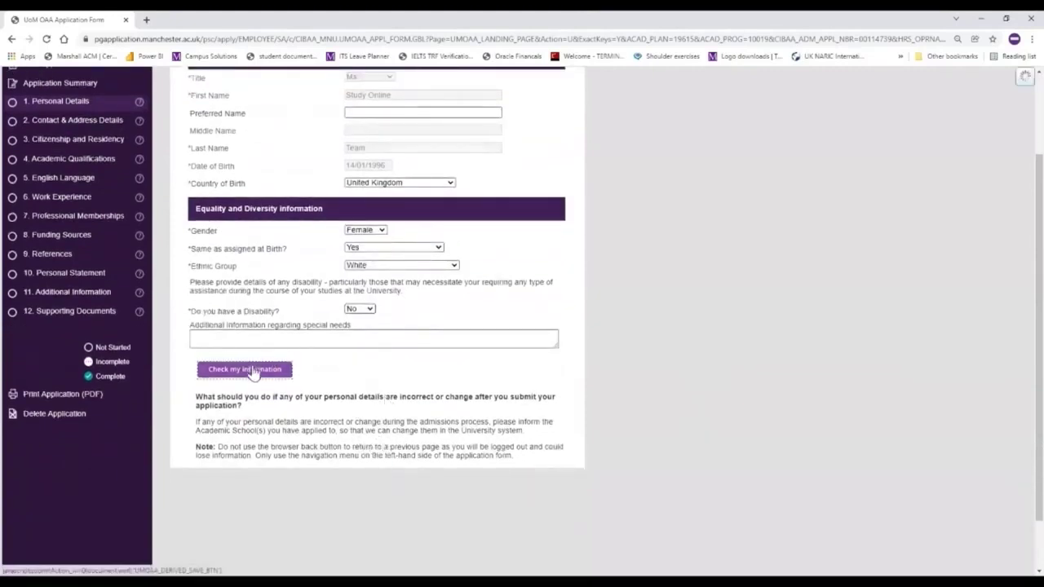
scroll(208, 379, up, 2)
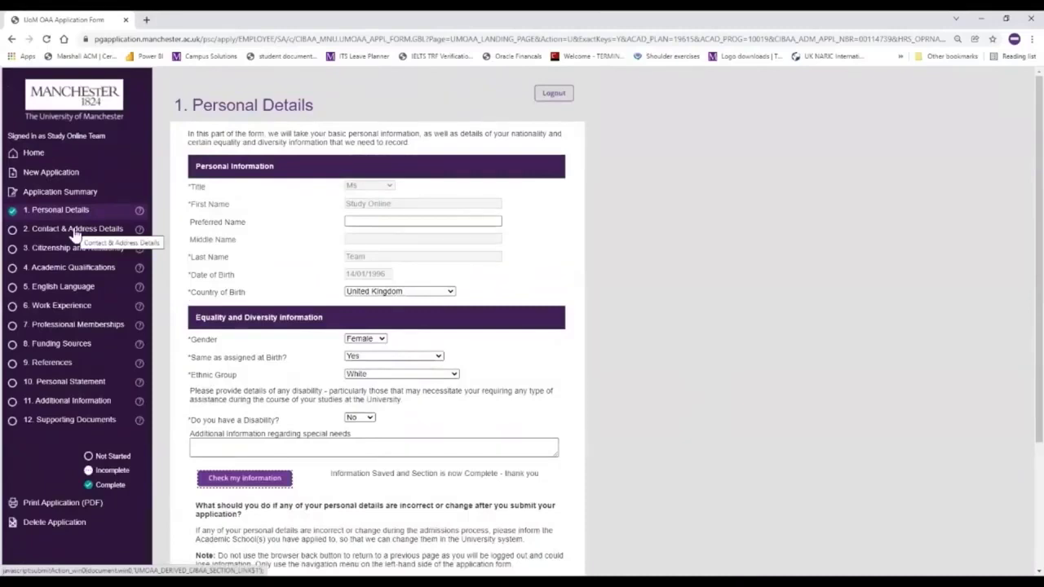
click(73, 231)
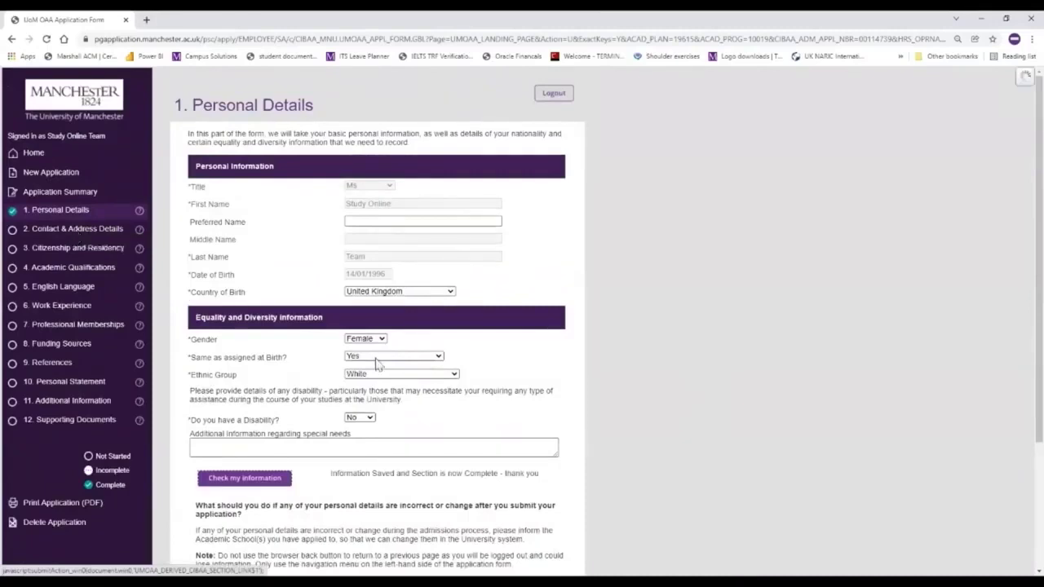
- Copy the home address into the mailing address and save Contact & Address Details as complete
scroll(408, 351, down, 1)
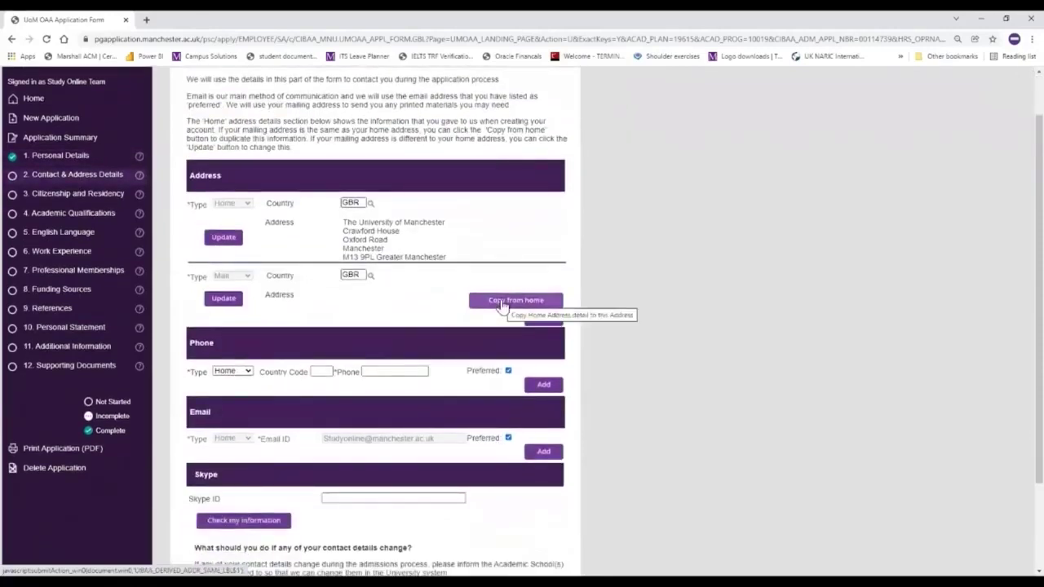
click(501, 302)
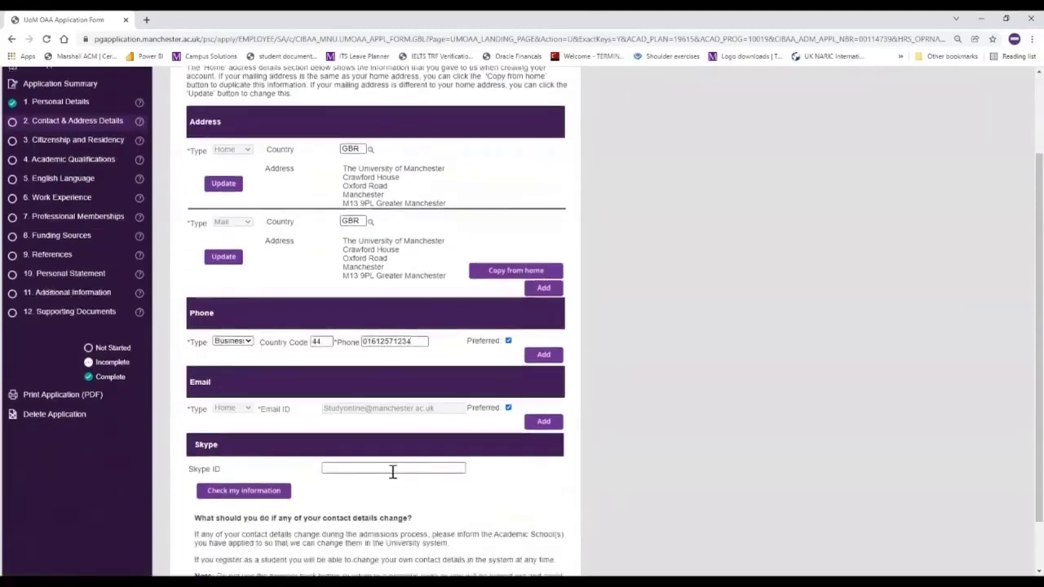
scroll(393, 472, down, 1)
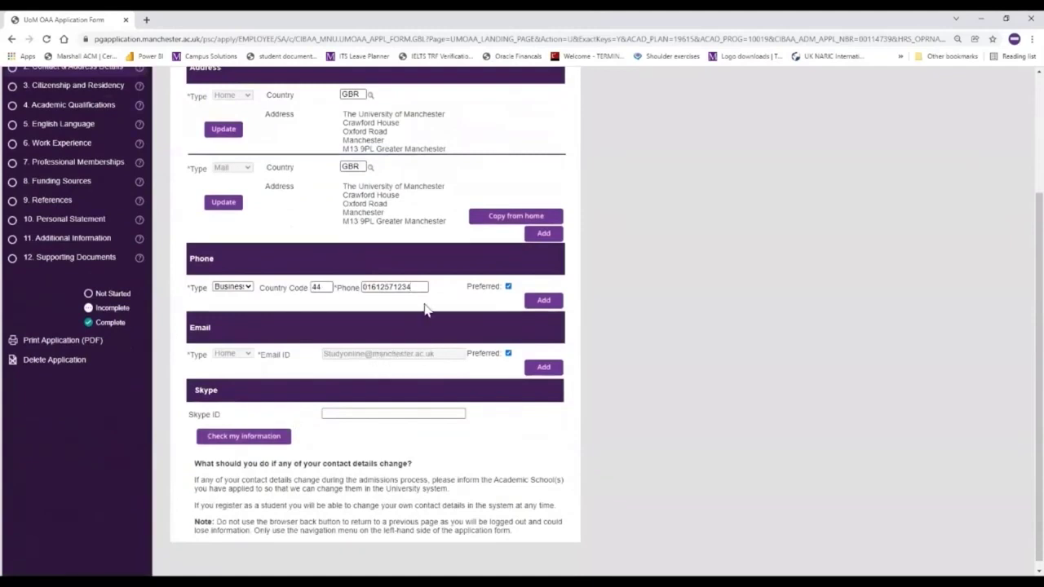
click(244, 439)
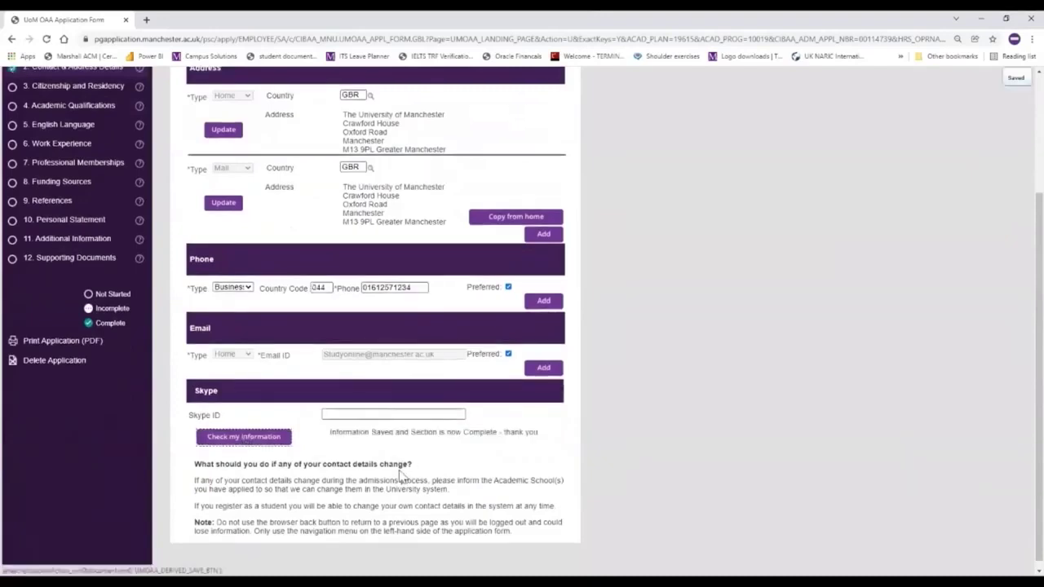
scroll(233, 407, up, 3)
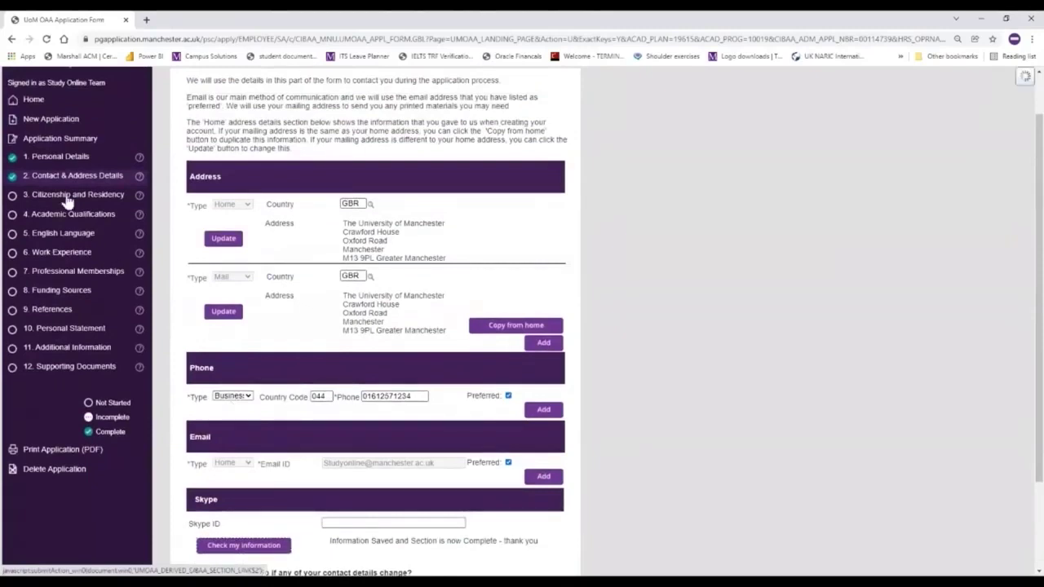
click(68, 201)
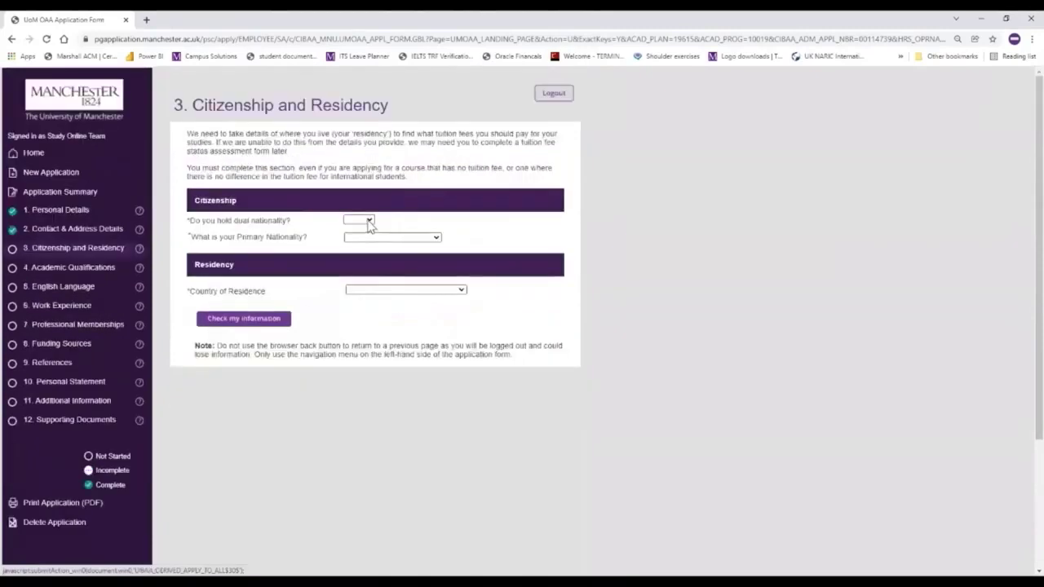
- Answer No to dual nationality, set United Kingdom nationality and Greater Manchester residence, then save
click(369, 221)
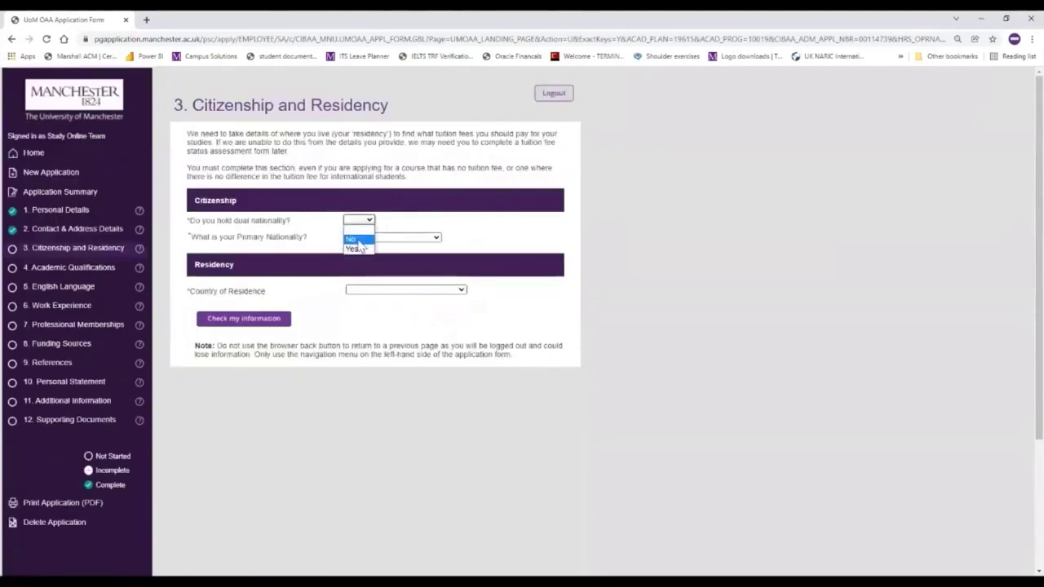
click(353, 240)
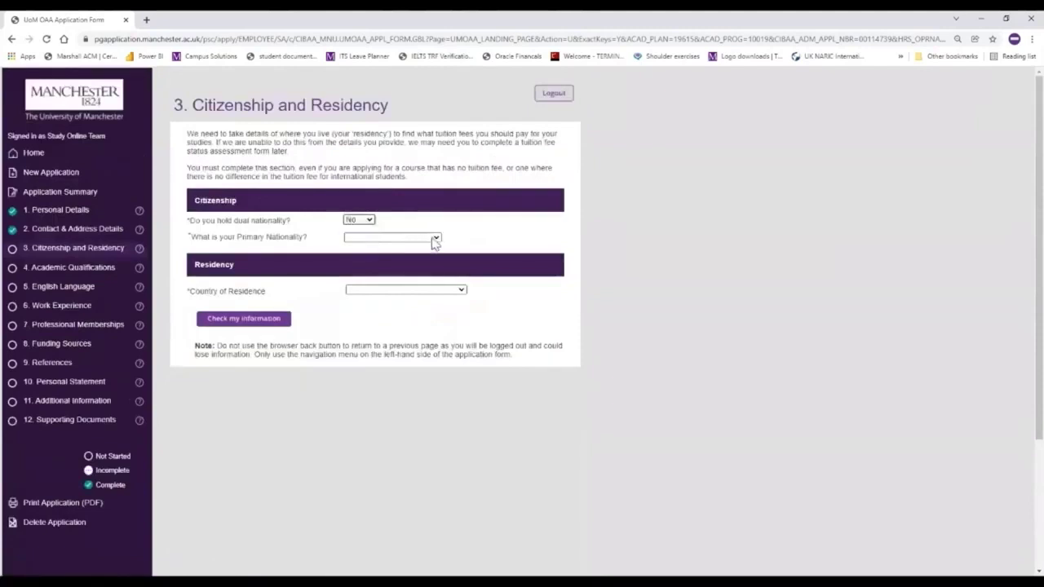
click(435, 238)
scroll(427, 401, down, 15)
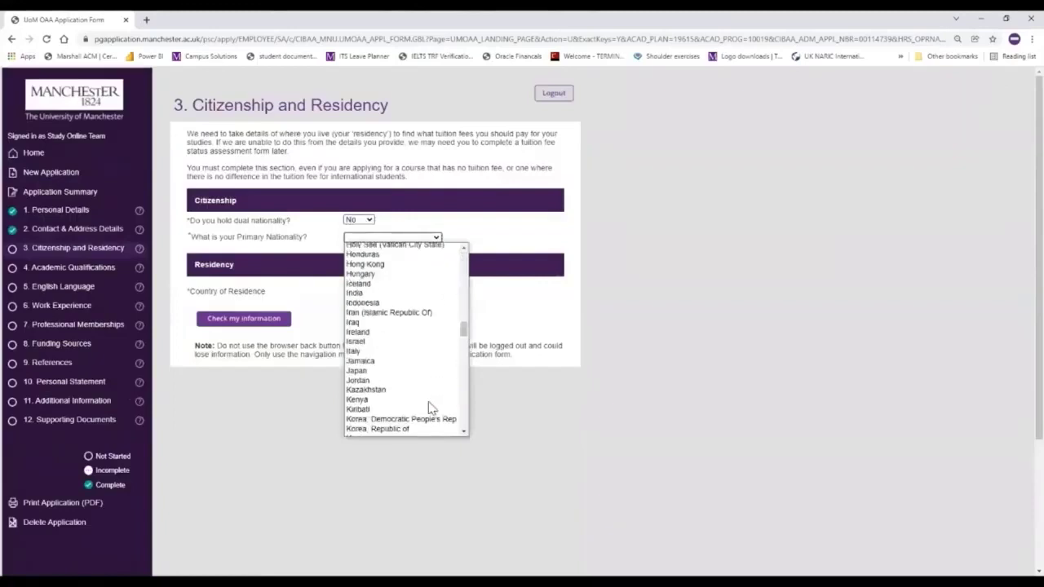
scroll(432, 408, down, 15)
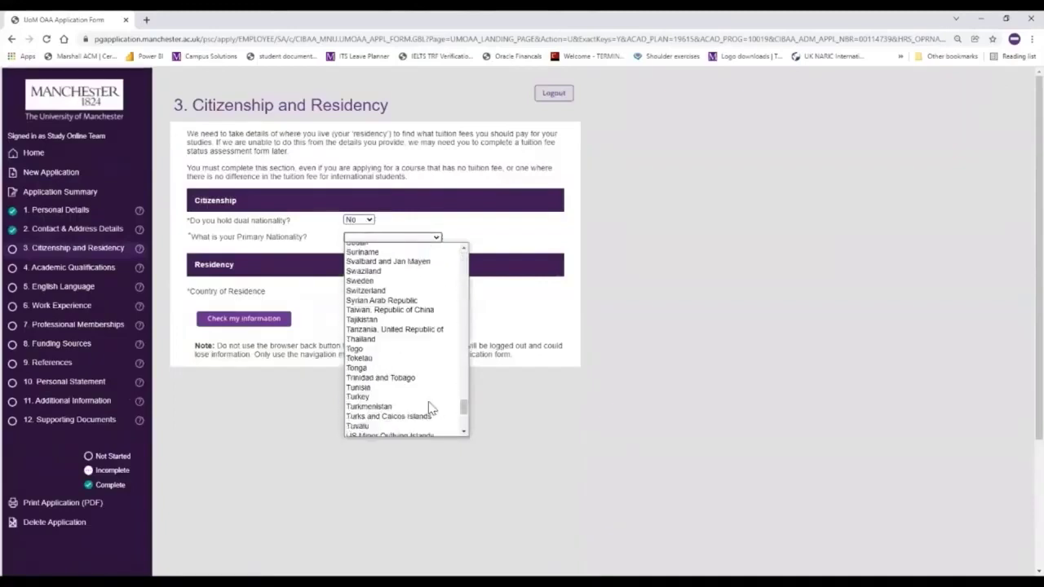
scroll(431, 408, down, 3)
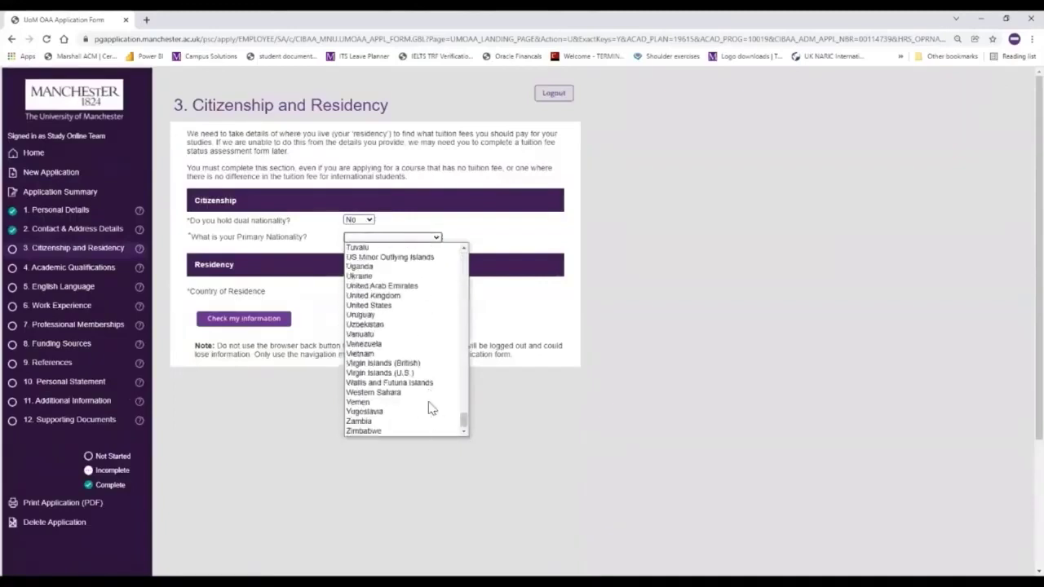
click(419, 297)
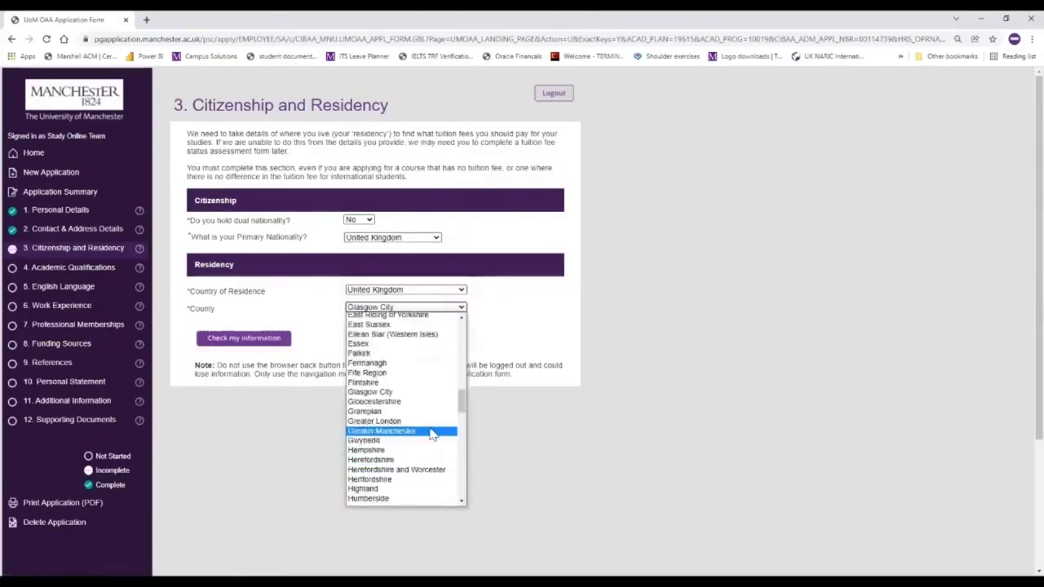
click(432, 433)
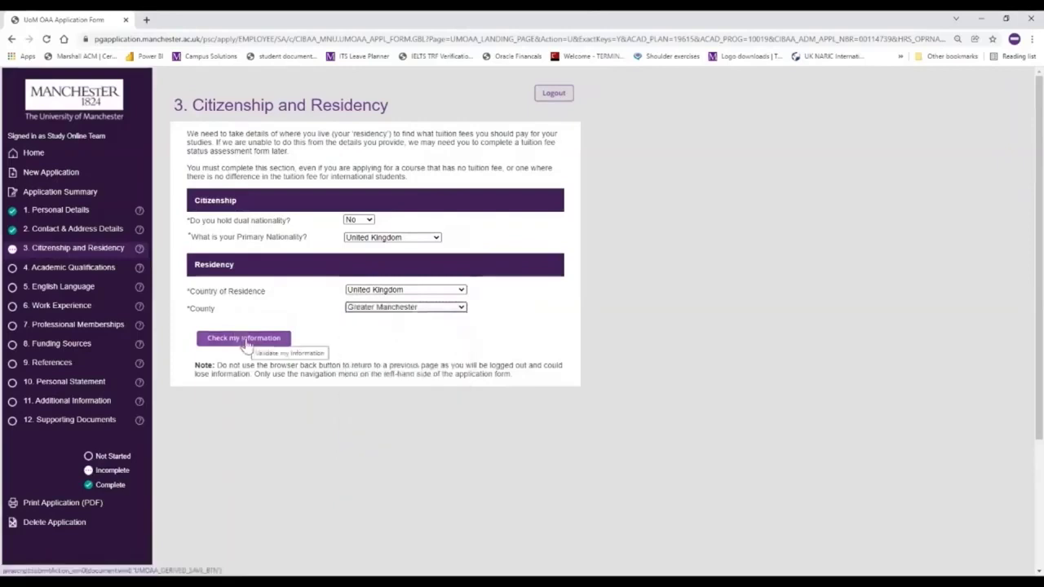
click(244, 339)
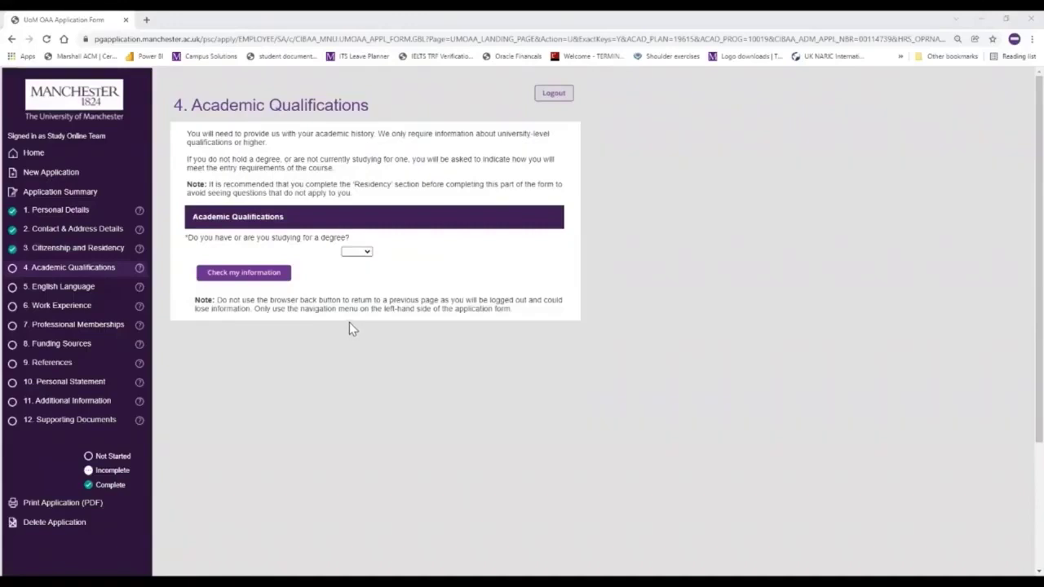
- Answer Yes to holding a degree and set the country of study to United Kingdom
click(369, 254)
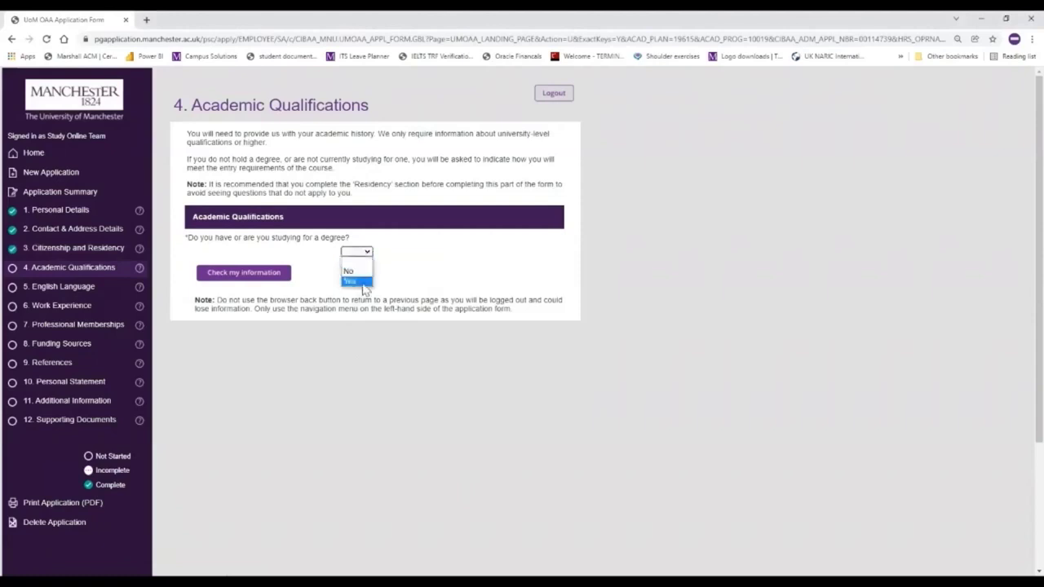
click(356, 281)
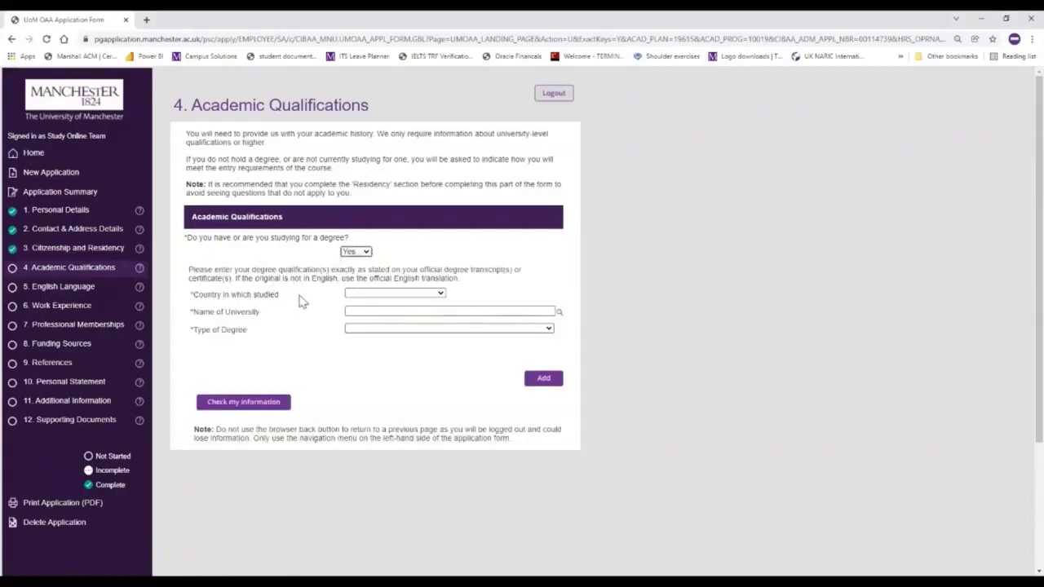
click(440, 296)
key(u)
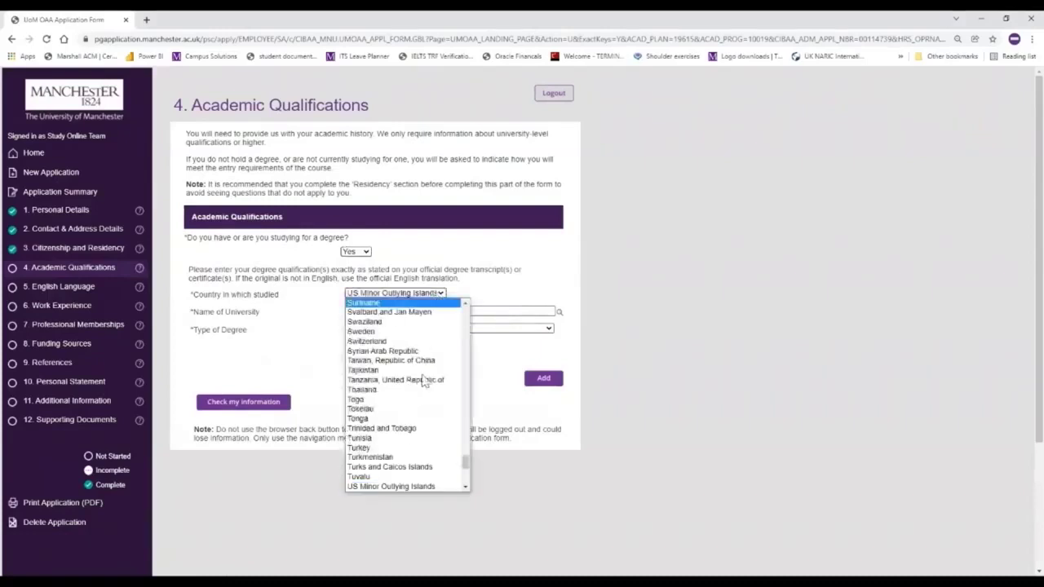
scroll(466, 487, down, 3)
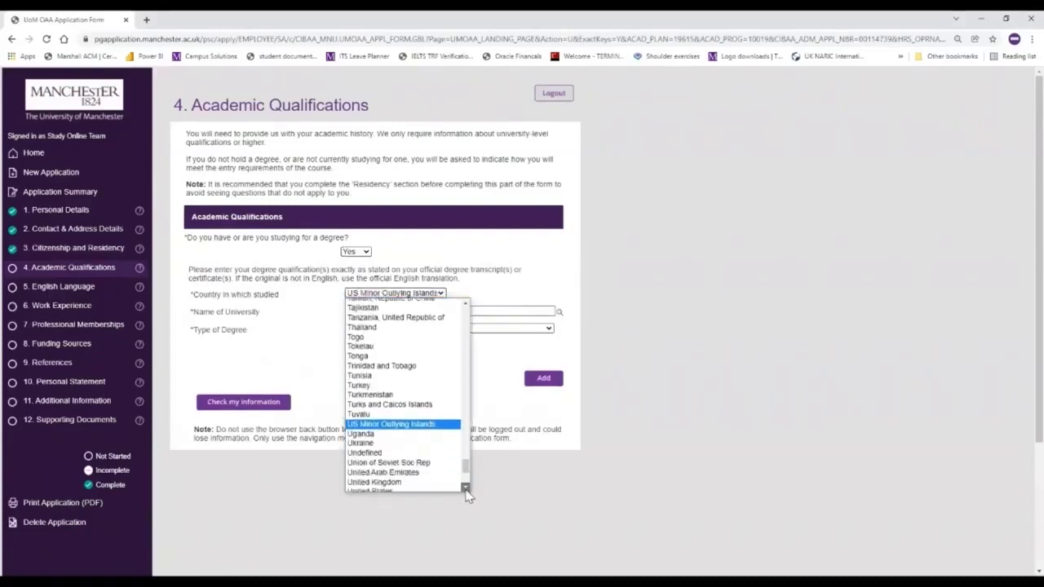
click(466, 487)
click(431, 460)
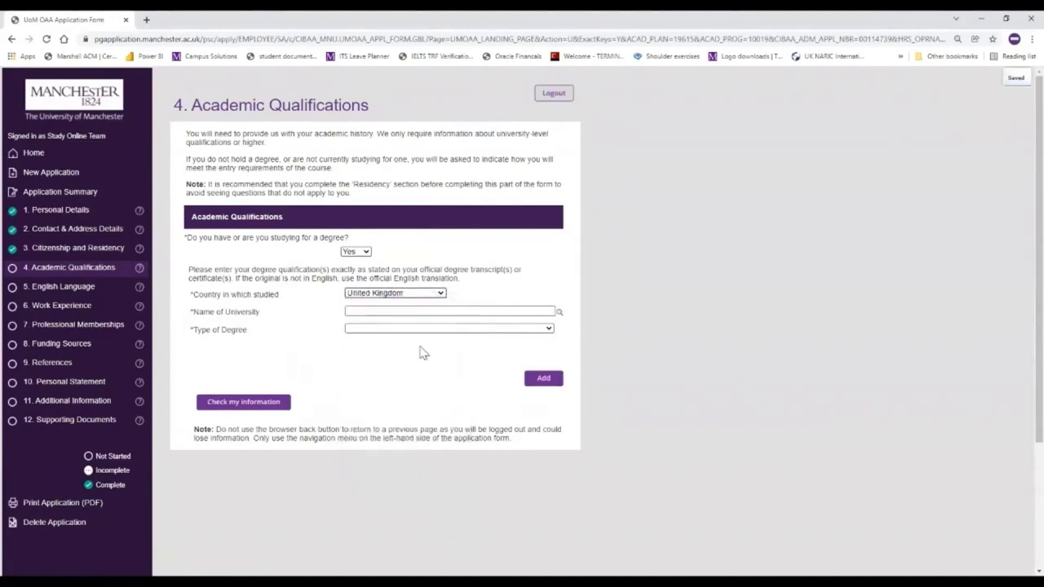
click(357, 314)
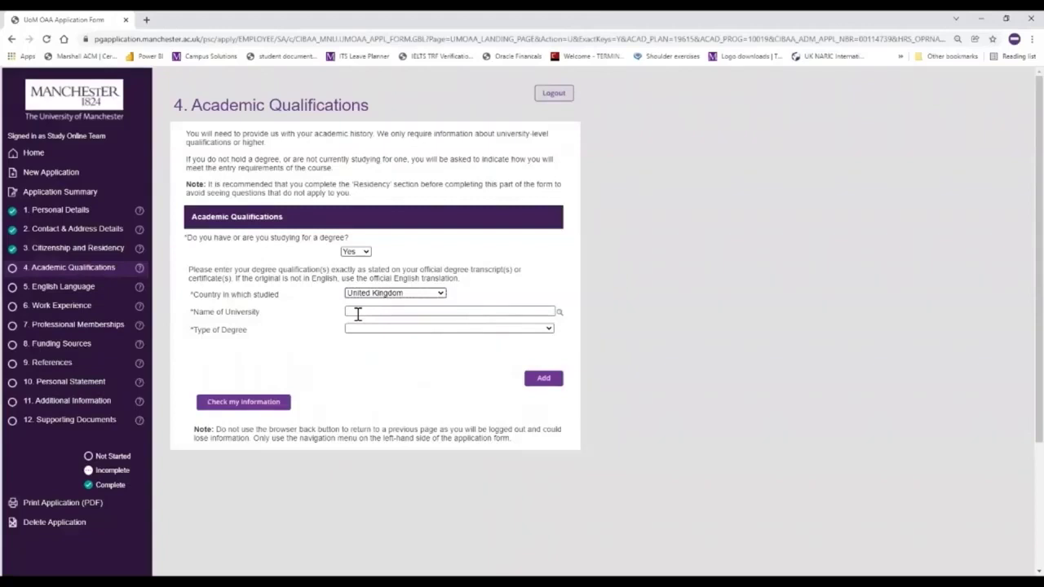
- Look up universities containing 'Manchester' and pick University of Manchester as the university name
click(558, 314)
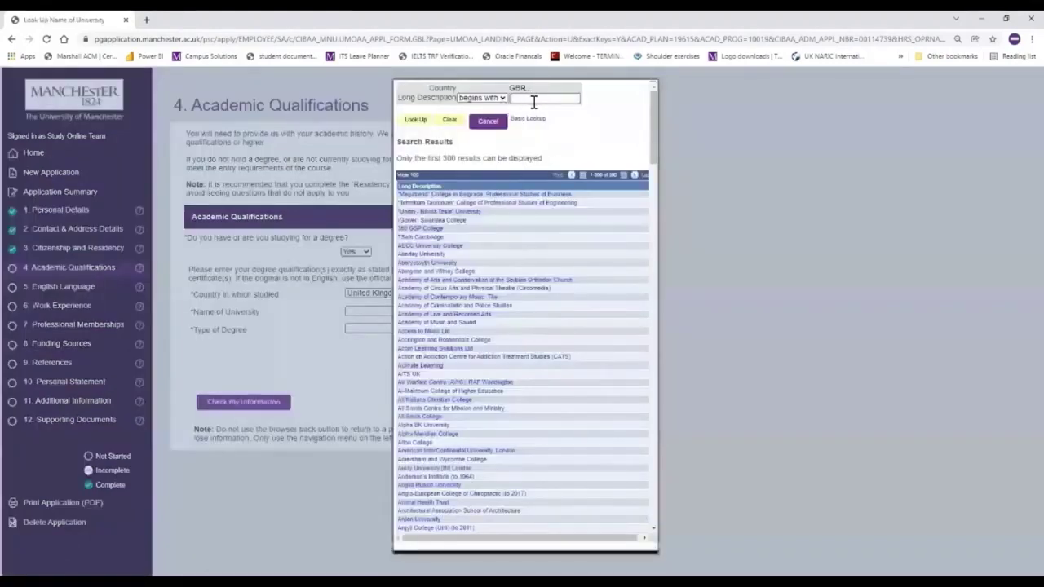
click(495, 101)
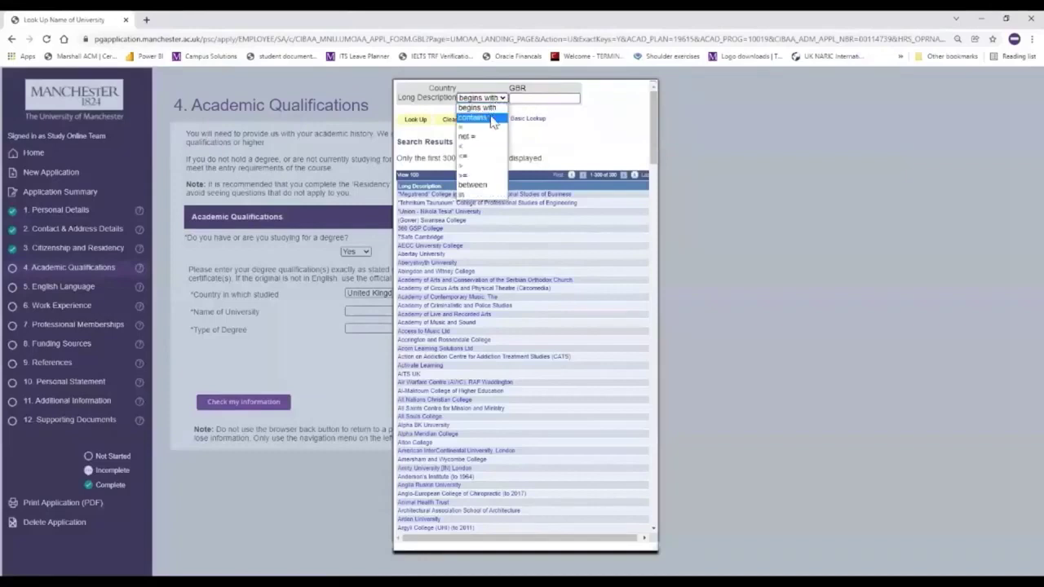
click(493, 122)
click(540, 96)
text(Machest)
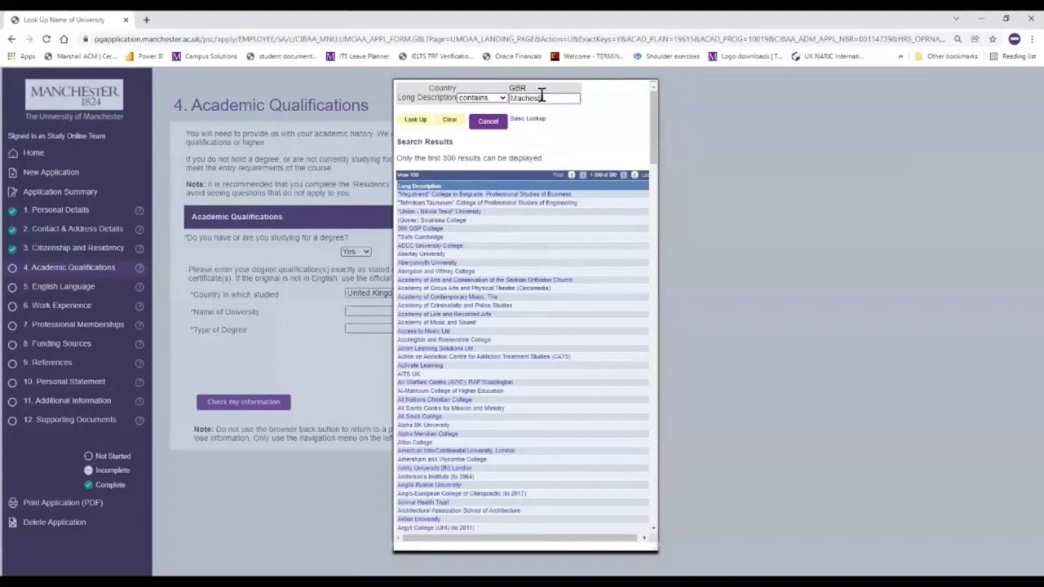
text(er)
click(522, 97)
text(n)
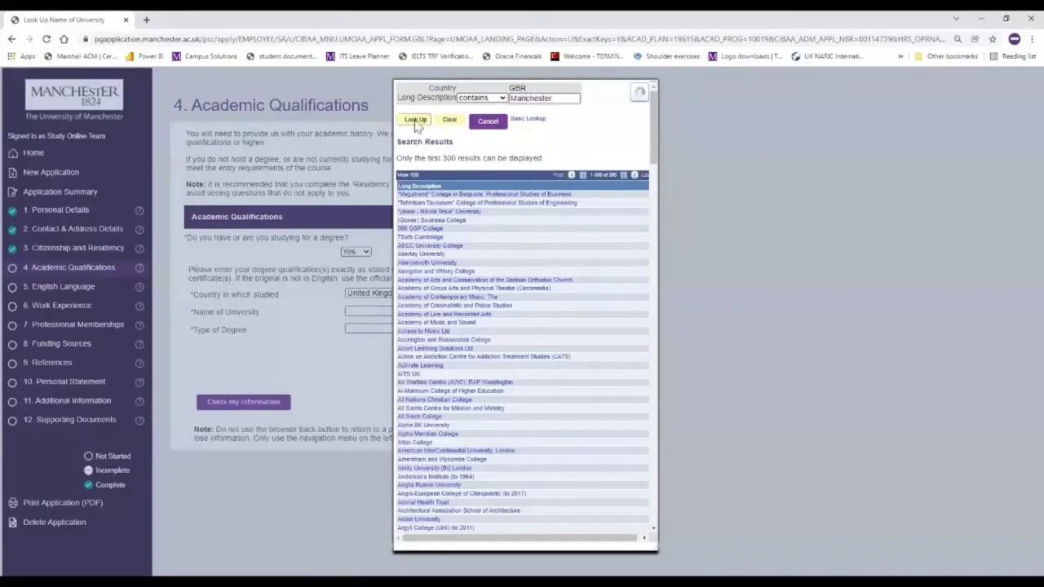
click(415, 120)
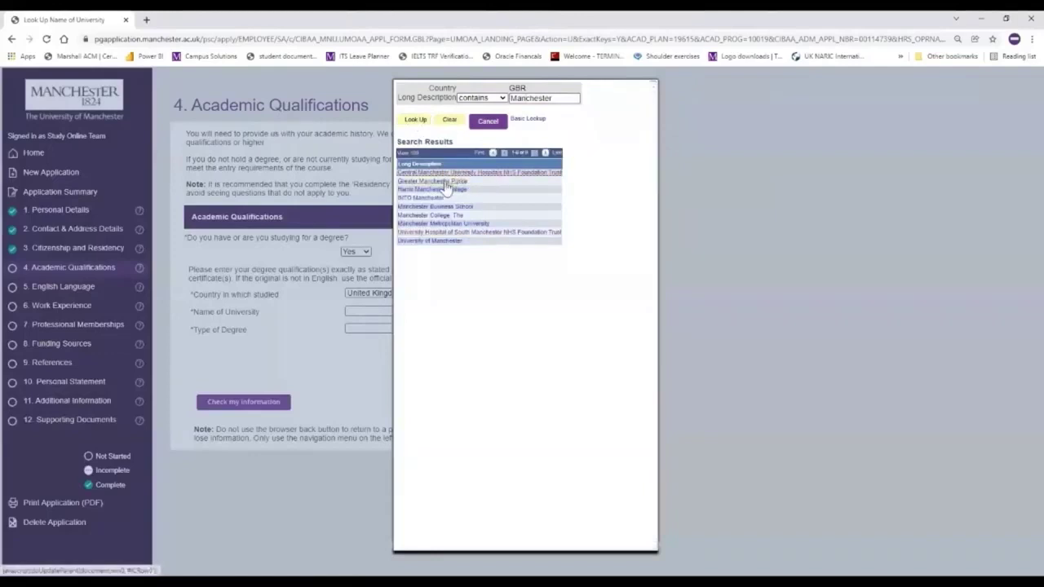
click(438, 243)
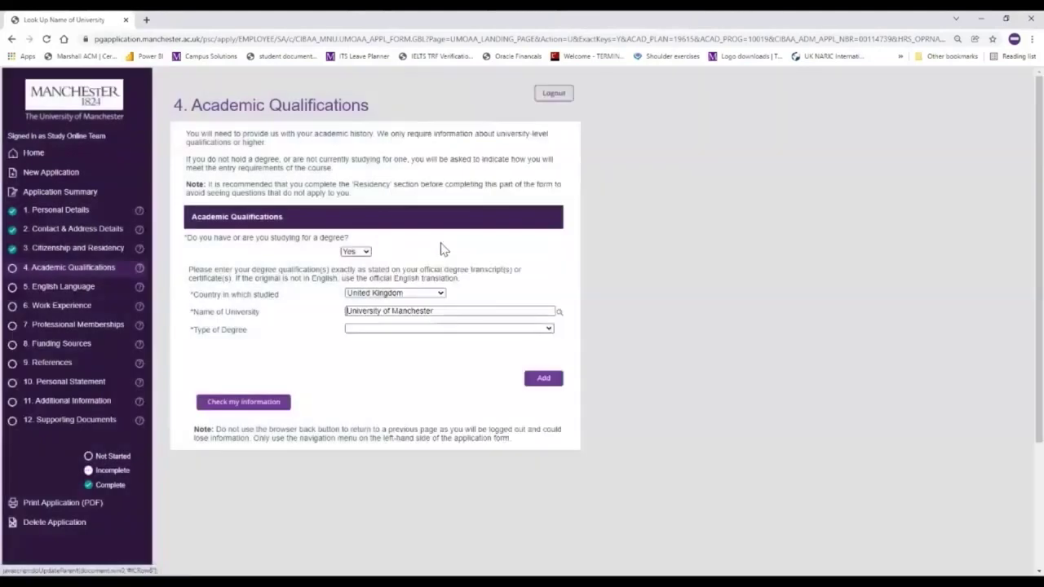
- Set Type of Degree to Bachelor's Degree and Qualification Title to 'BSc (Hons) Fashion Technology'
click(437, 331)
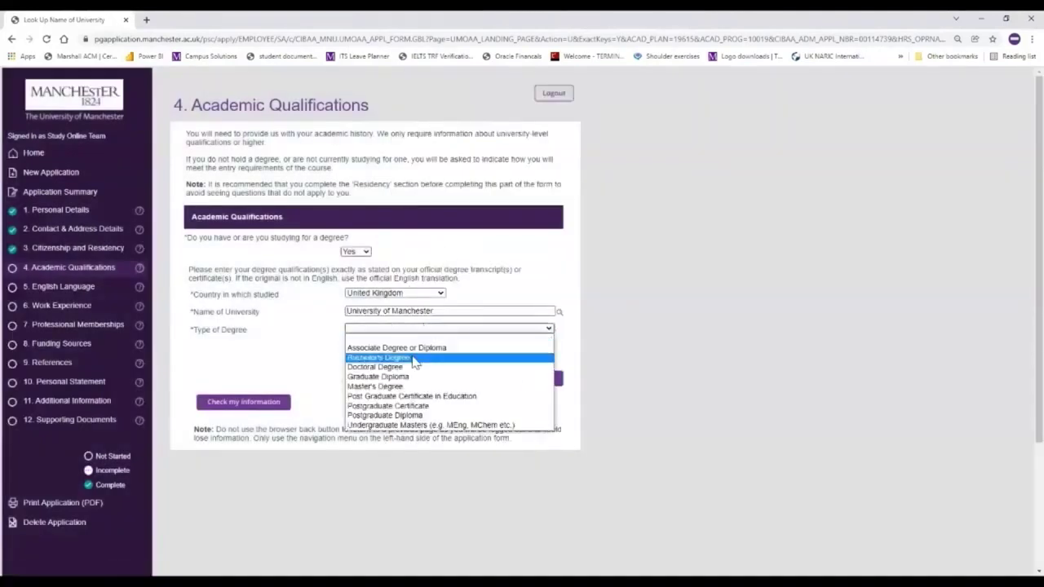
click(414, 360)
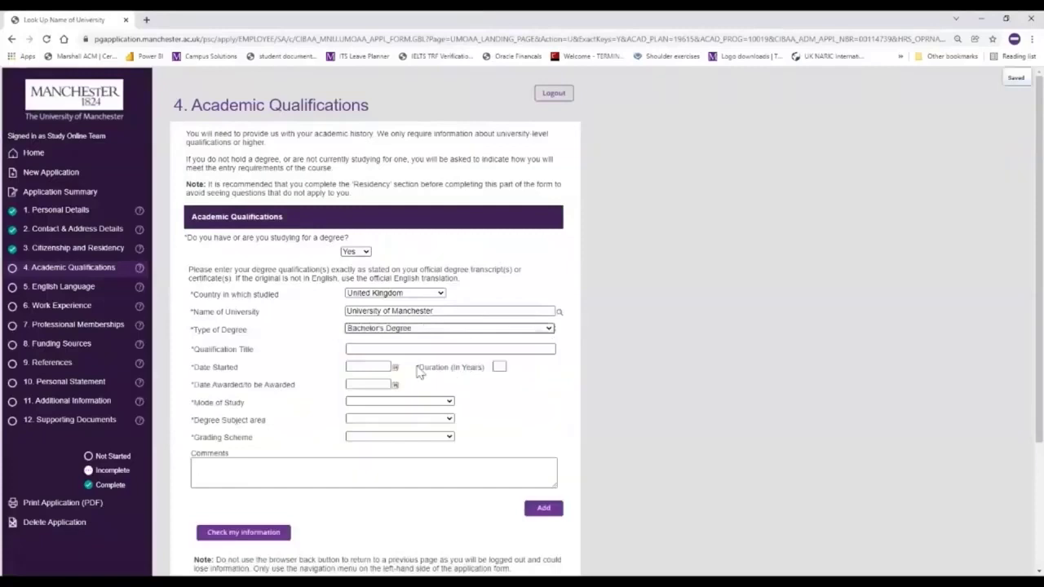
click(380, 350)
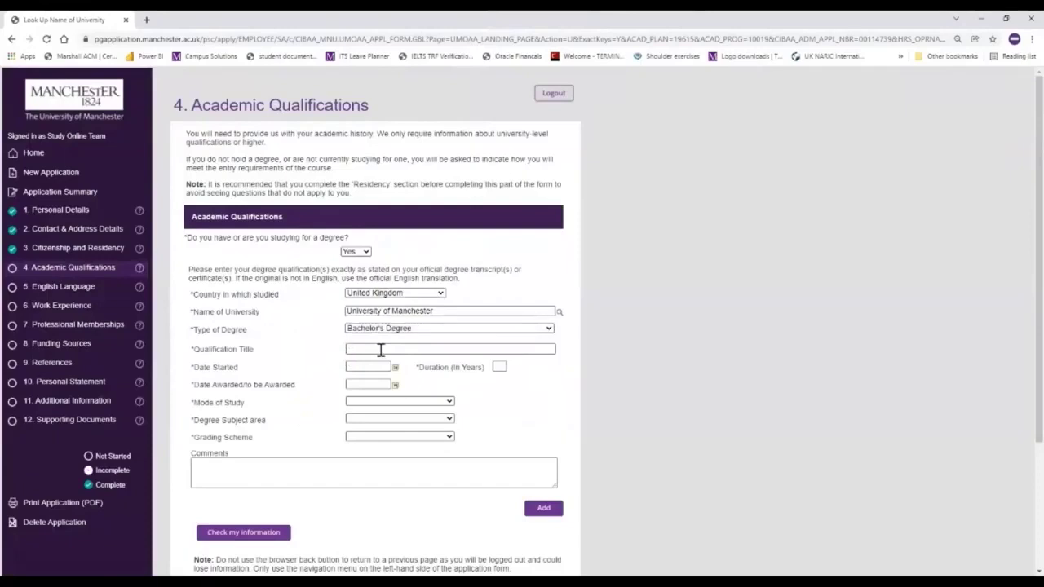
text(BSc)
text((Hons) Fashion)
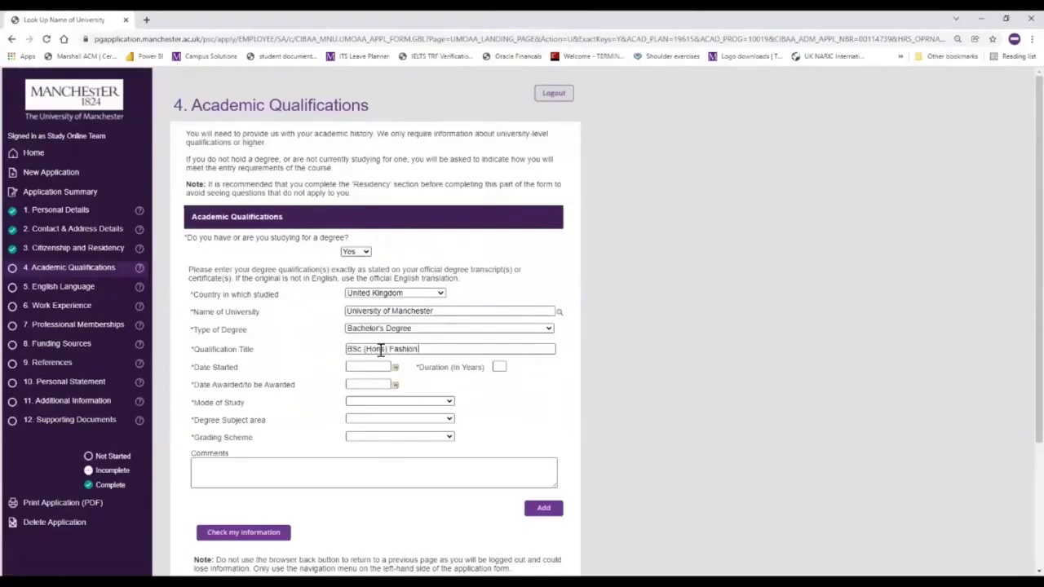
text( Technology)
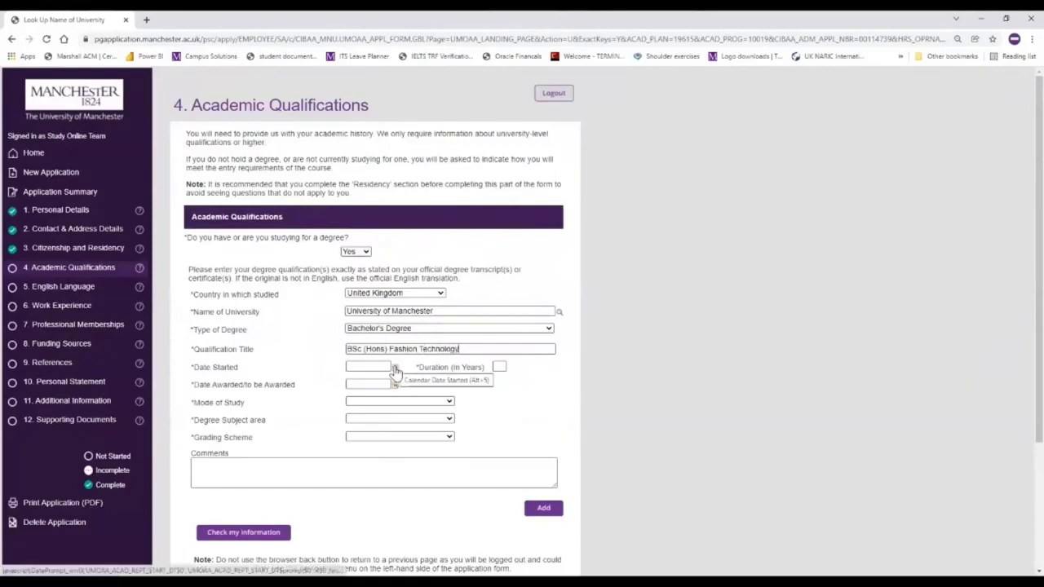
- Set Date Started to 02/09/2012 with the calendar picker
click(395, 369)
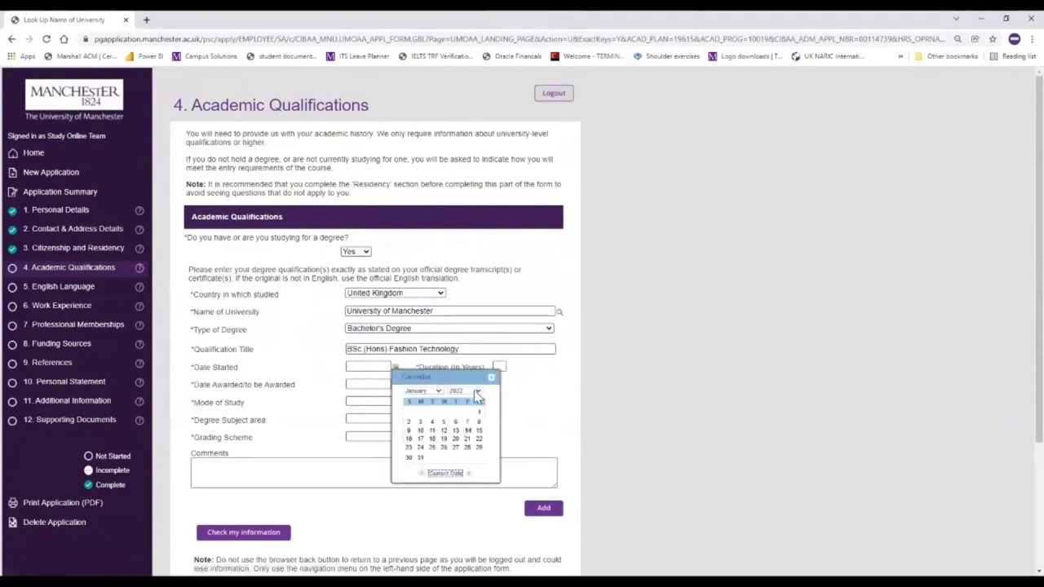
click(477, 391)
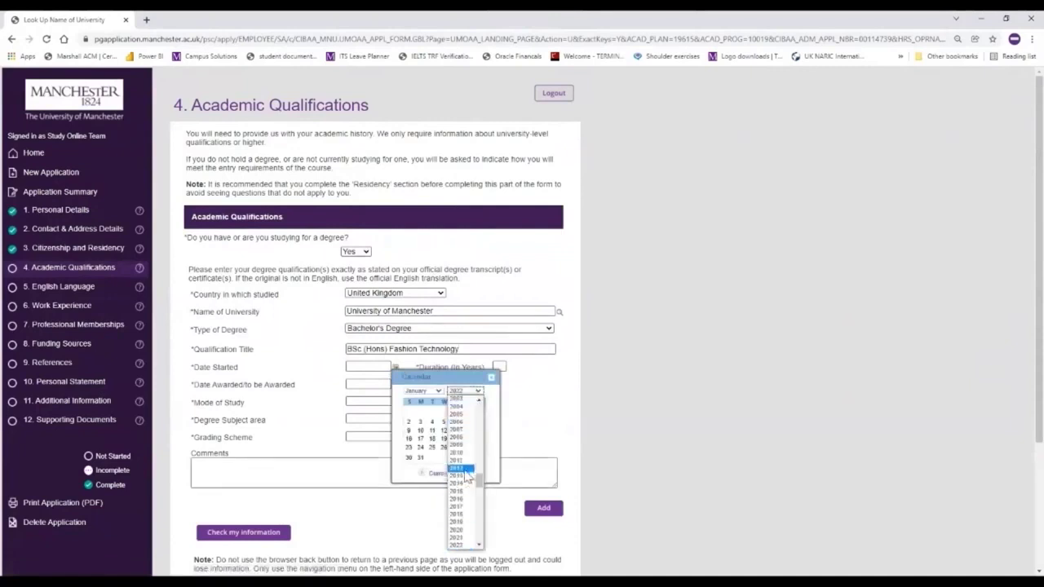
click(458, 469)
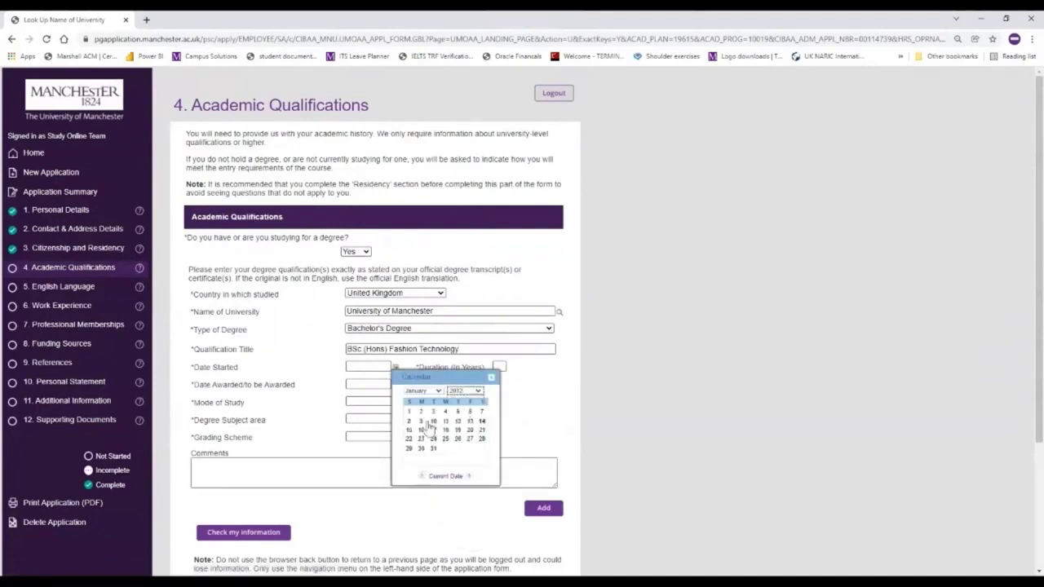
click(427, 393)
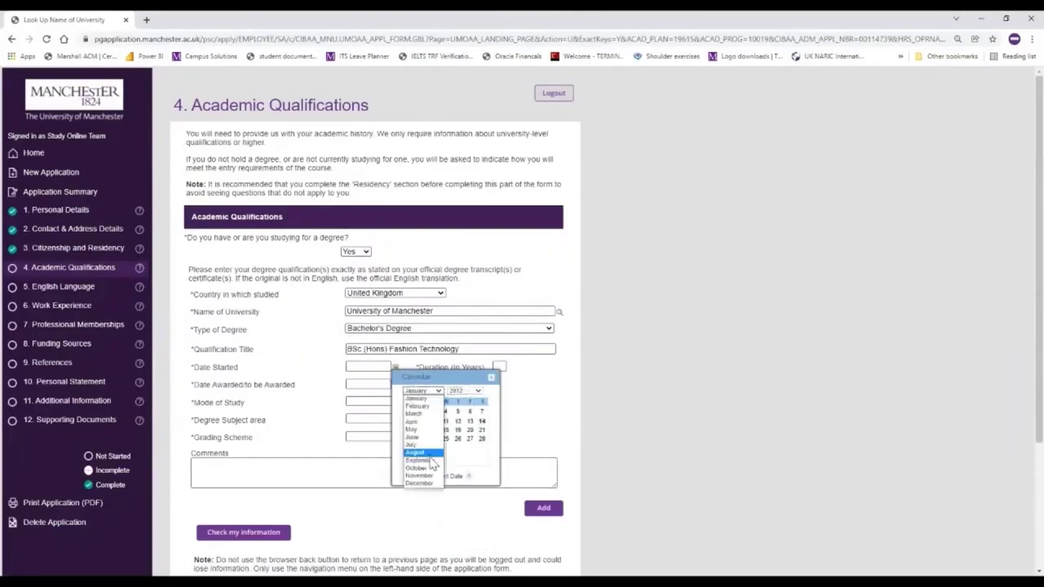
click(432, 461)
click(409, 421)
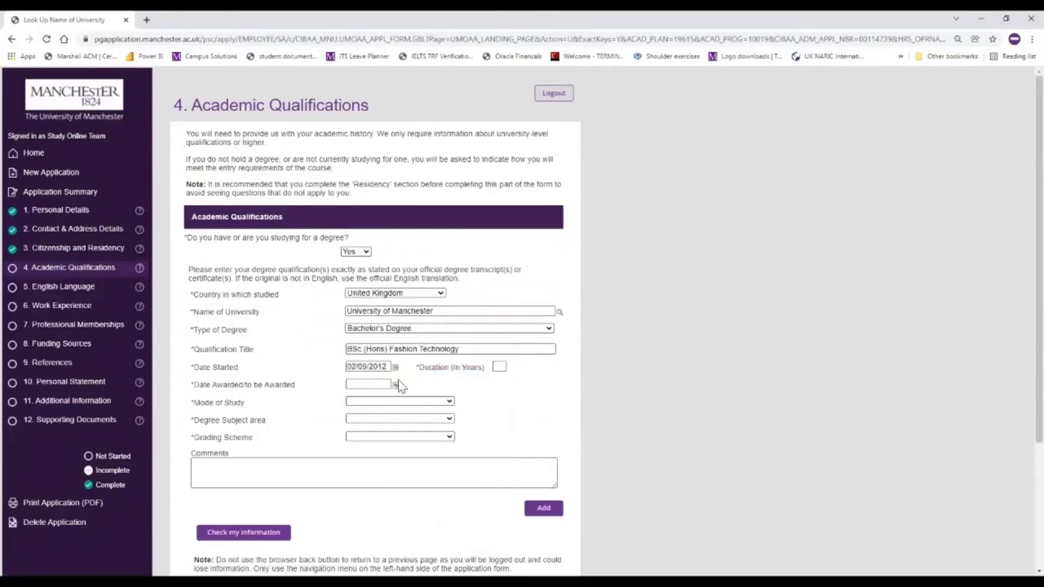
- Set Date Awarded to 17/07/2016 with the calendar picker
click(396, 385)
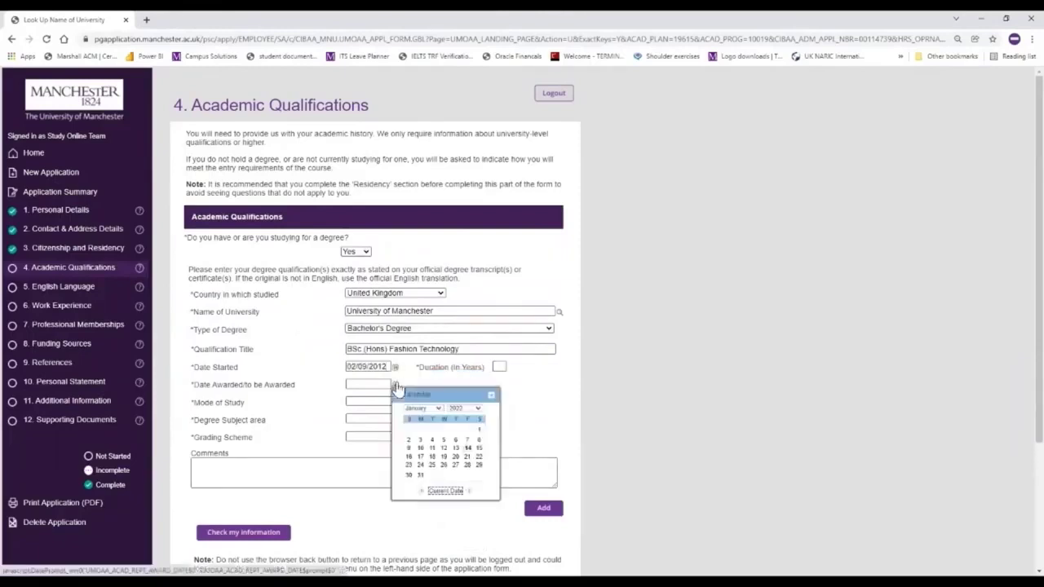
click(472, 412)
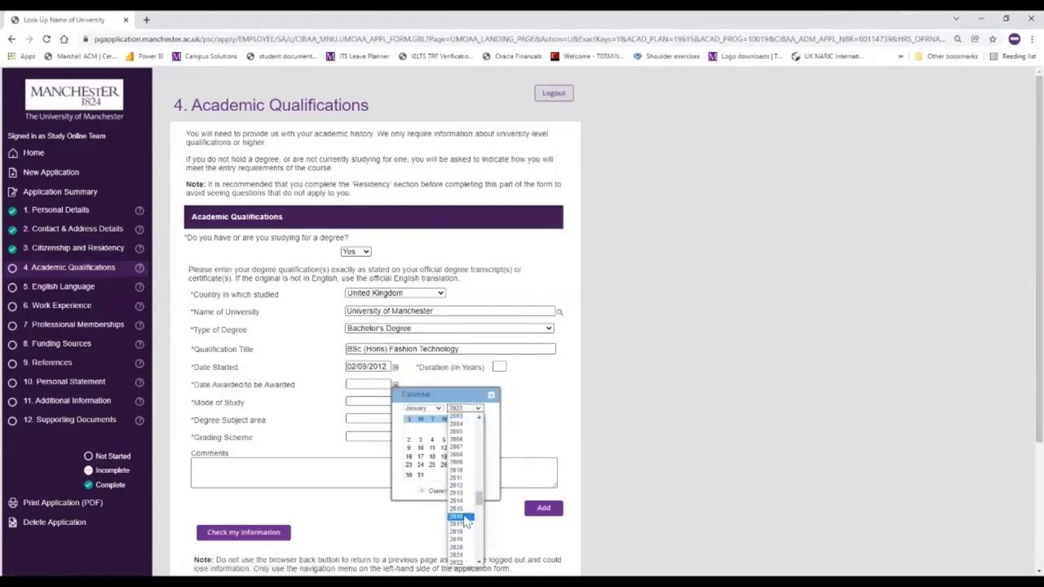
click(462, 517)
click(435, 410)
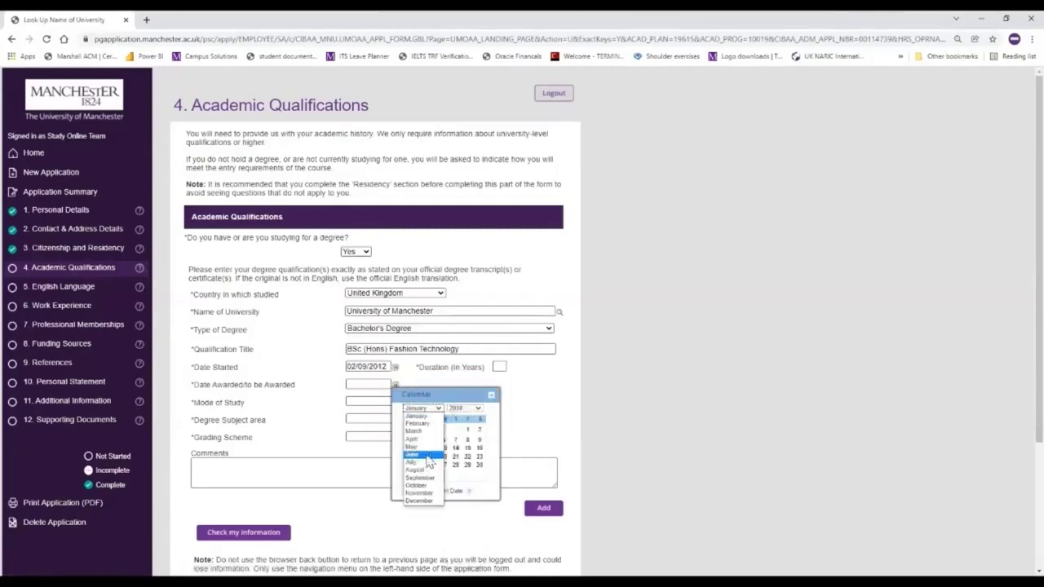
click(408, 461)
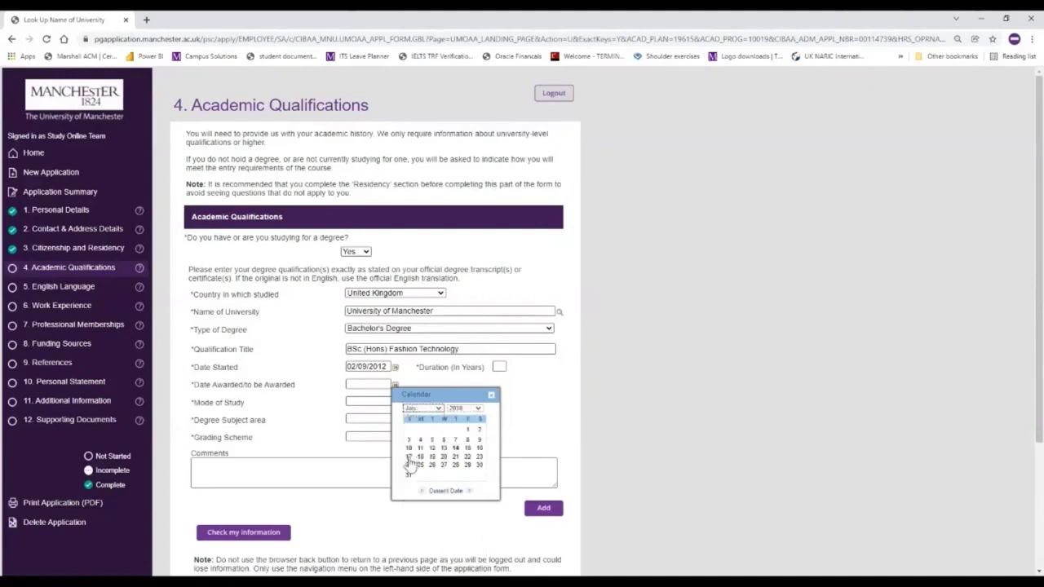
click(408, 457)
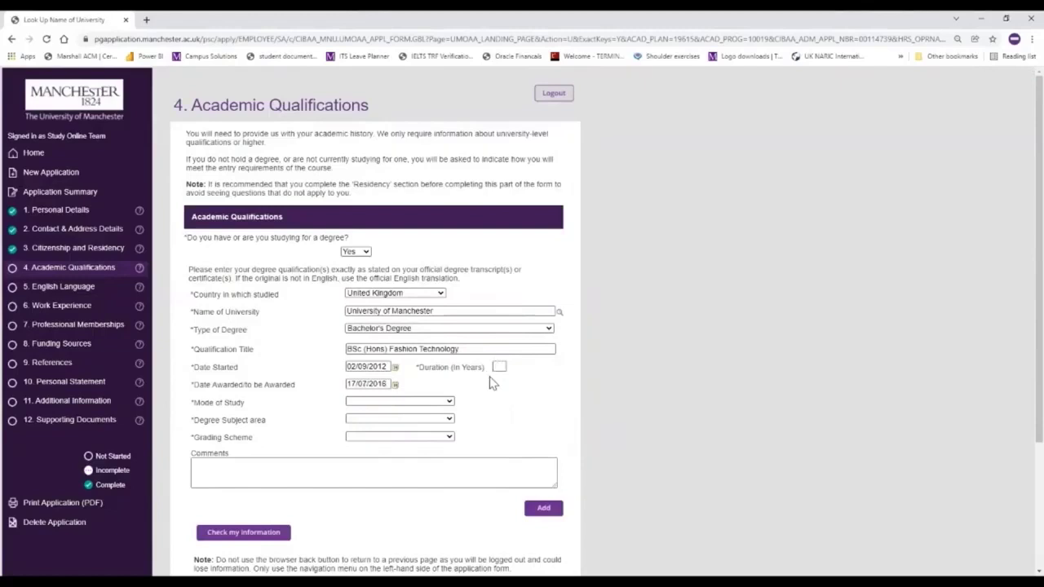
- Enter a 4-year Full-Time Studies Arts degree, graded Second Class Upper on the UK Grade scheme
click(499, 366)
text(4)
click(412, 403)
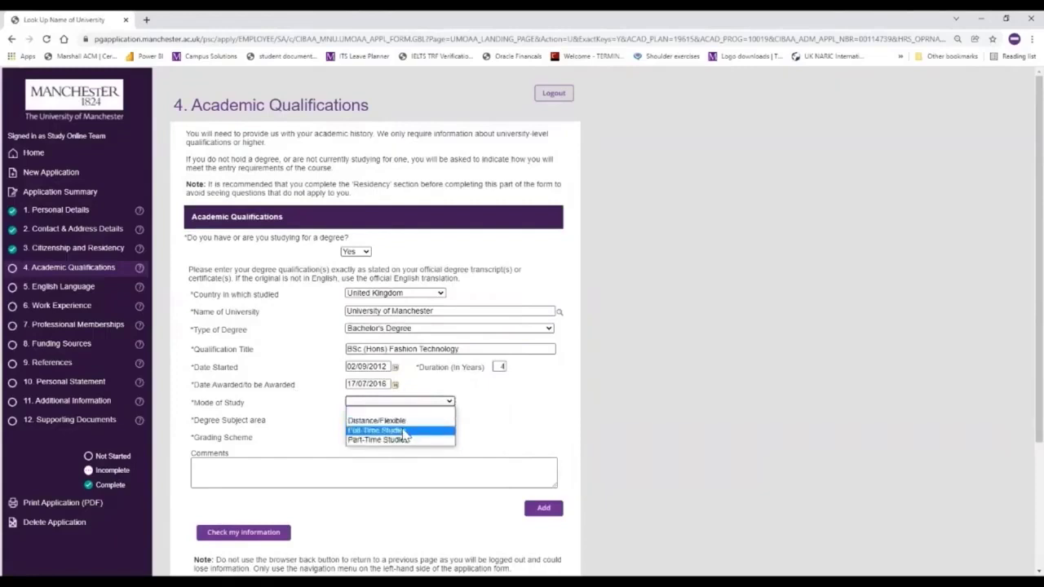
click(404, 434)
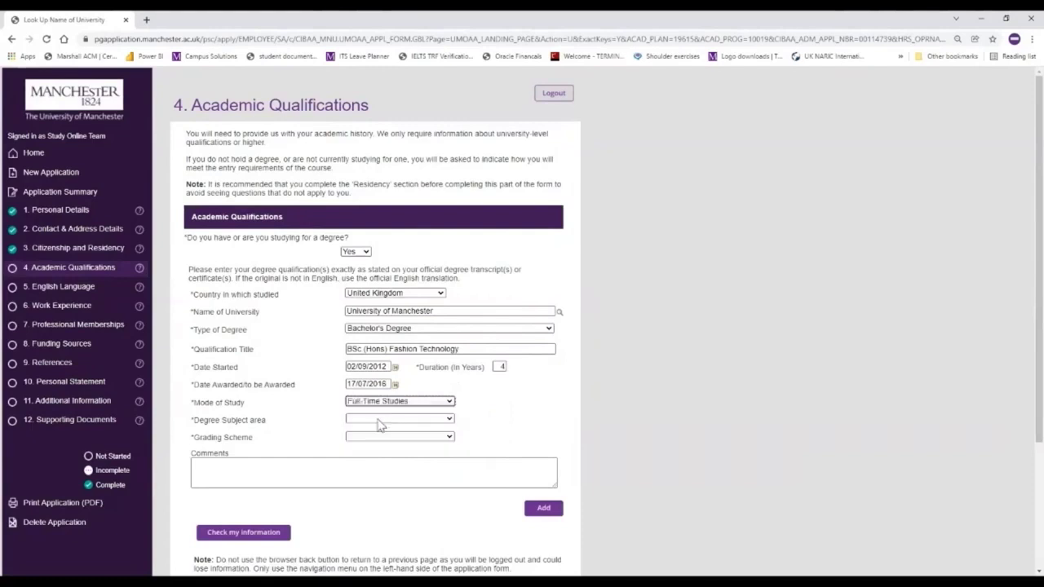
click(378, 423)
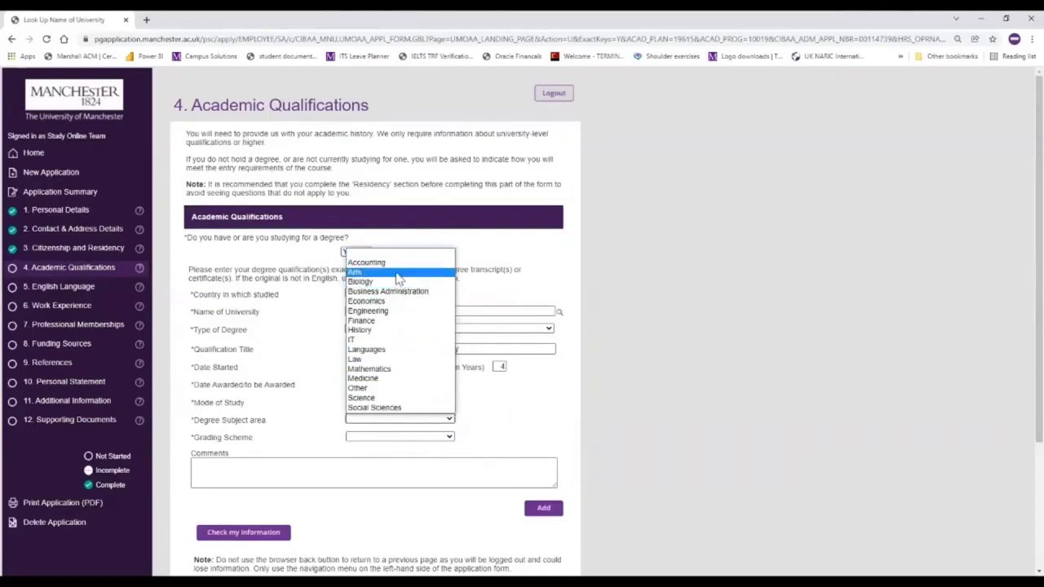
key(Return)
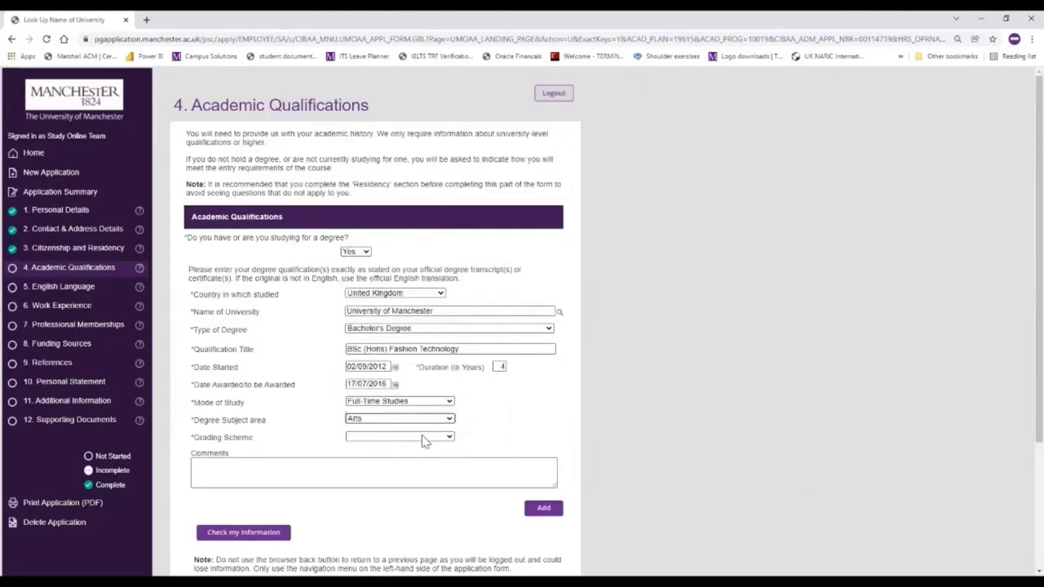
click(423, 439)
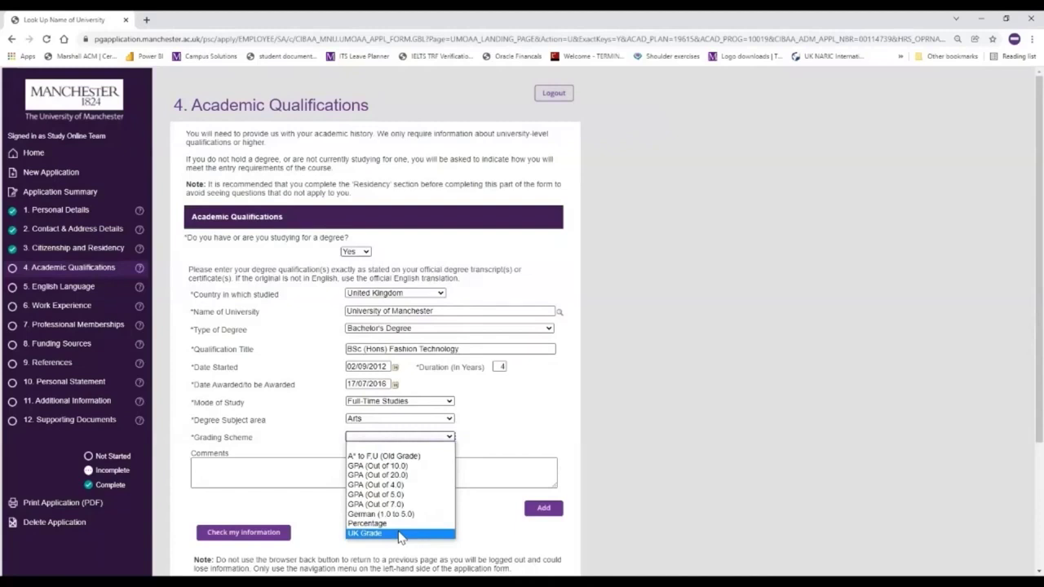
click(400, 535)
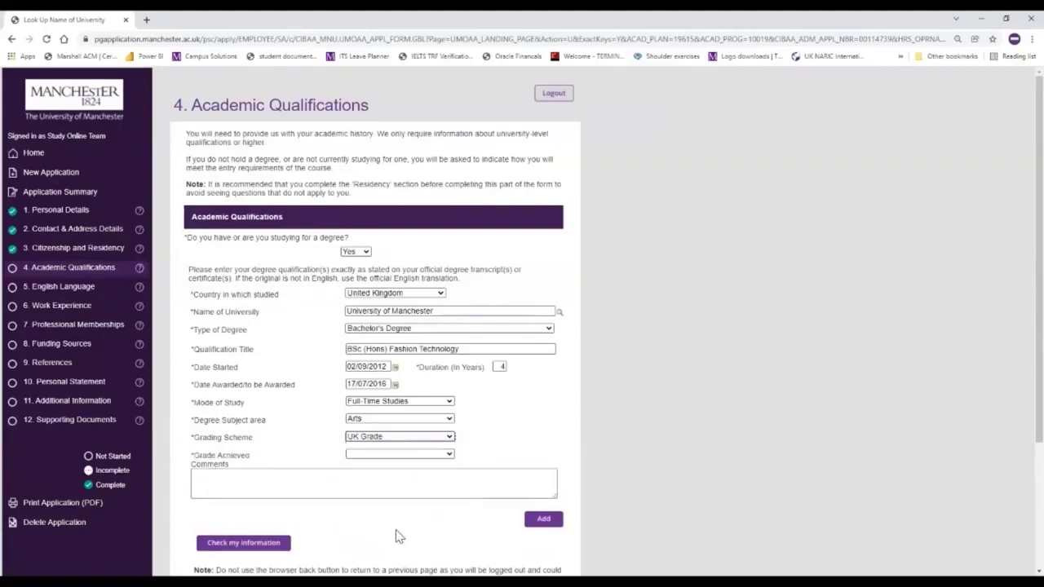
click(394, 456)
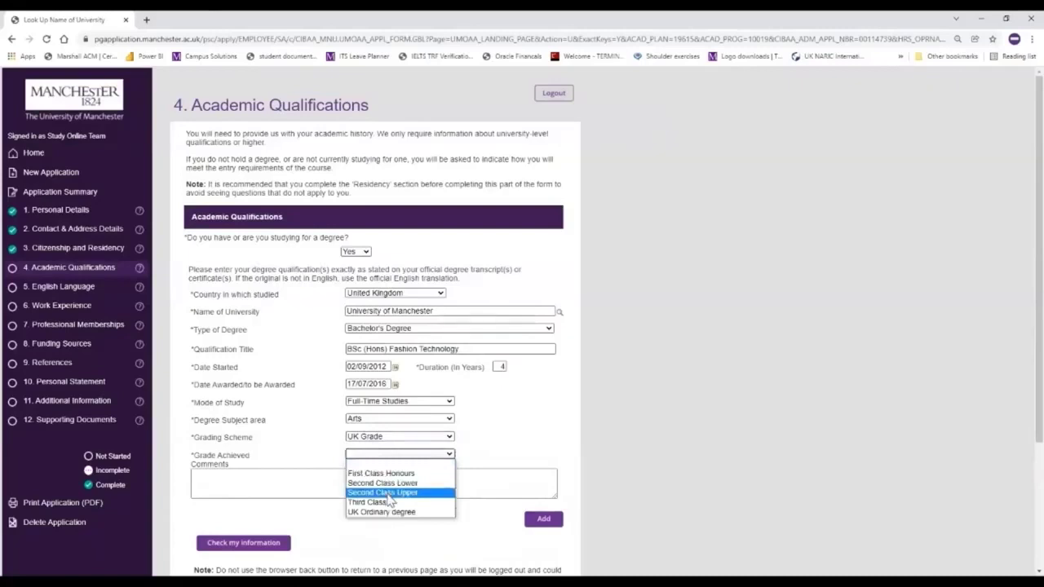
click(388, 494)
click(262, 478)
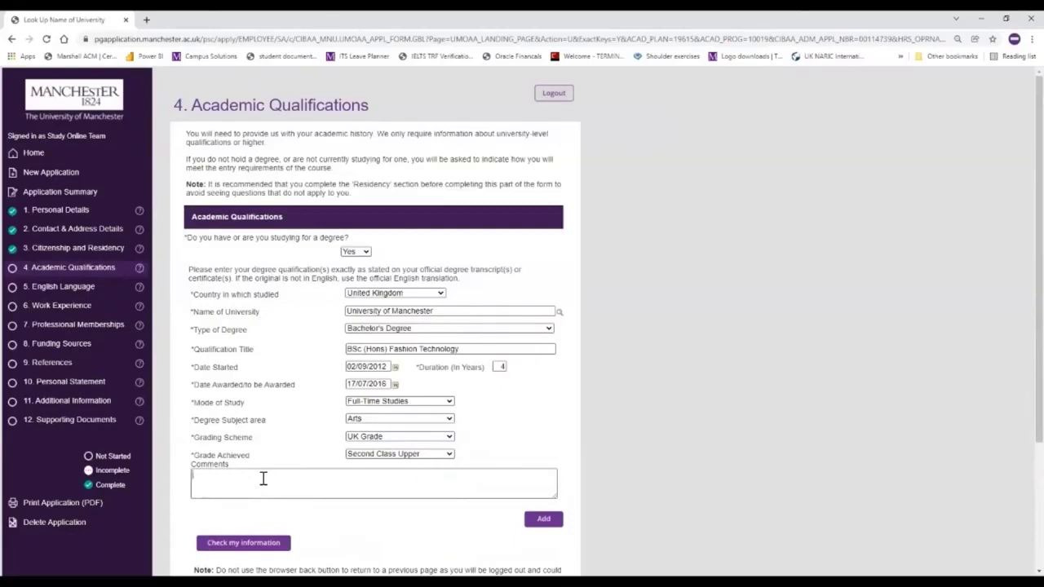
- Add the comment 'Student Representative 2013-2014' to the degree entry
text(Stud)
text(ent Representative 2013-2014)
scroll(269, 489, down, 1)
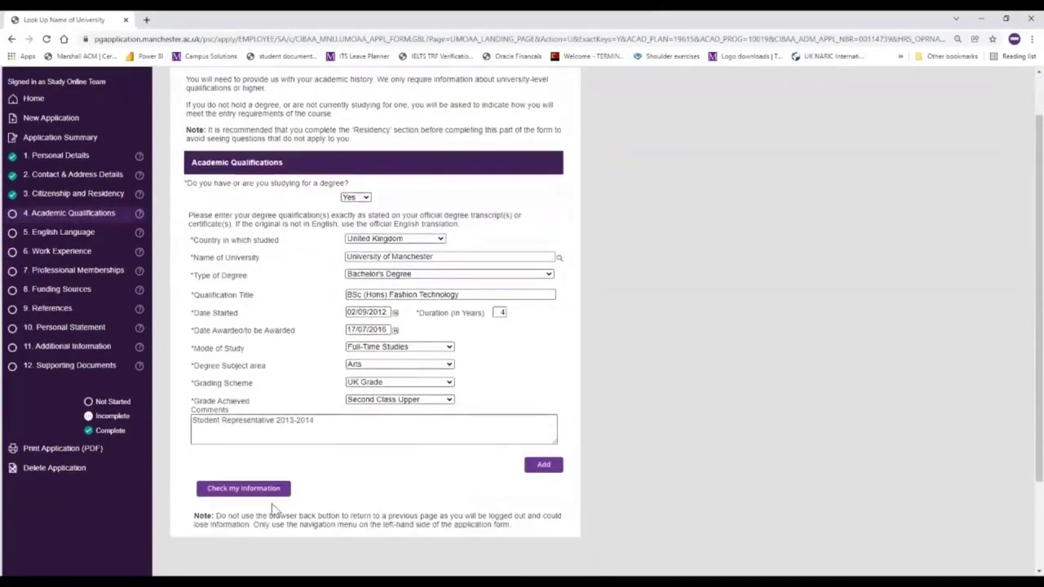
- Save Academic Qualifications as complete and go to the English Language section
click(271, 493)
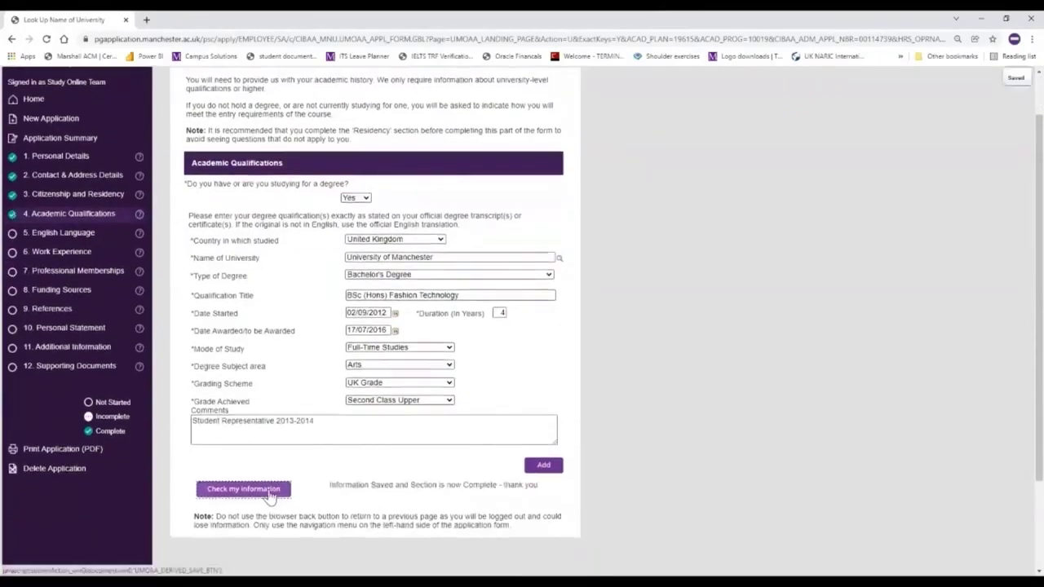
scroll(322, 484, up, 1)
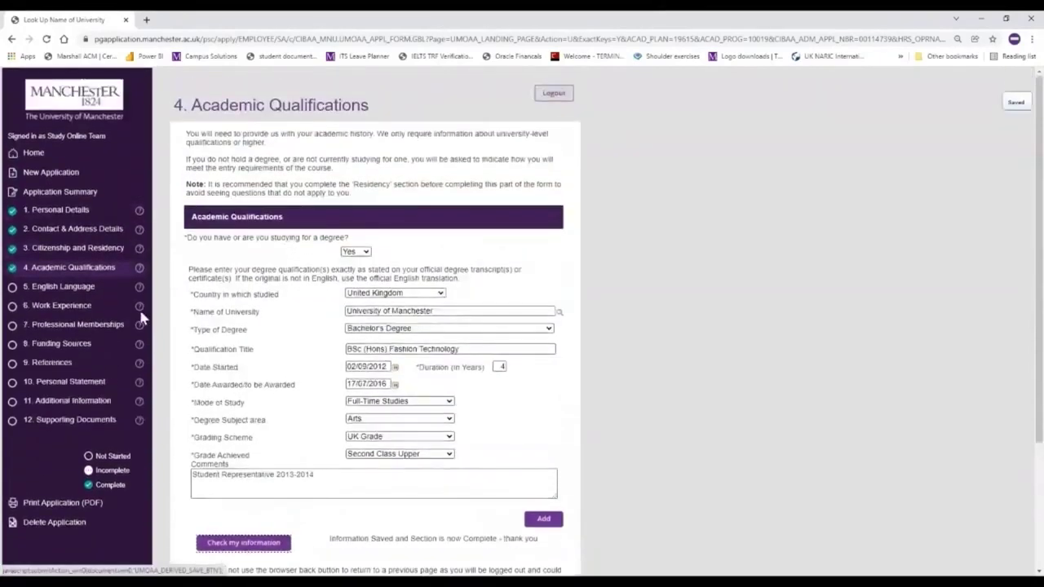
click(75, 291)
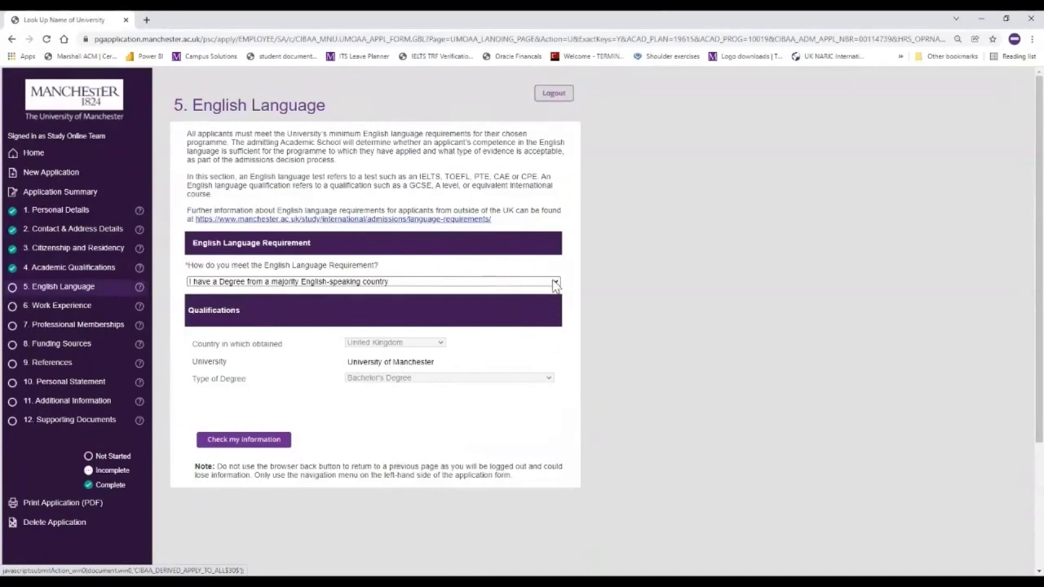
- Answer the English requirement with 'I have a Degree from a majority English-speaking country' and save
click(555, 282)
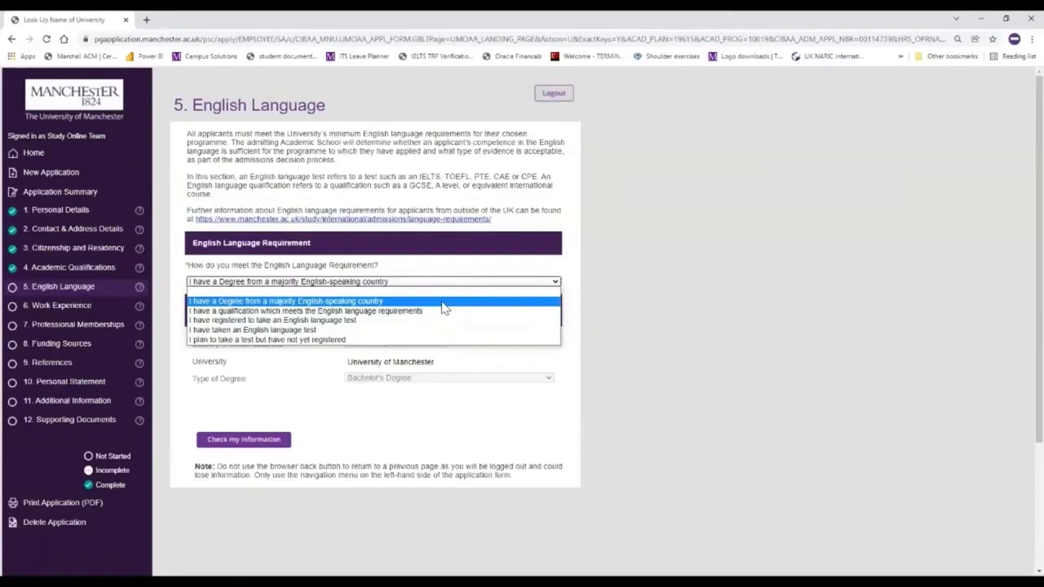
click(442, 302)
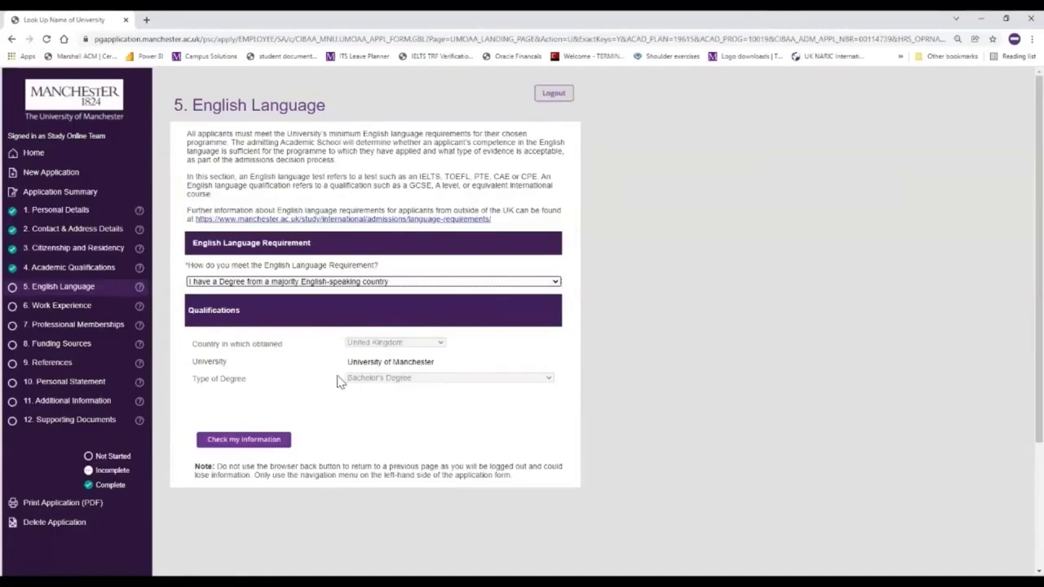
click(234, 441)
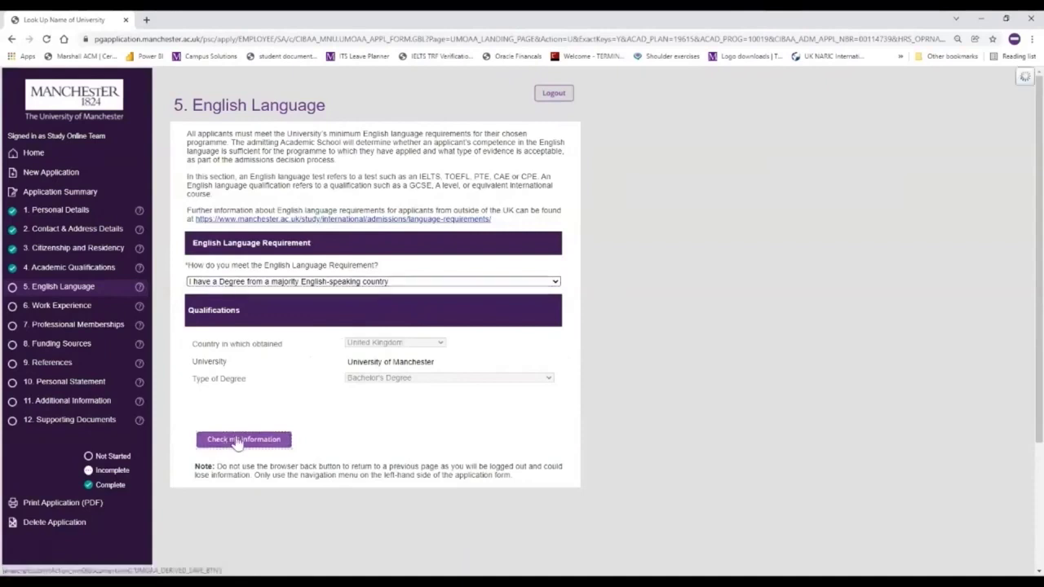
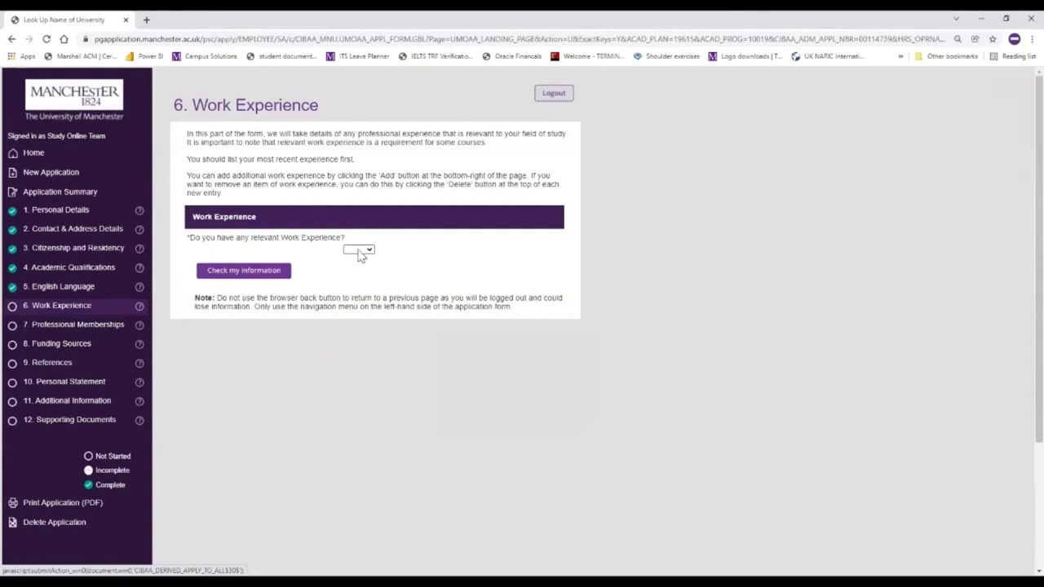
- Answer Yes to work experience and enter University of Manchester as company, Course Advisor as job title
click(362, 251)
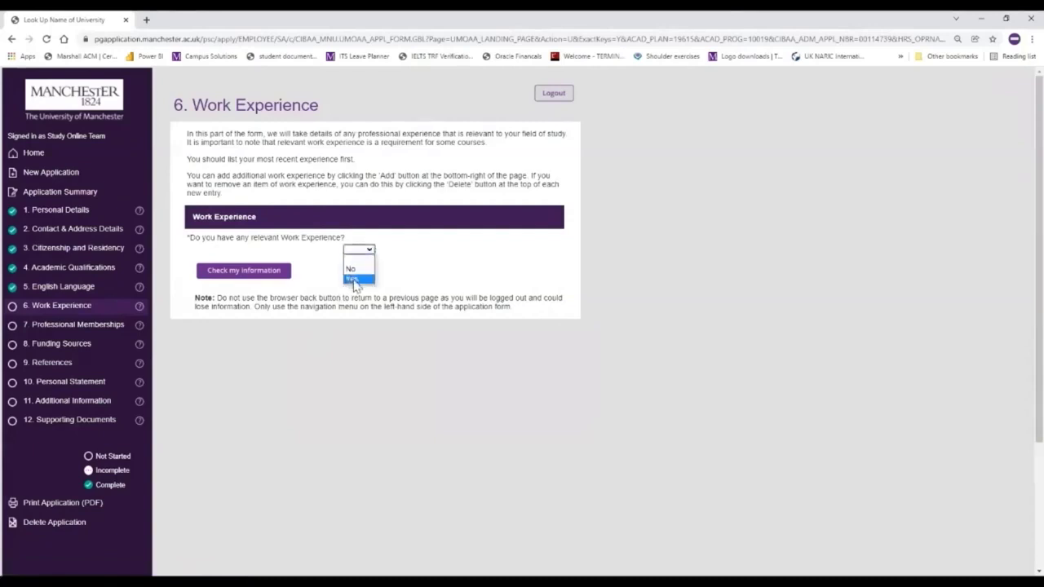
click(356, 281)
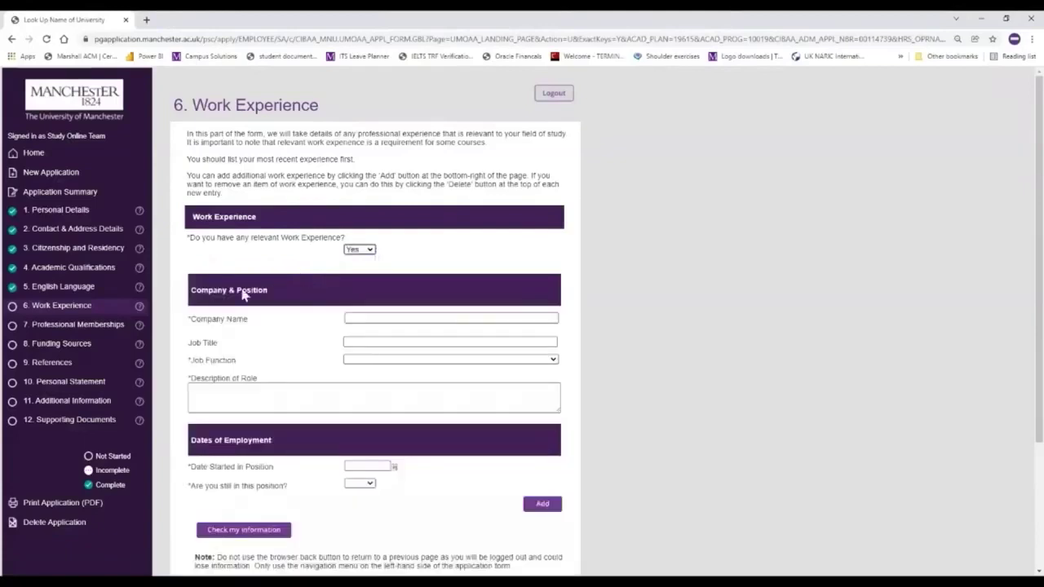
click(381, 318)
text(Univer)
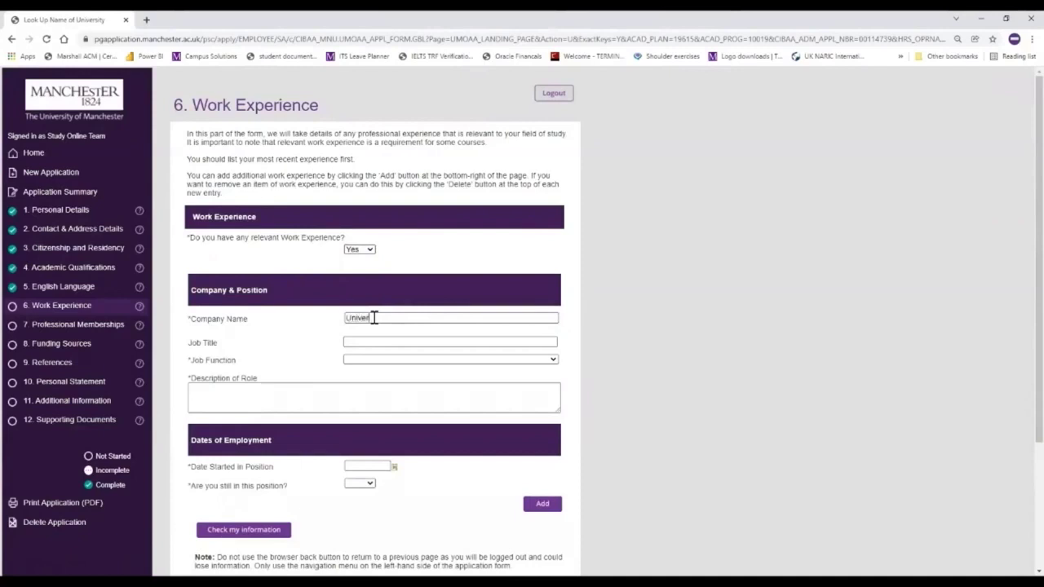
text(sity of Manchester)
click(397, 341)
text(Course A)
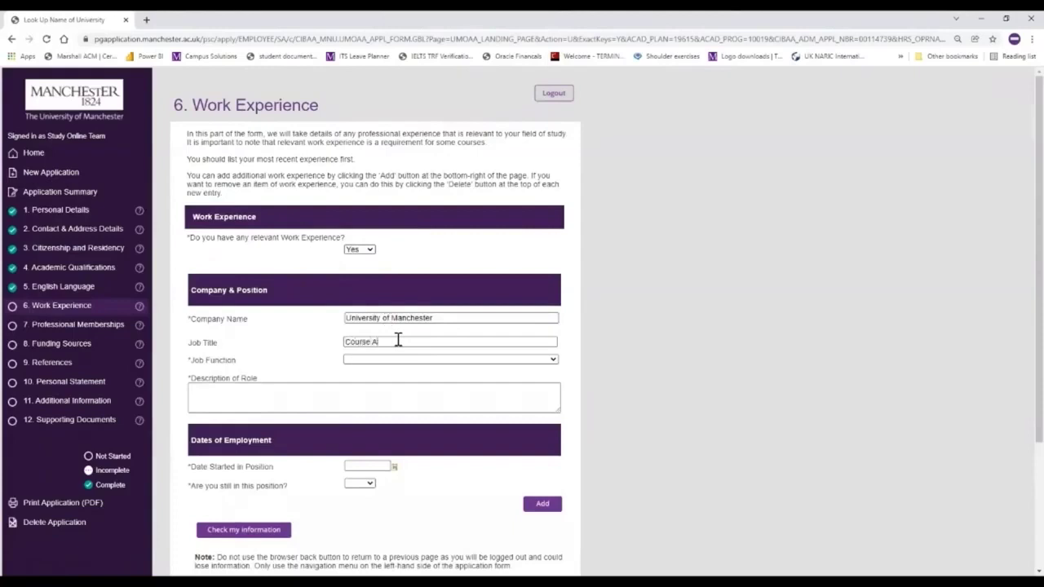
text(dvisor)
- Set job function to Other and describe the role as 'Supporting applicants to The University of Manchester'
click(424, 361)
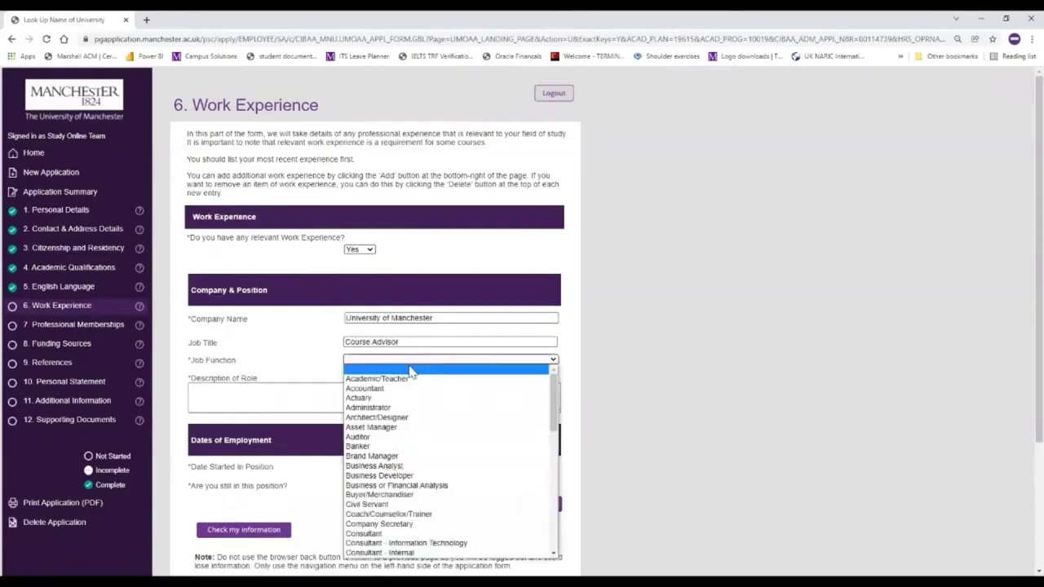
scroll(394, 482, down, 5)
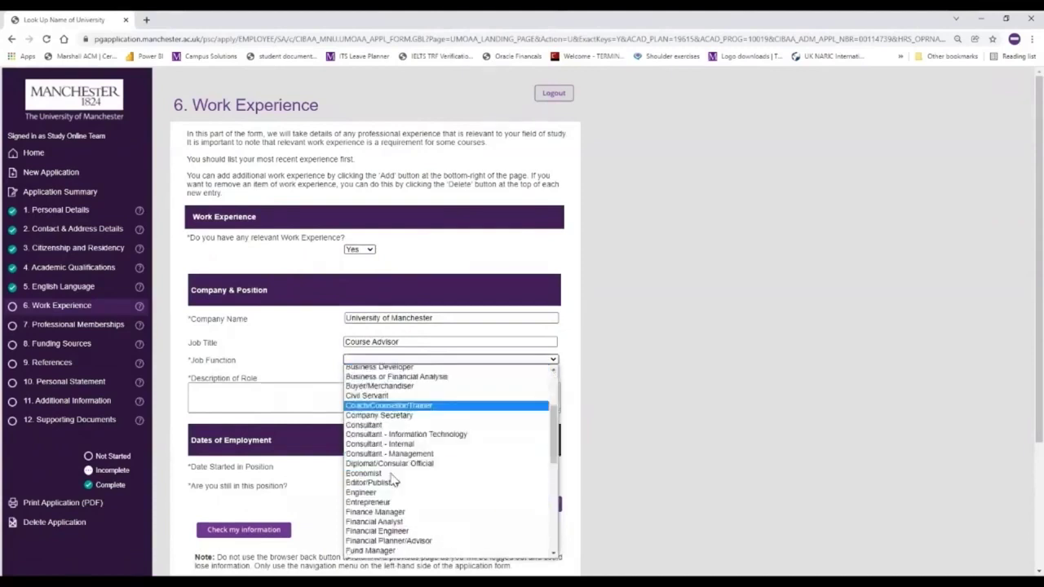
scroll(393, 475, down, 3)
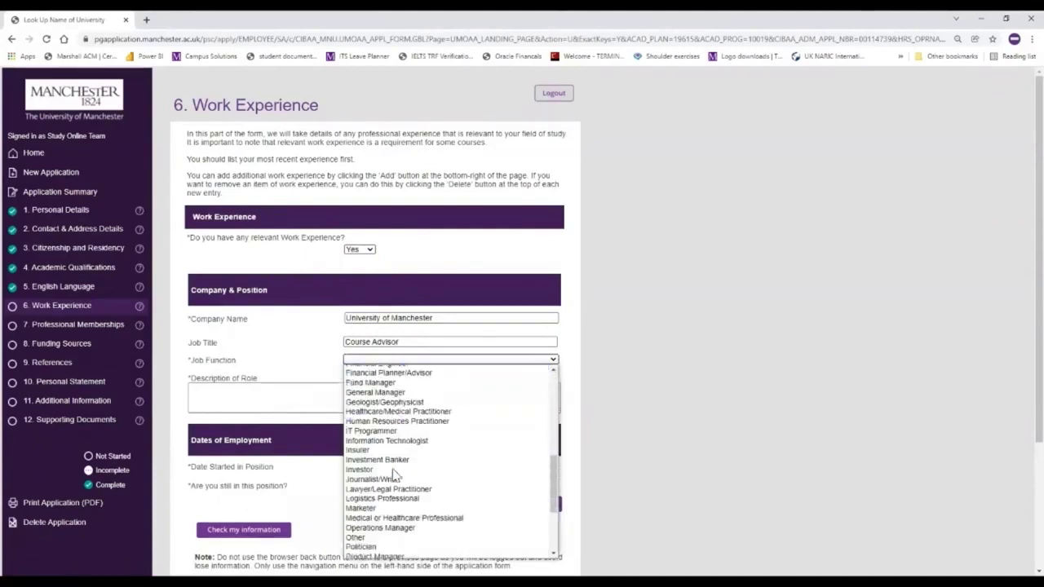
scroll(396, 474, down, 2)
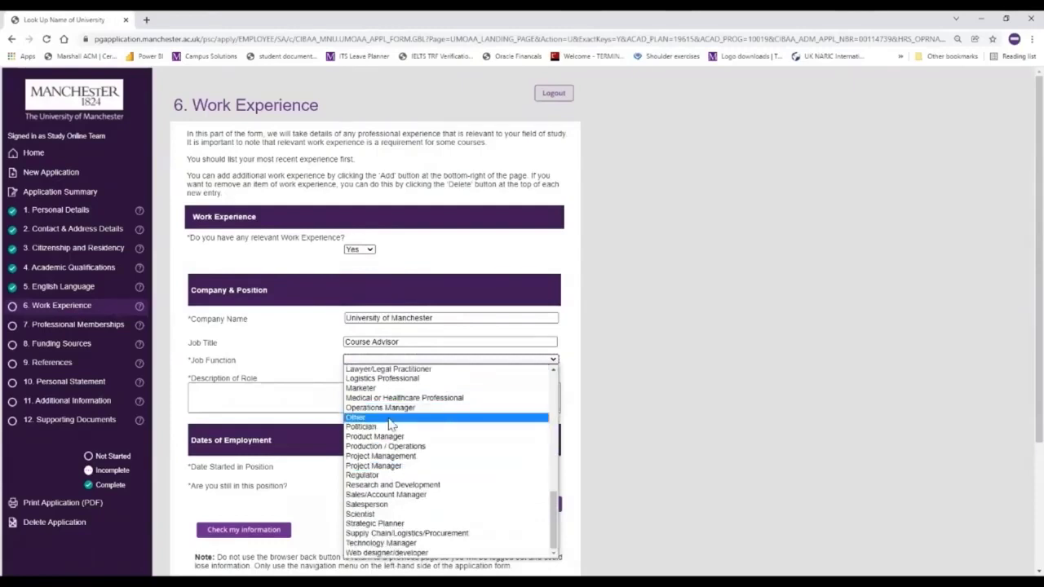
click(390, 420)
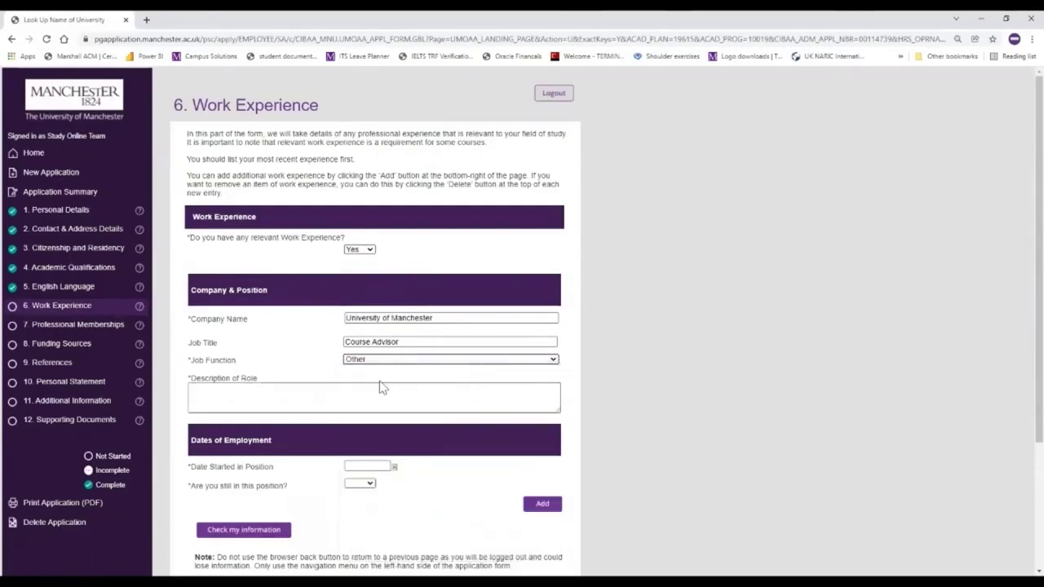
click(284, 401)
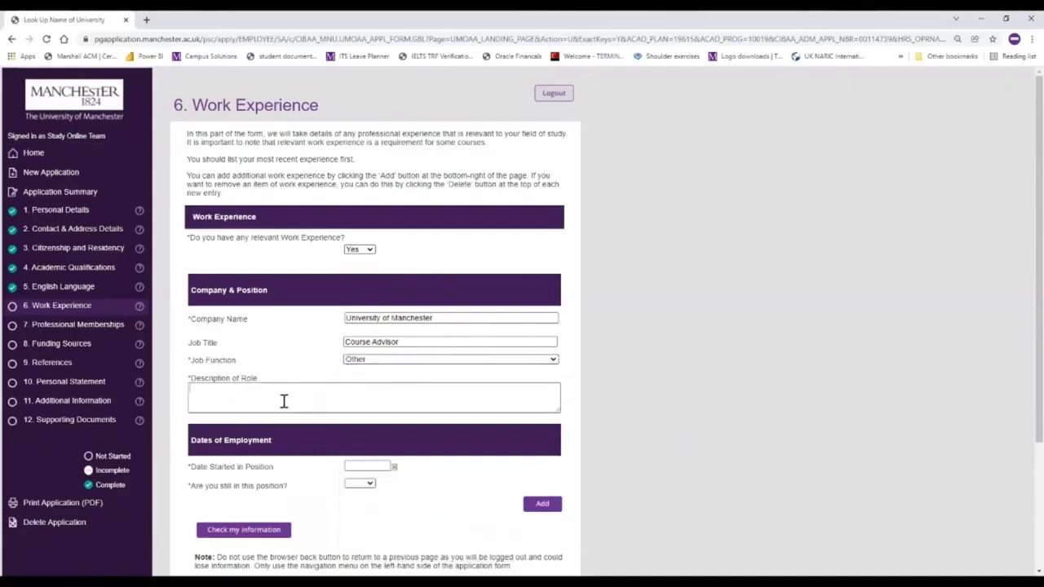
text(Supporting applicants to The University of Manchester)
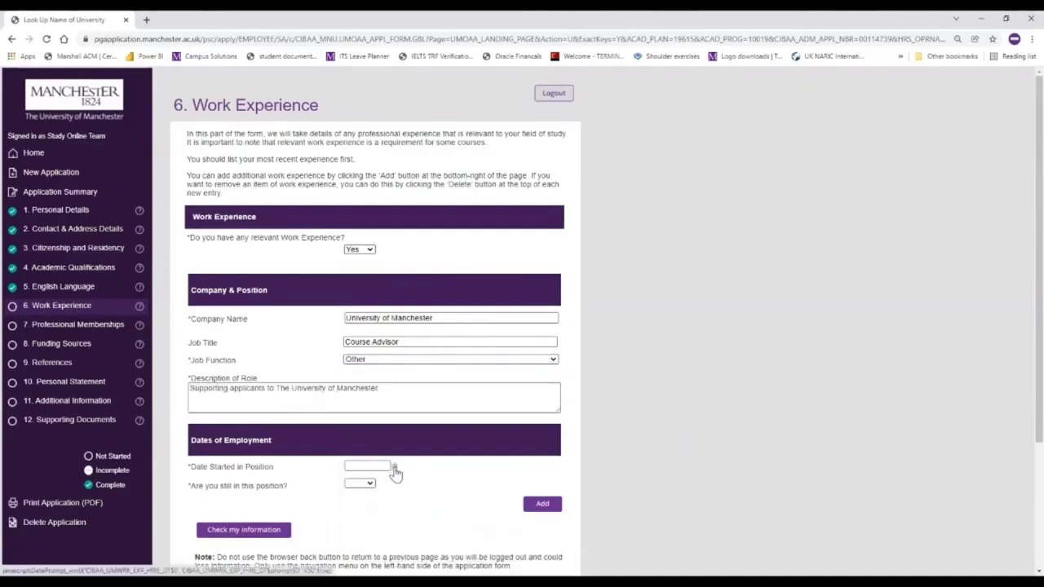
- Set the job start date to 24 July 2016 using the calendar
click(395, 467)
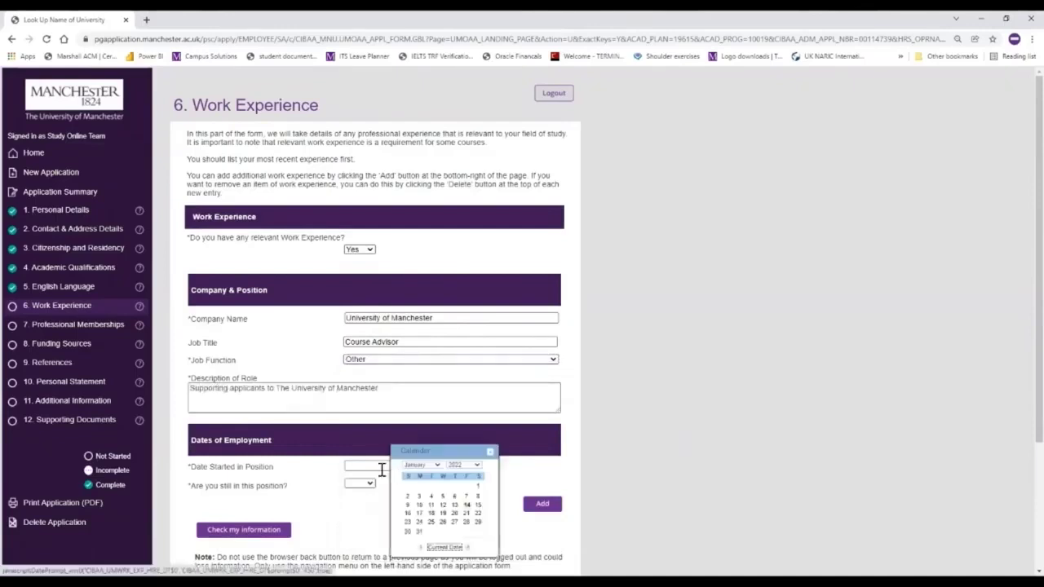
click(435, 468)
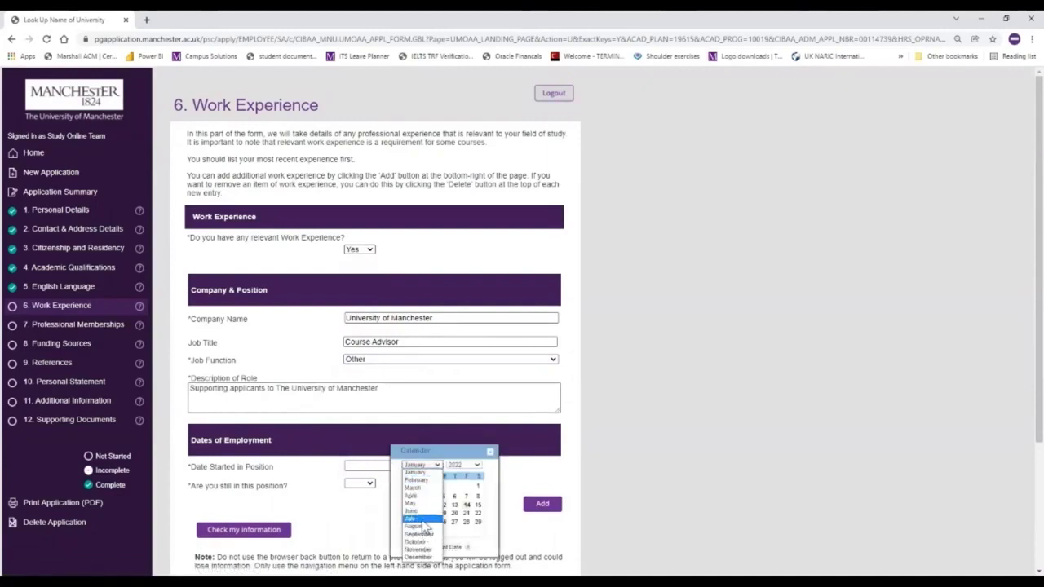
click(423, 520)
click(478, 467)
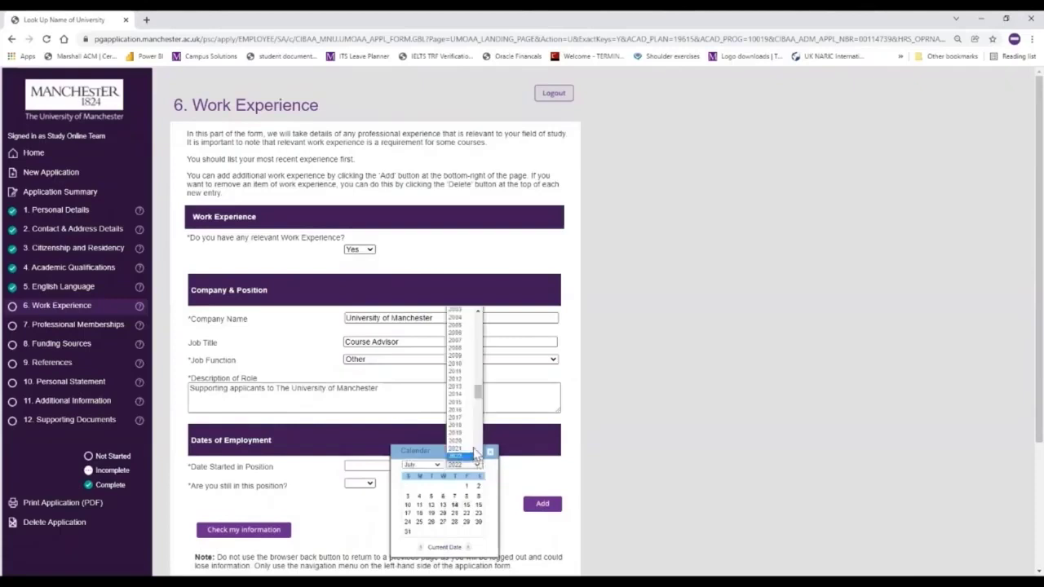
scroll(479, 461, down, 2)
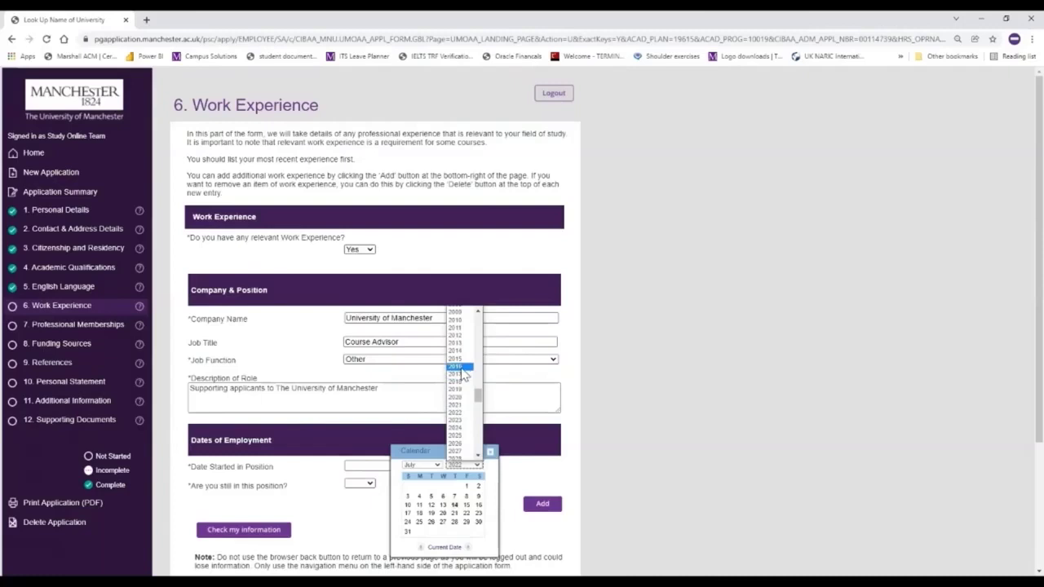
click(460, 368)
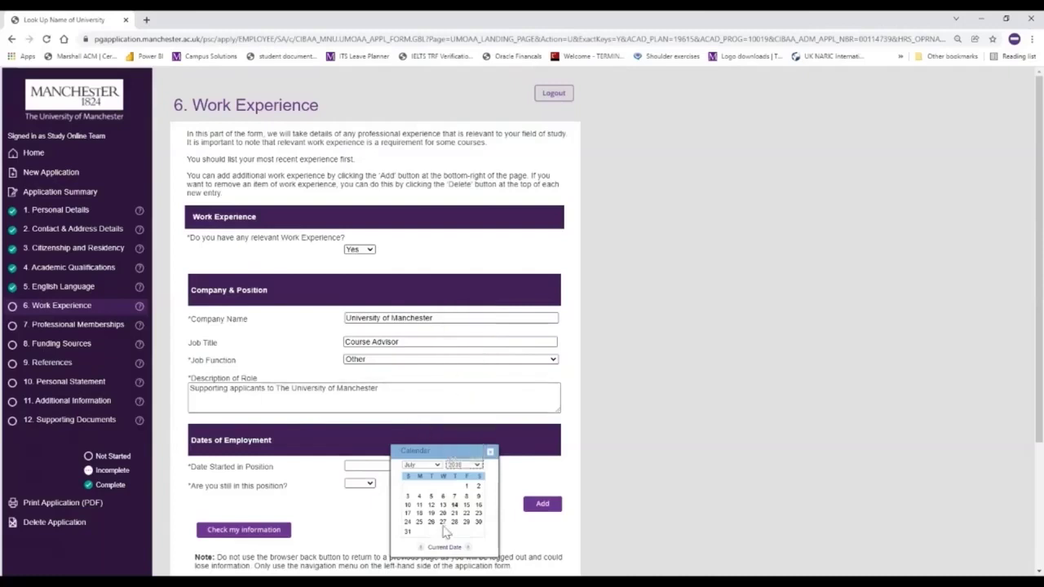
click(407, 522)
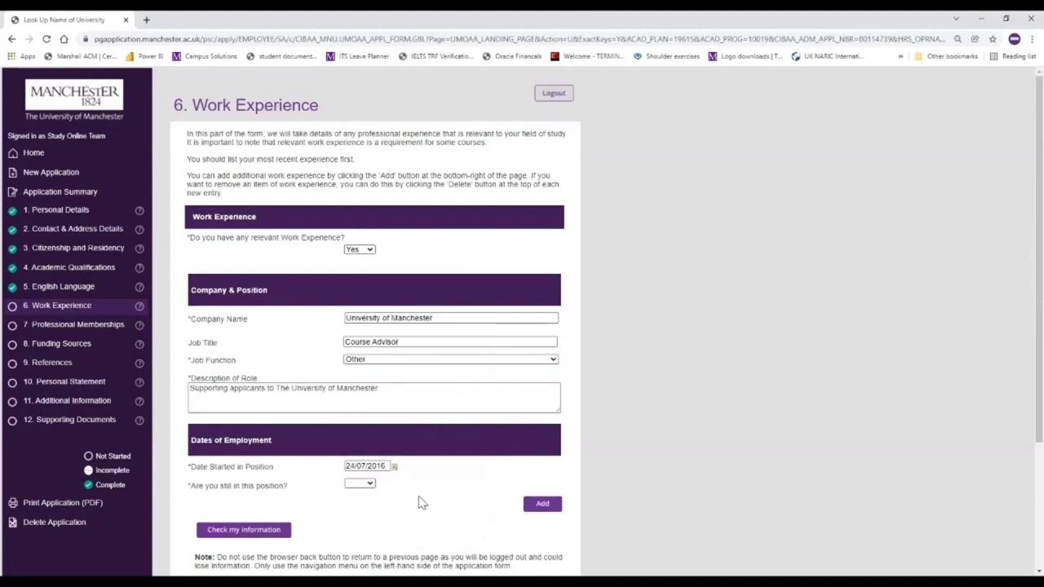
- Mark the position as current and save the Work Experience section
click(371, 484)
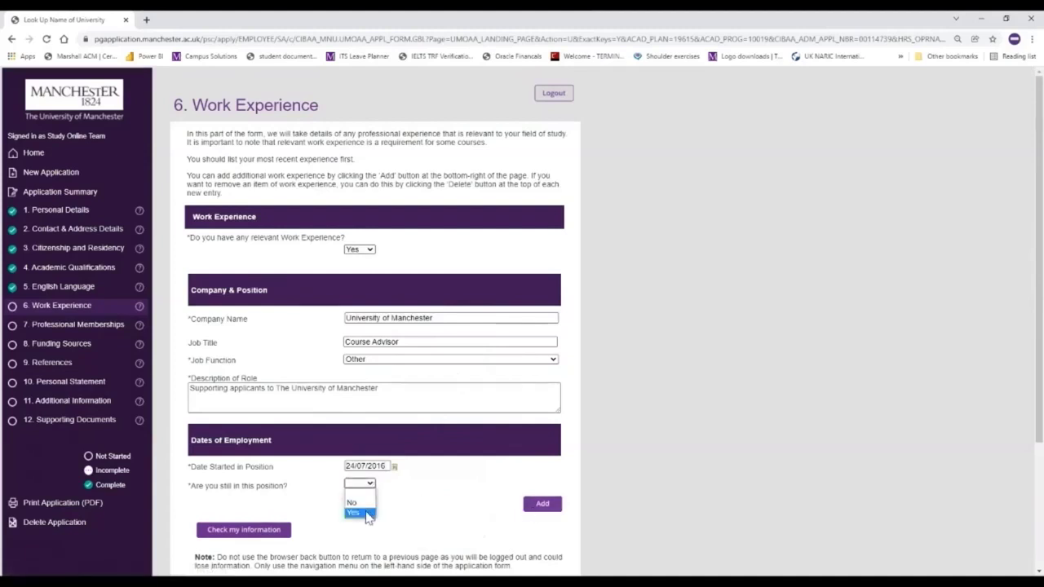
click(368, 514)
click(252, 530)
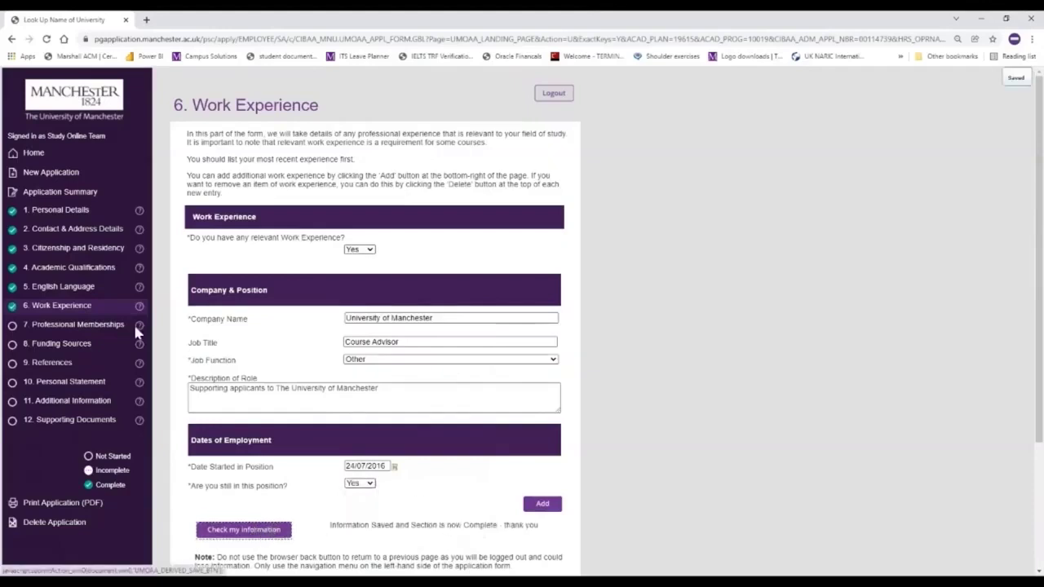
- In Professional Memberships, add a completed professional qualification titled 'Textile Institute'
click(80, 328)
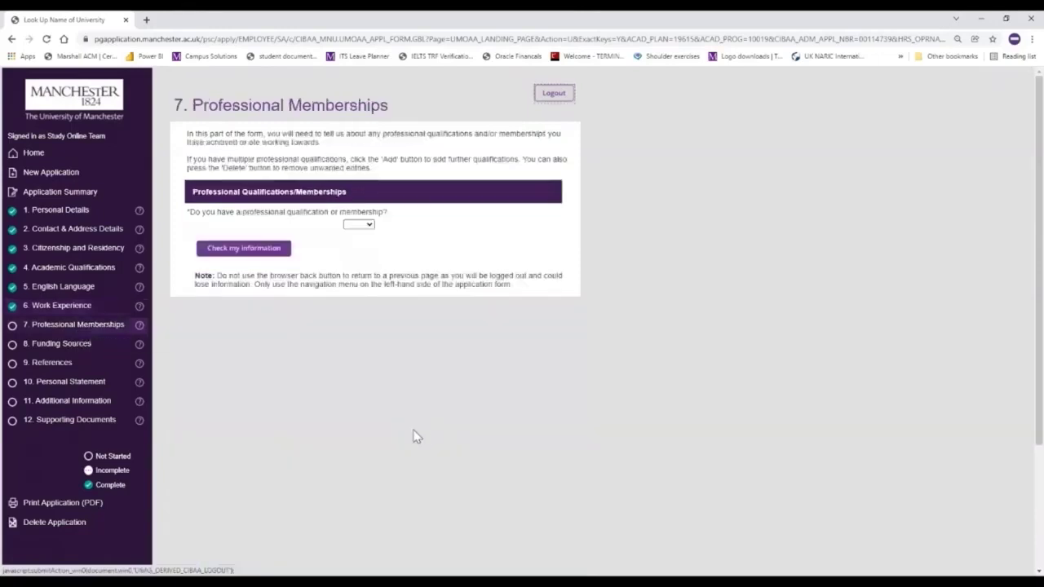
click(369, 226)
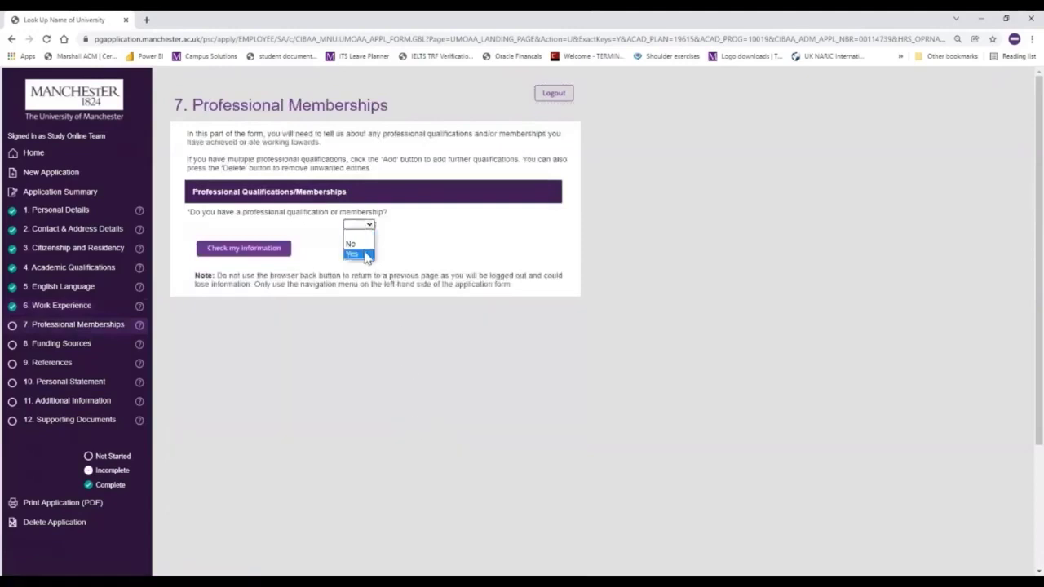
click(356, 254)
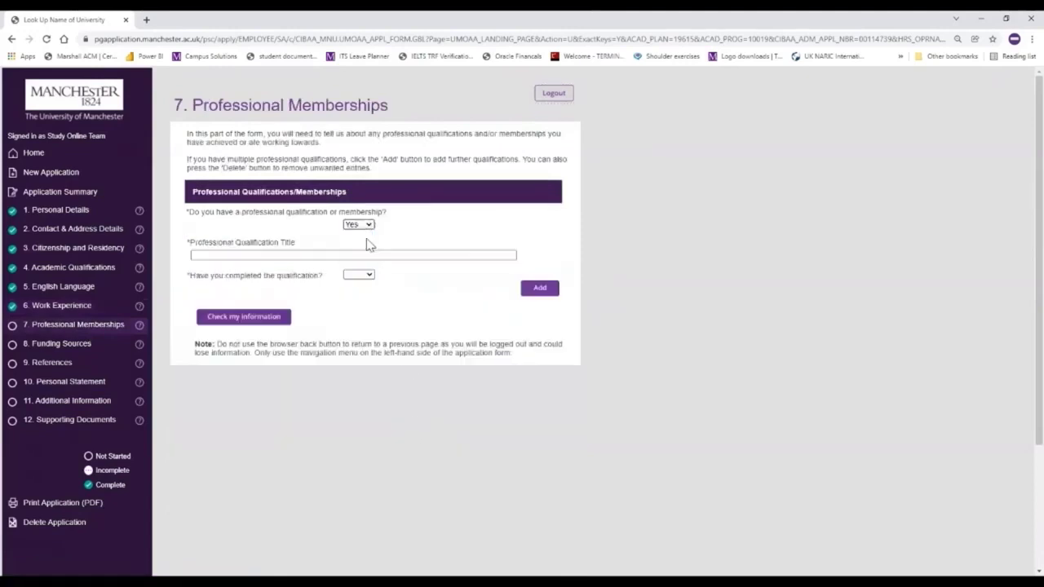
click(244, 256)
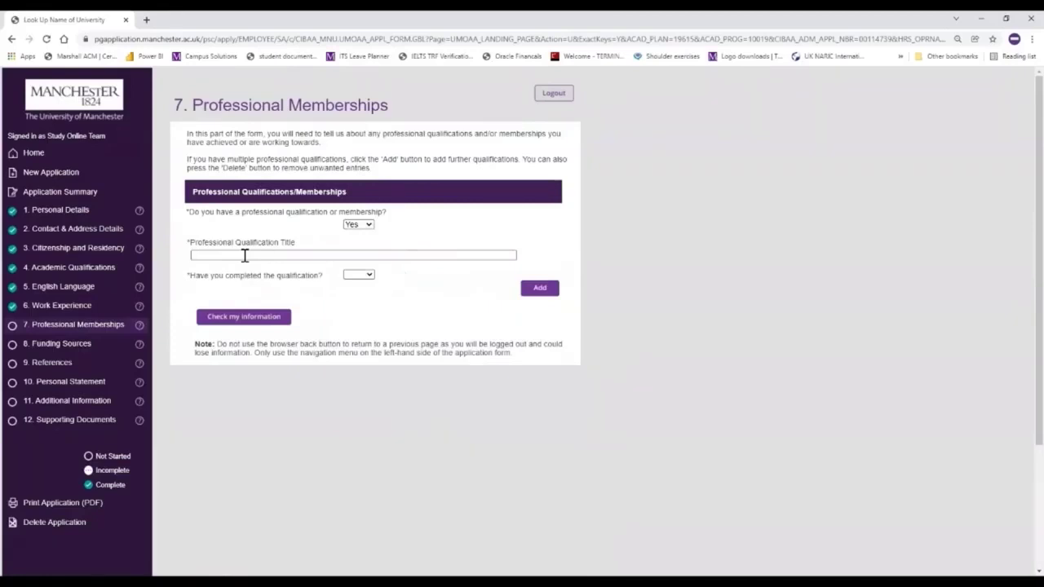
text(Textile Institute)
click(359, 276)
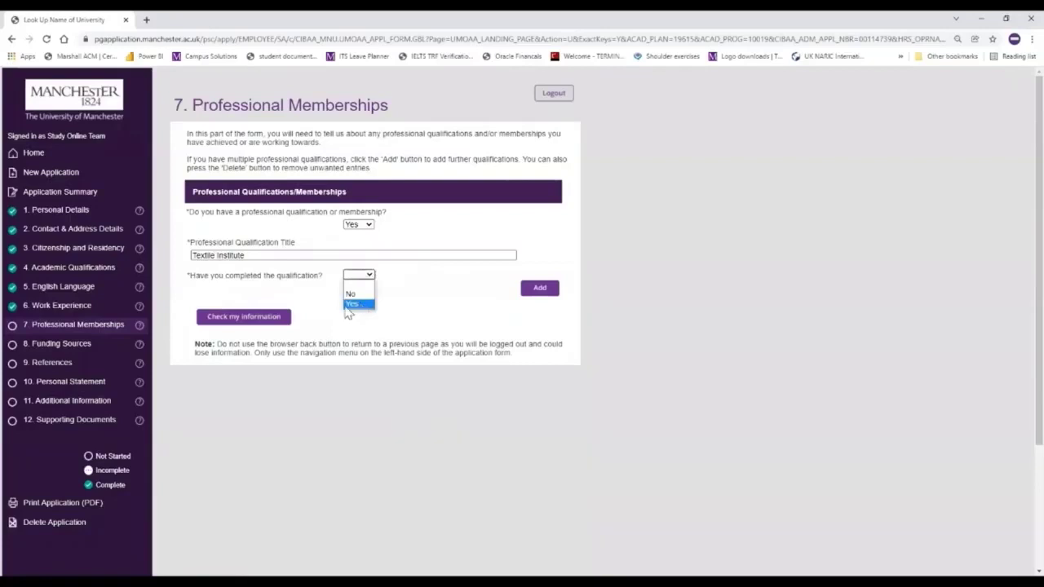
click(356, 291)
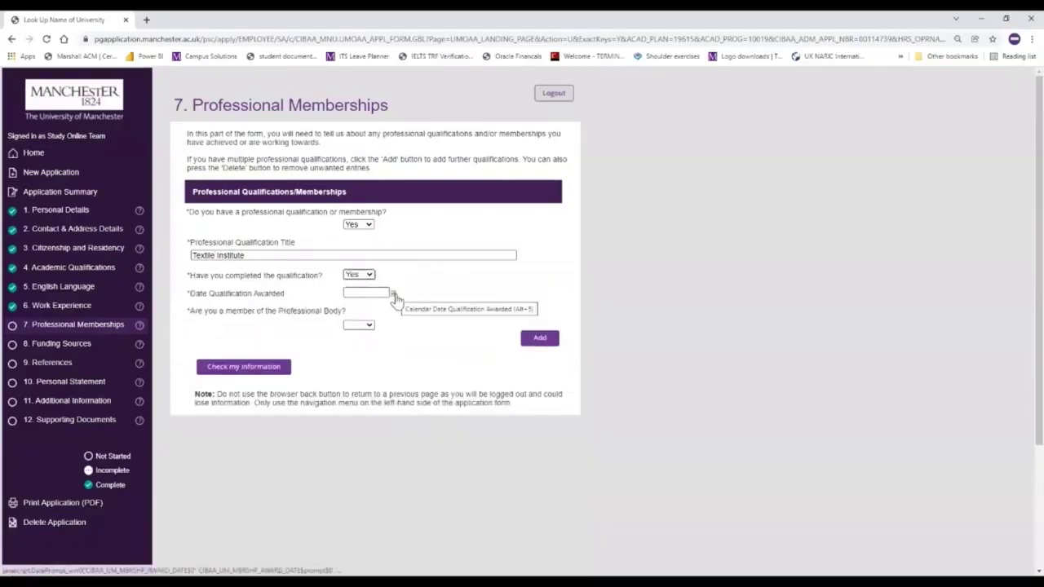
- Set the award date to 10/01/2021 and answer Yes to professional body membership
click(393, 295)
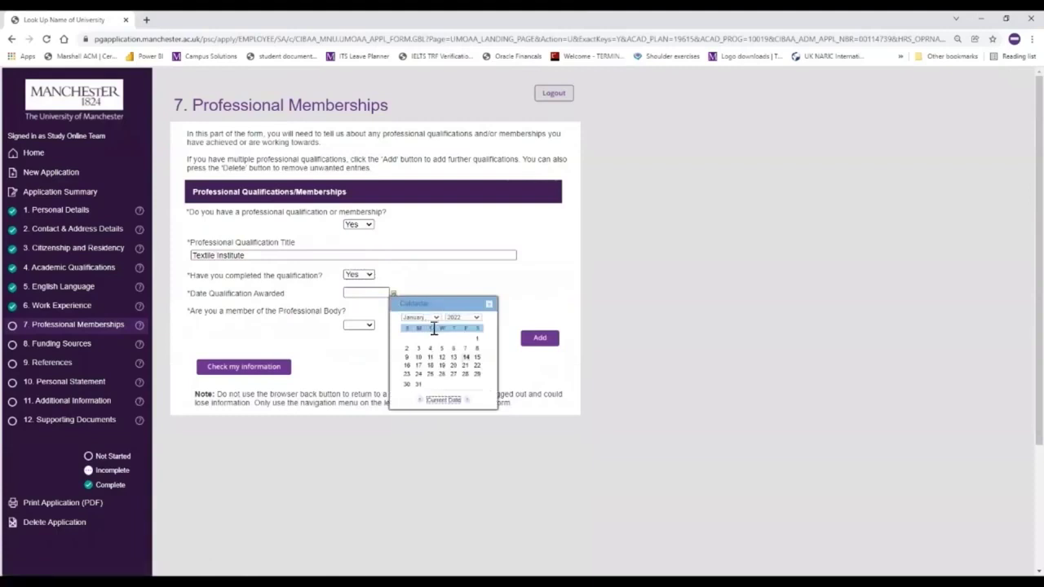
click(470, 317)
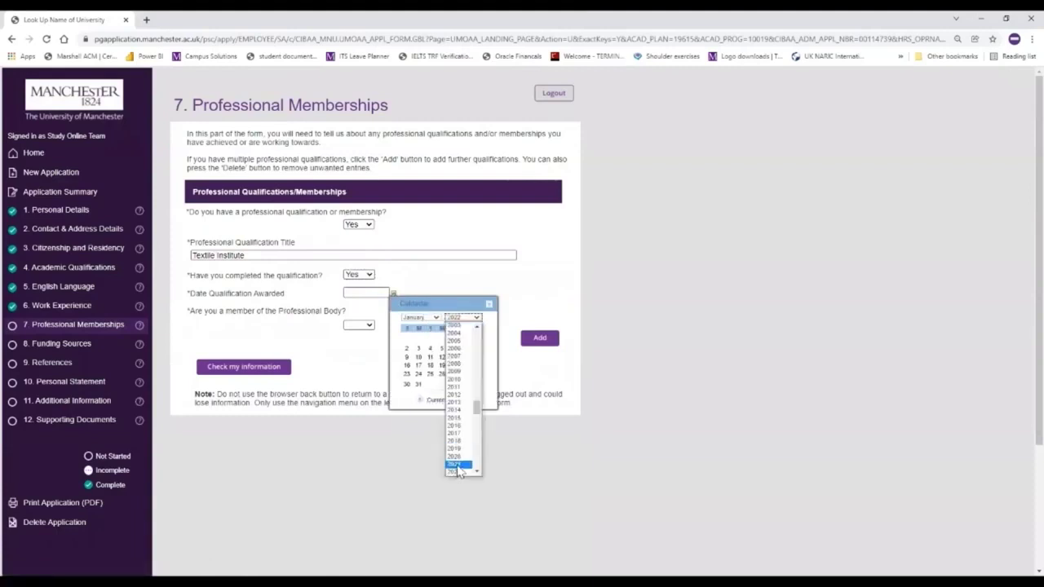
click(458, 465)
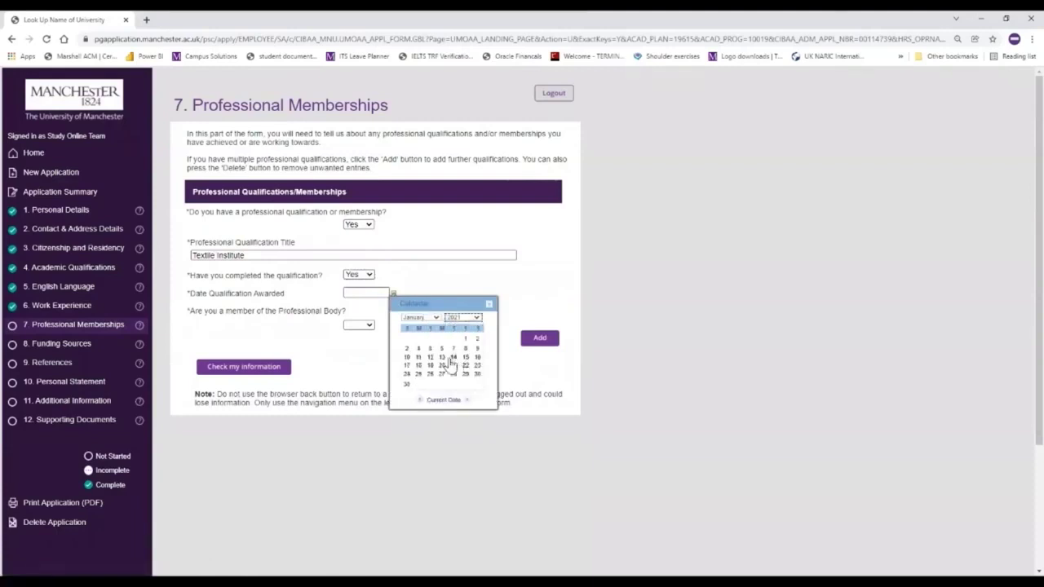
click(406, 358)
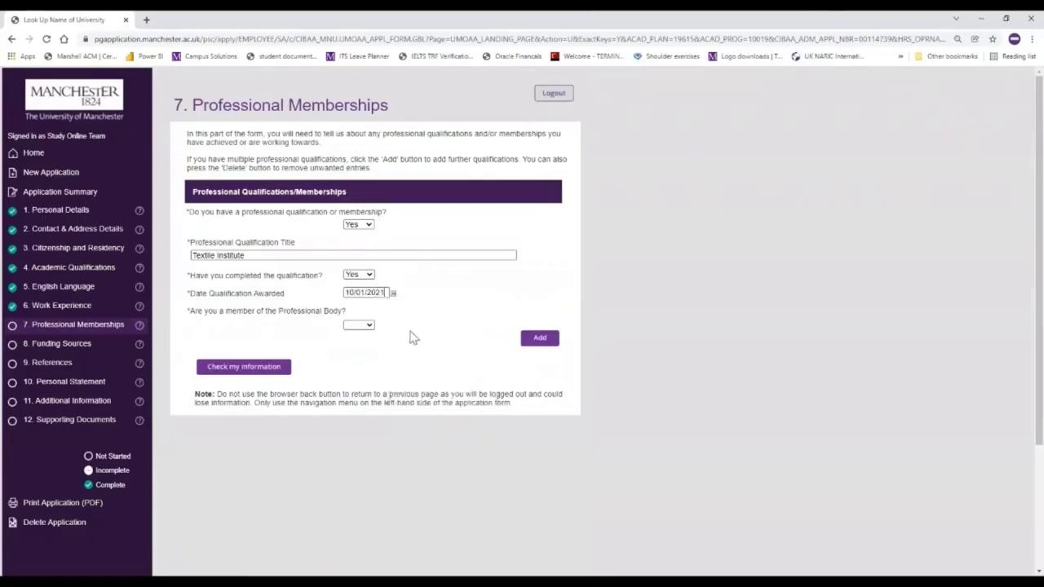
click(362, 325)
click(358, 355)
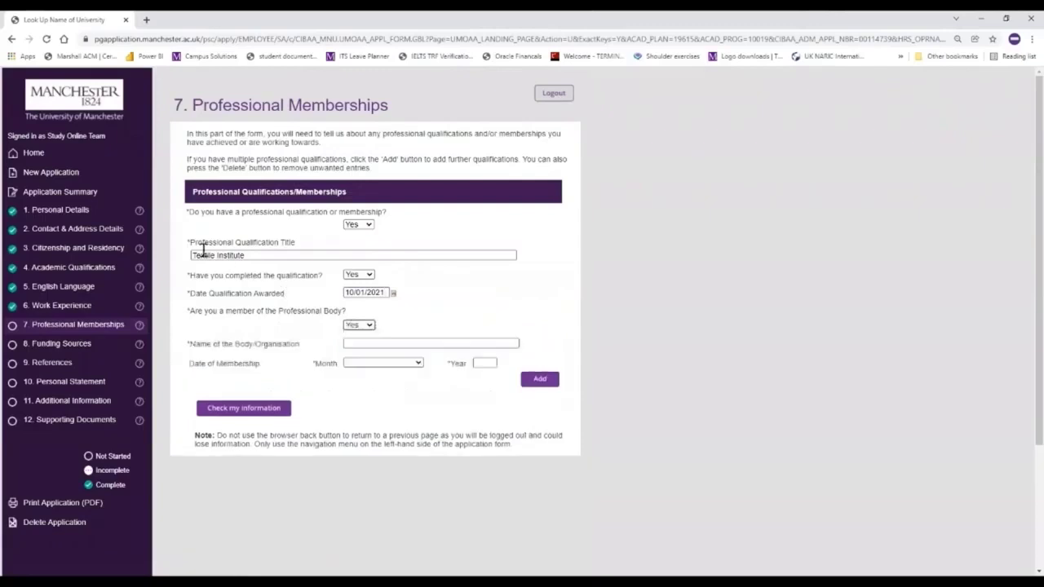
- Enter The Textile Institute as the professional body, with membership month July and year 2020
click(417, 342)
text(The)
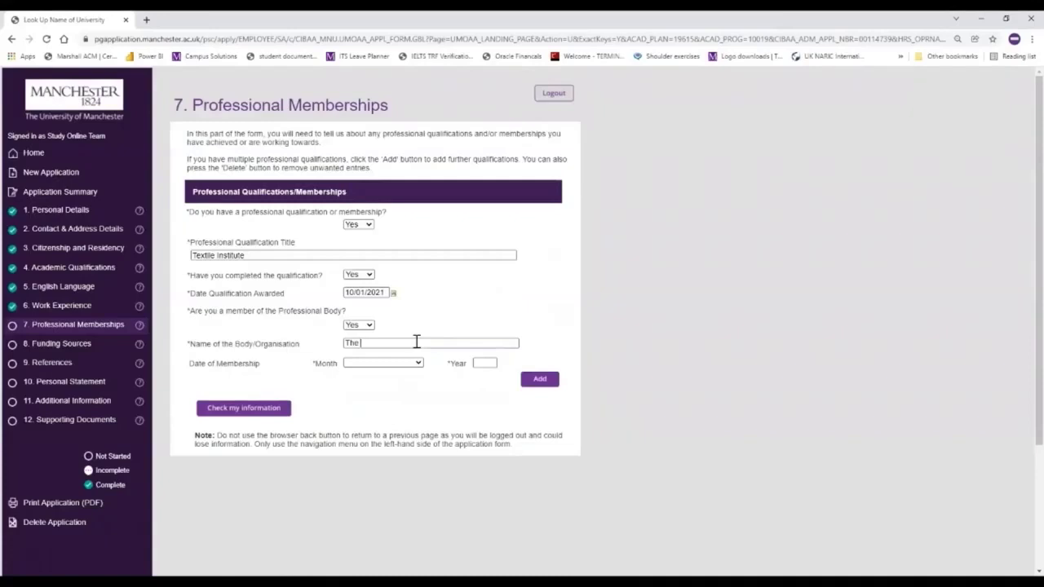
text(Textile Institute)
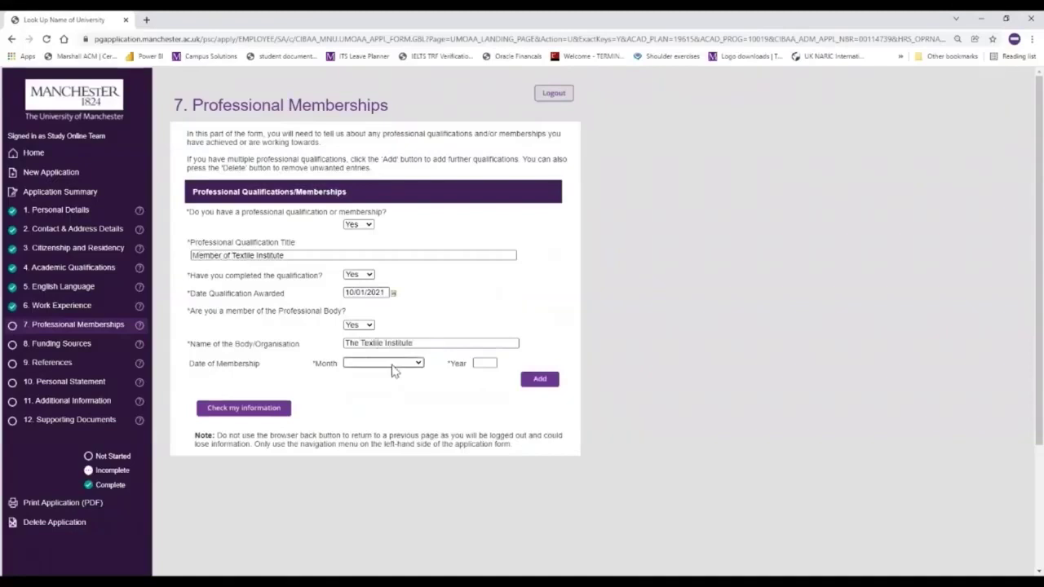
click(392, 364)
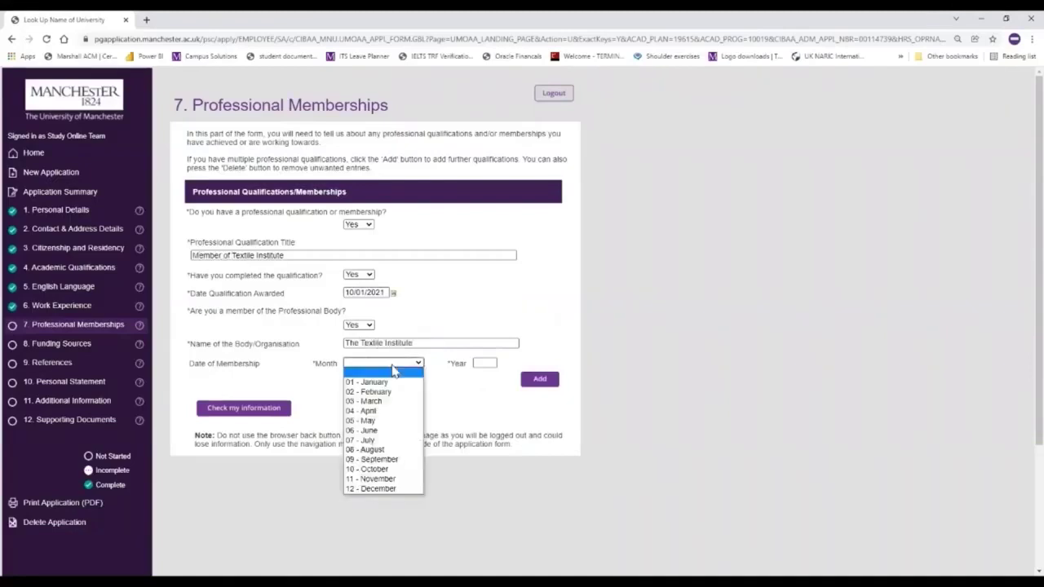
click(385, 442)
click(479, 362)
text(2020)
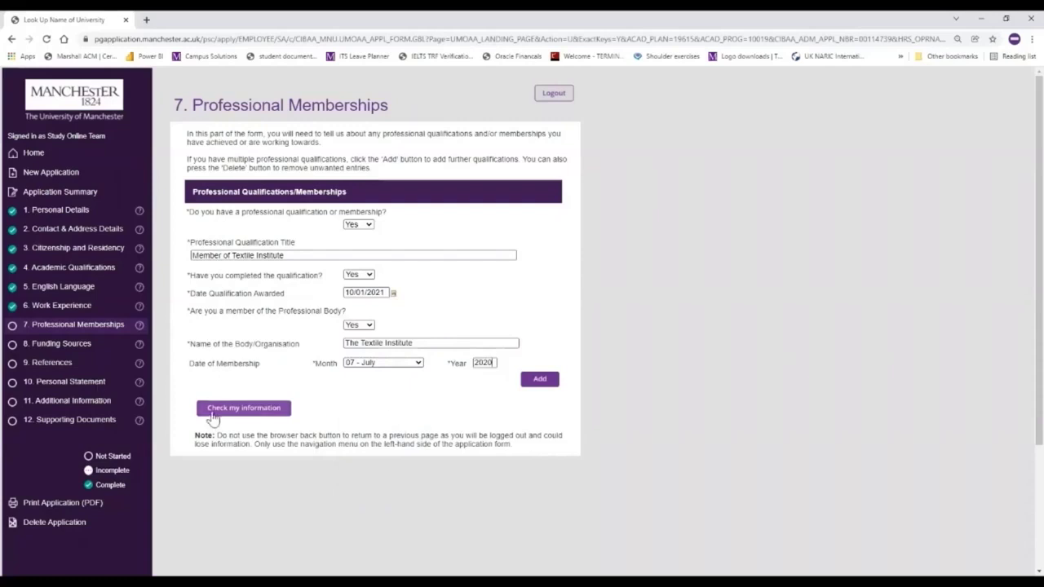
- After the validation error, change the membership date to January 2021 and save the section complete
click(212, 412)
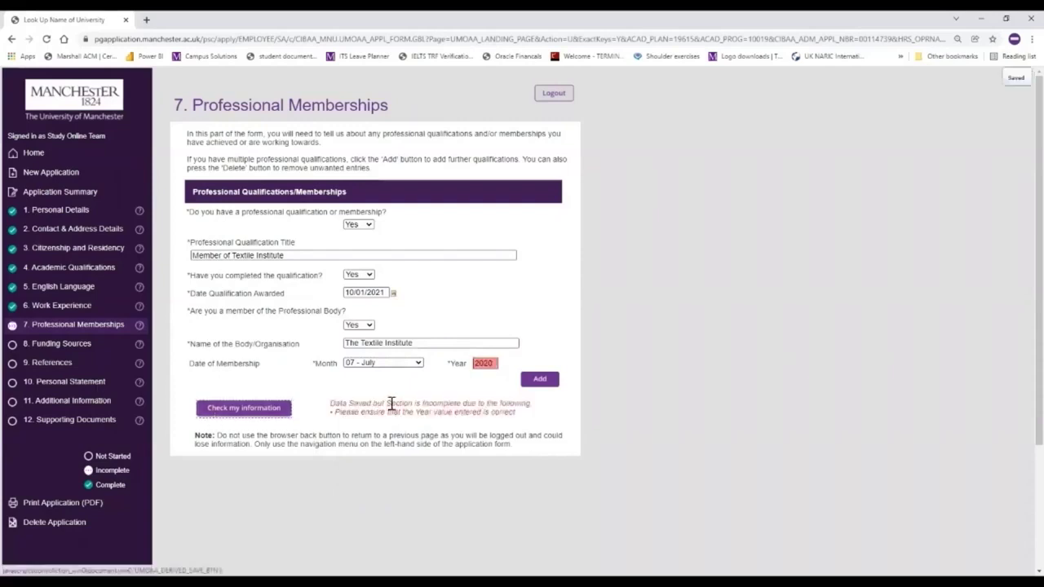
click(398, 365)
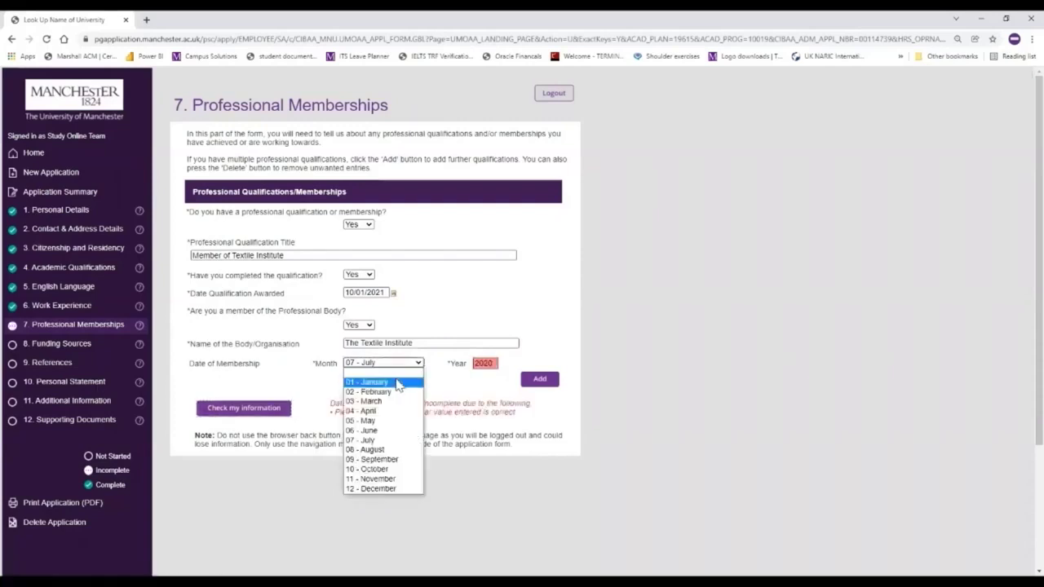
click(398, 382)
double_click(488, 364)
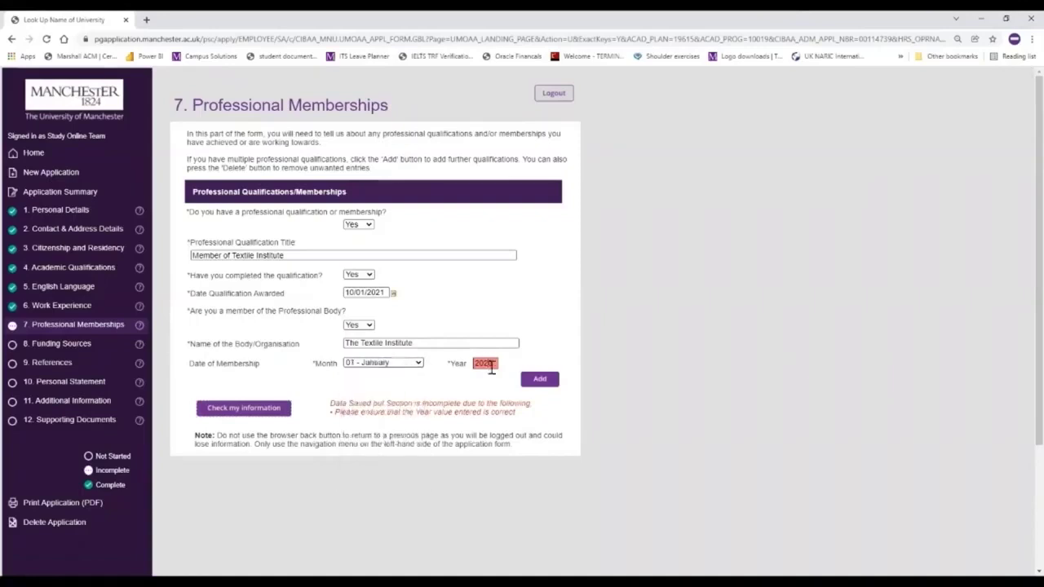
text(2021)
click(255, 410)
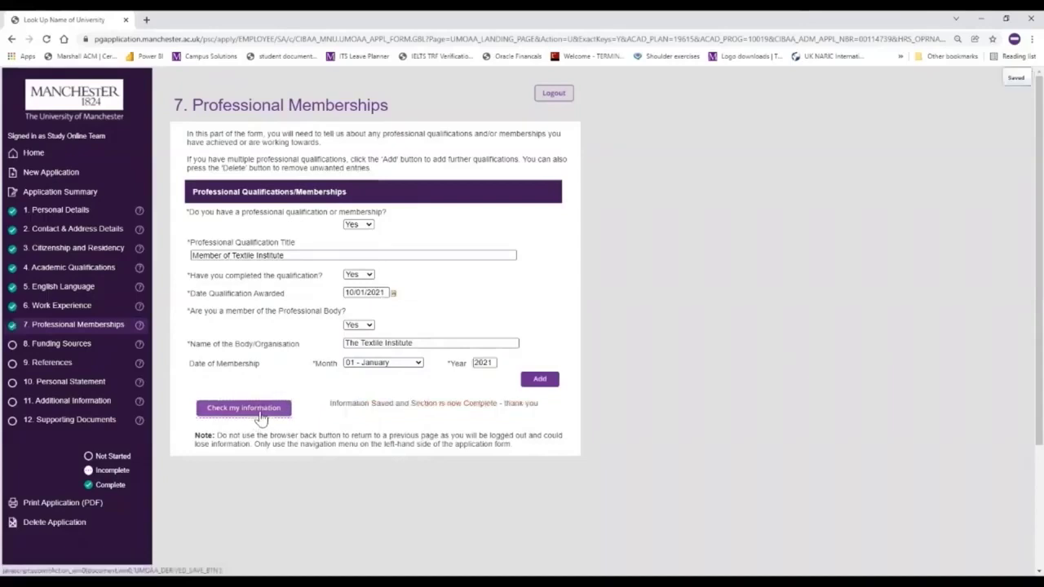
click(83, 349)
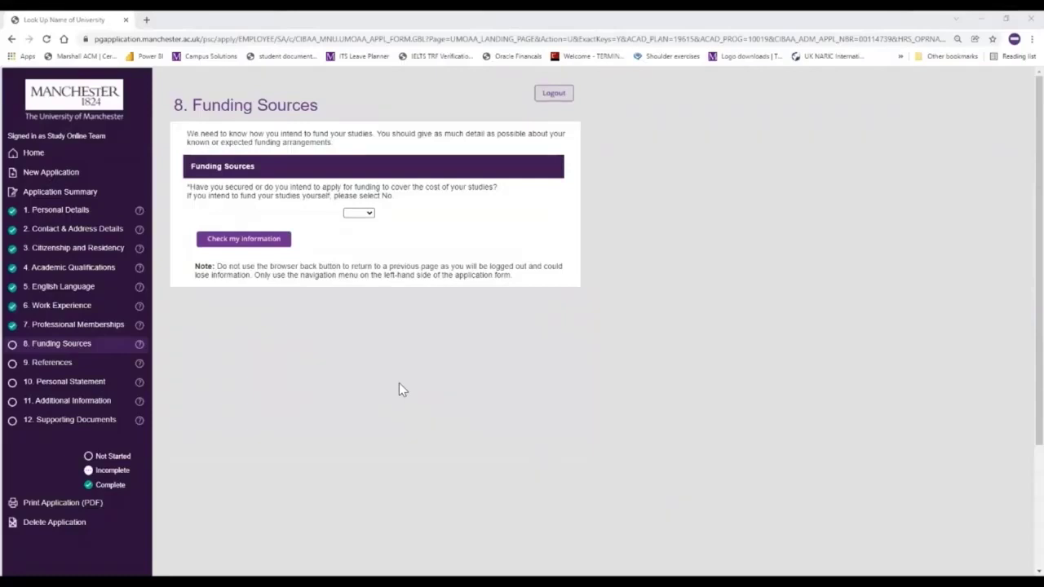
- Answer Yes to the question about seeking funding for studies
click(368, 215)
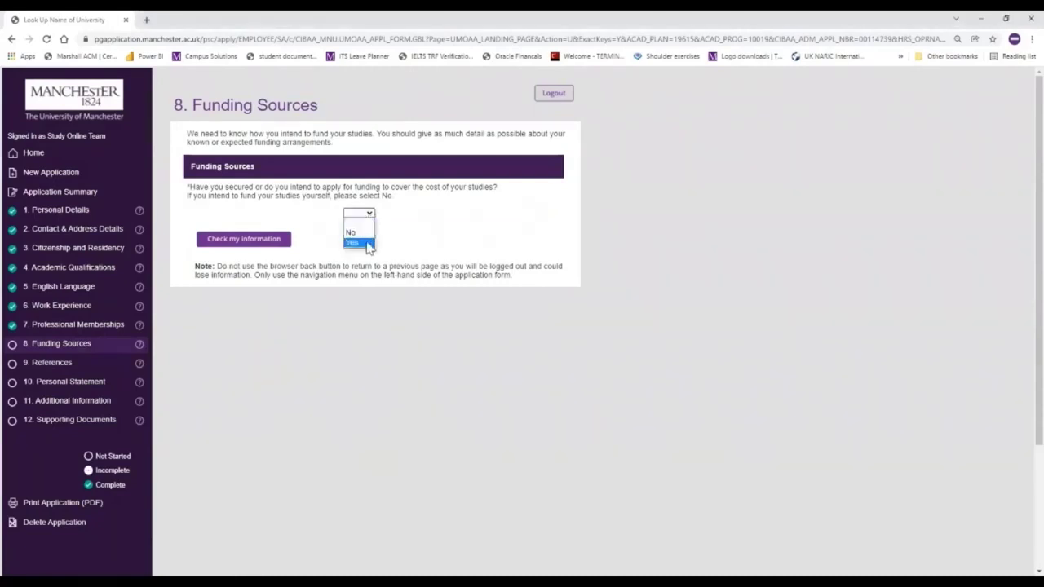
click(369, 246)
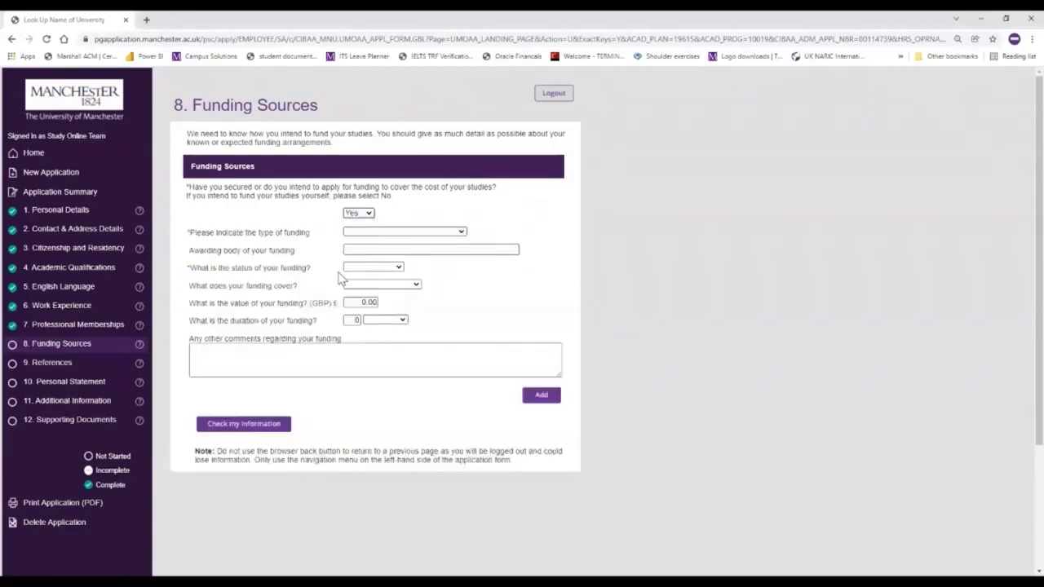
- Add Student Loans Company PG funding from Student Finance England, Intend to Apply, covering Partial Tuition Fees
click(462, 234)
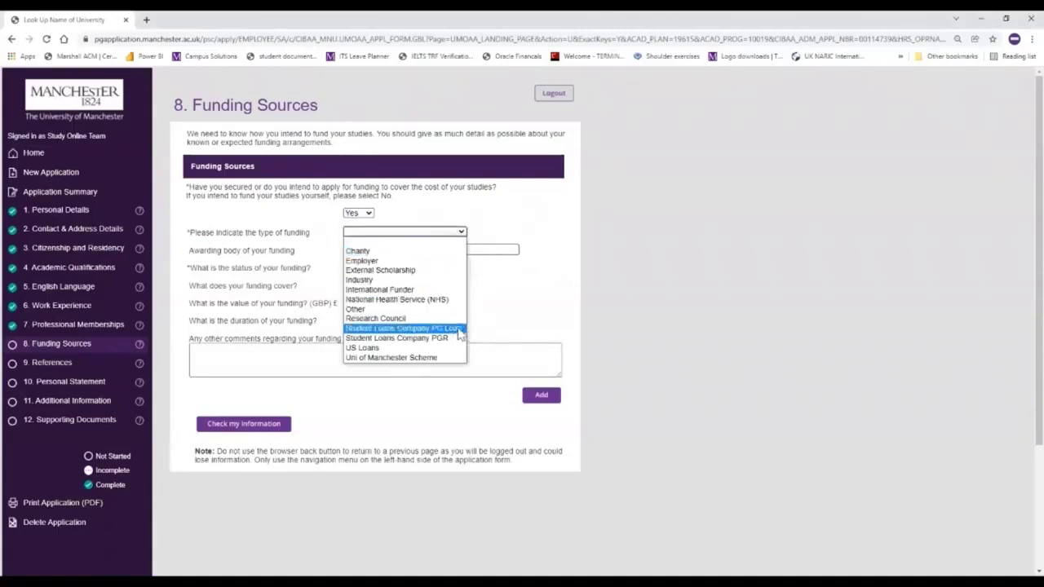
click(458, 328)
click(383, 252)
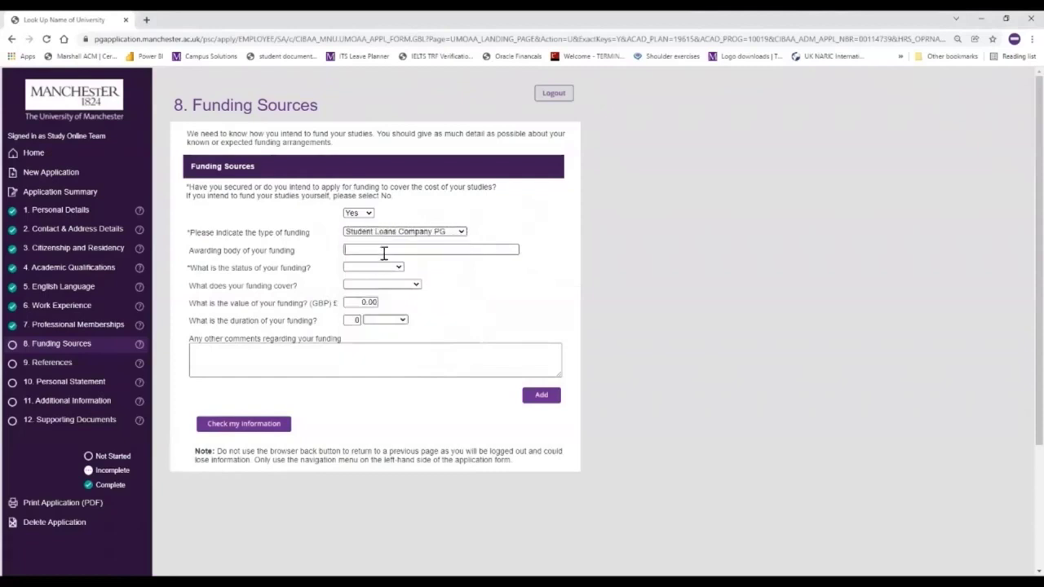
text(Student Fin)
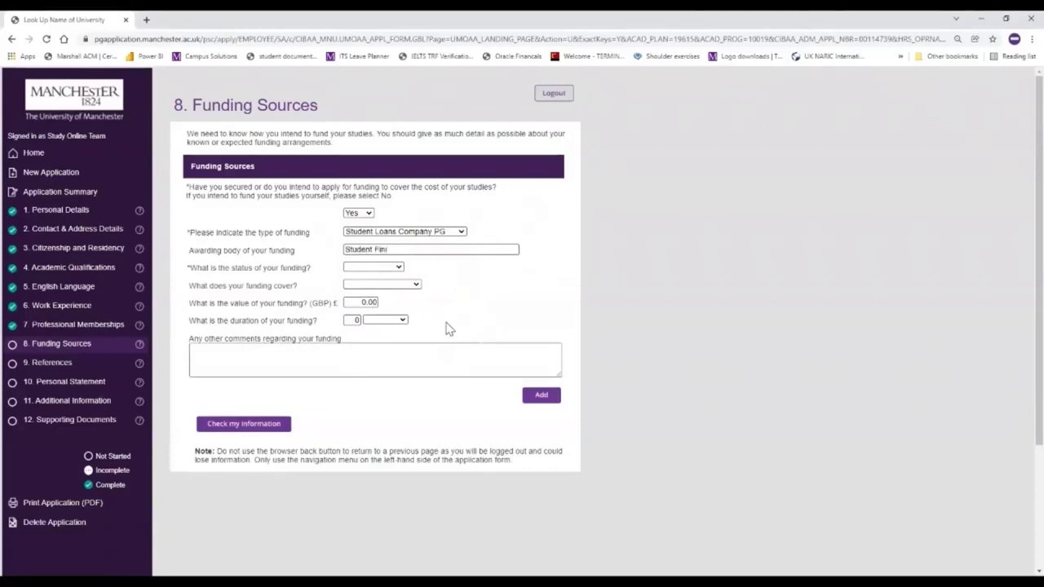
text(ance England)
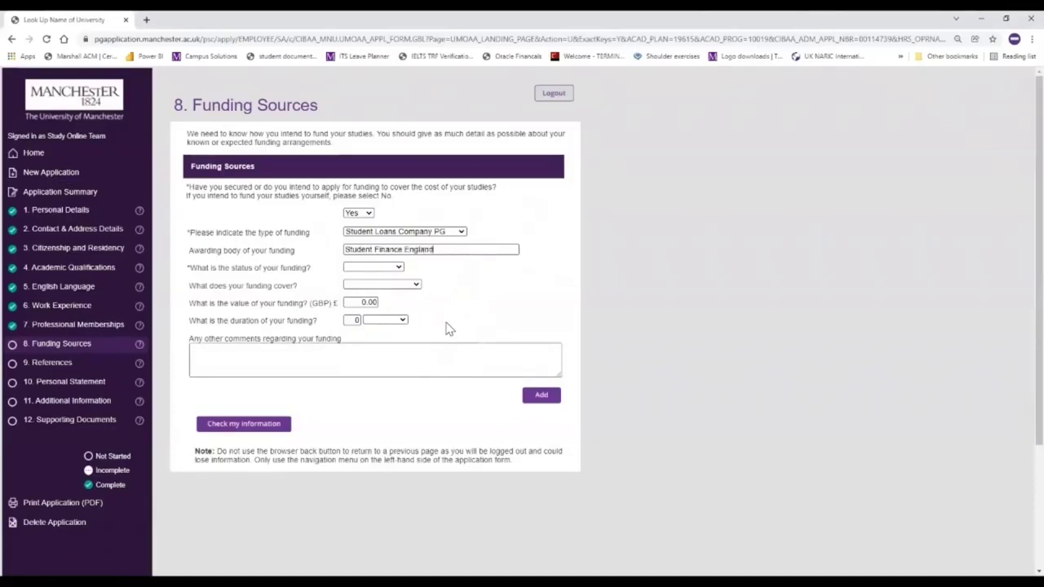
click(380, 270)
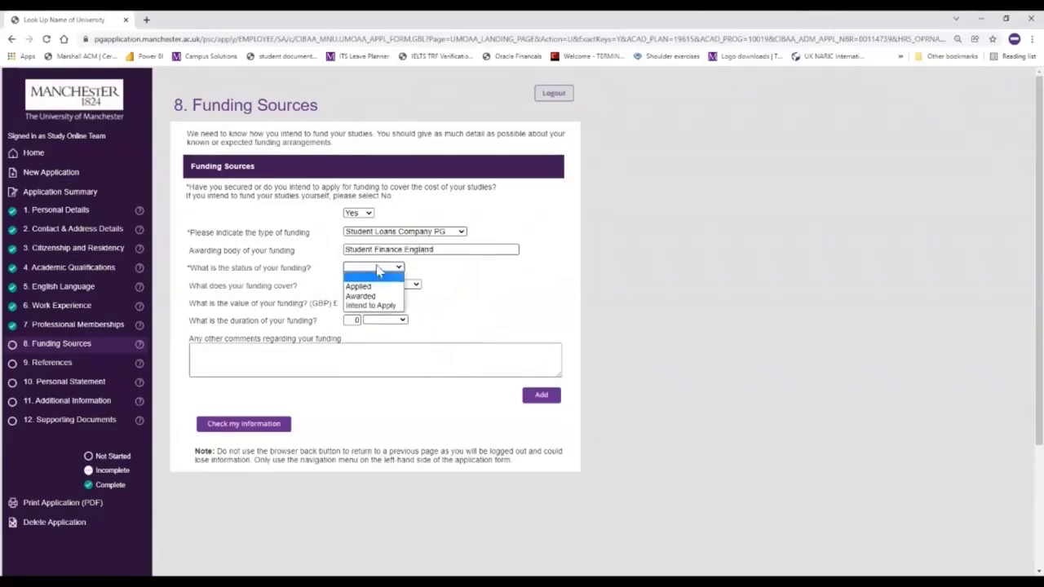
click(389, 305)
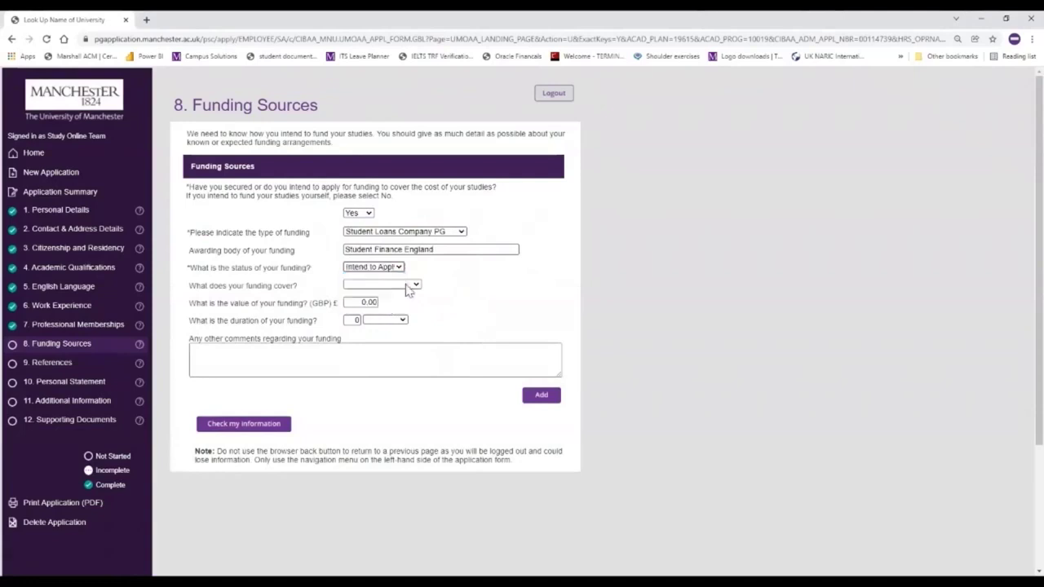
click(410, 287)
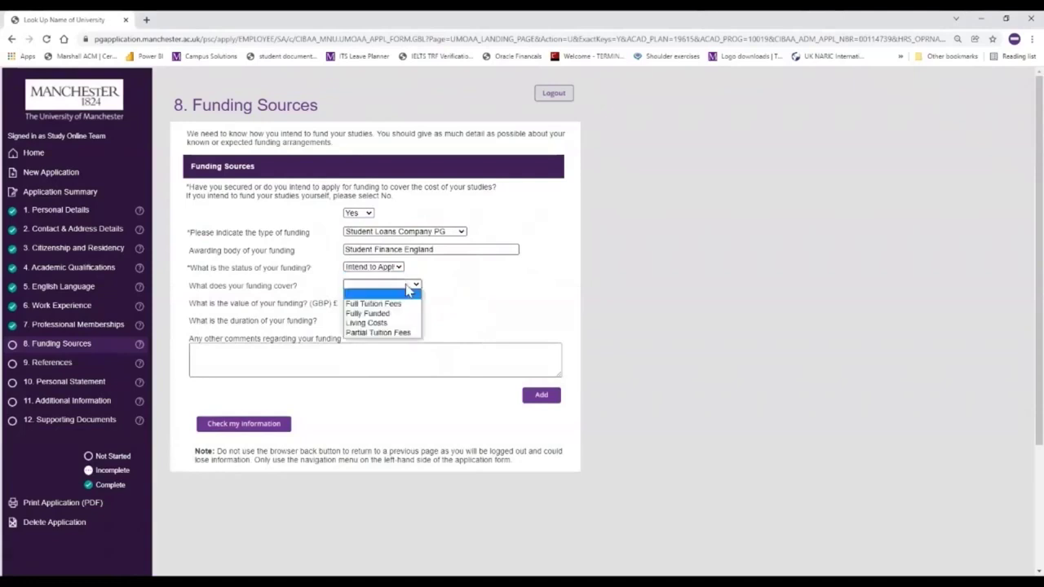
click(398, 335)
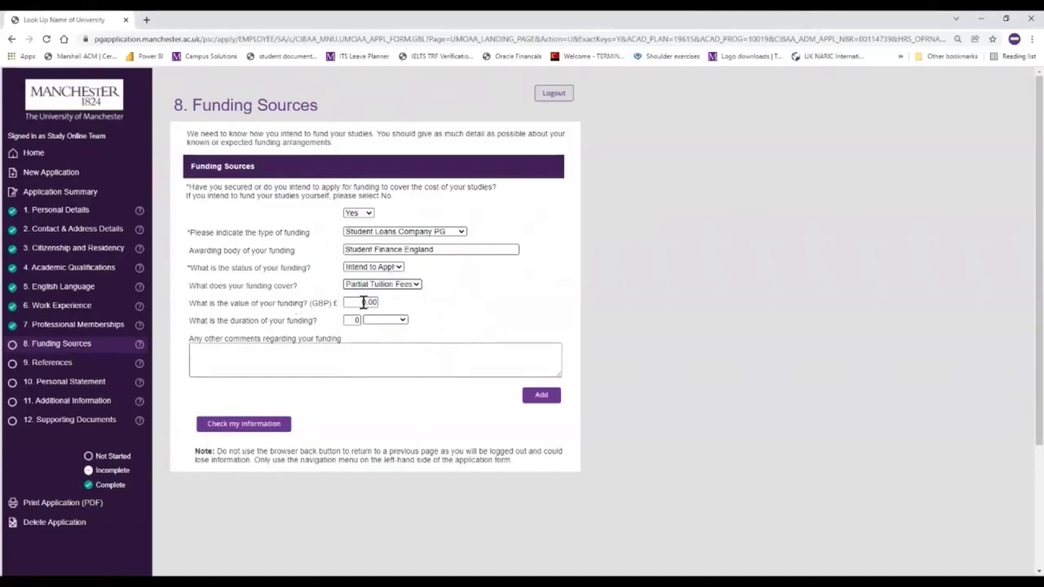
- Set the loan value to £10,000 over 2 years, comment on employer support, and add another entry
click(365, 303)
key(BackSpace)
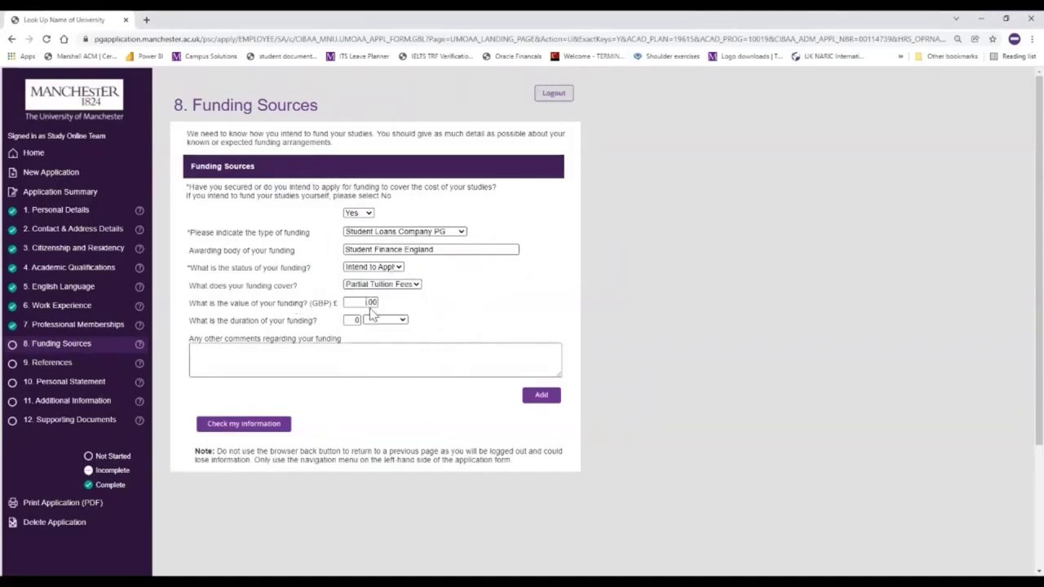
text(10000)
click(390, 324)
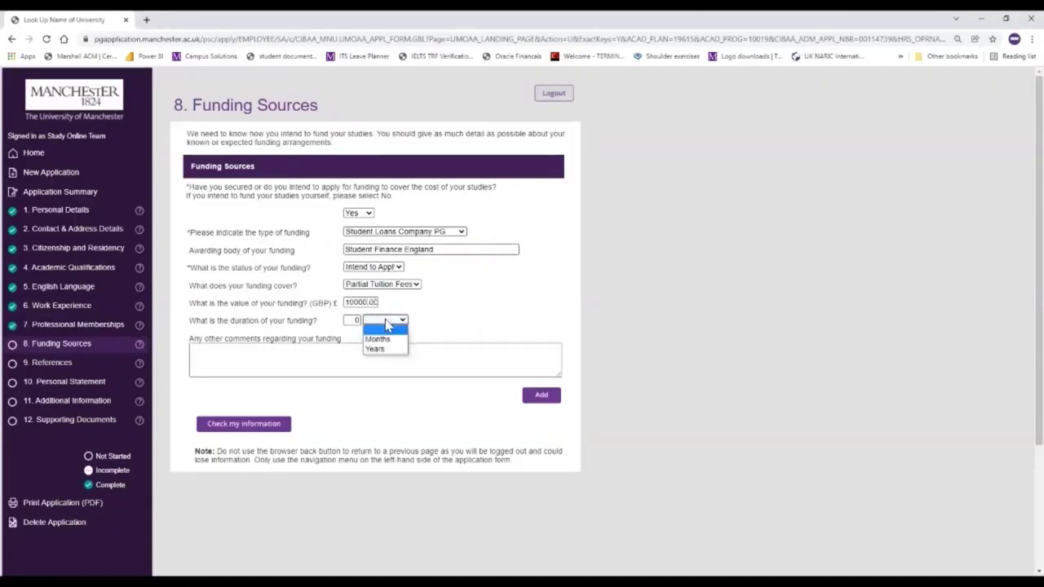
click(364, 330)
key(BackSpace)
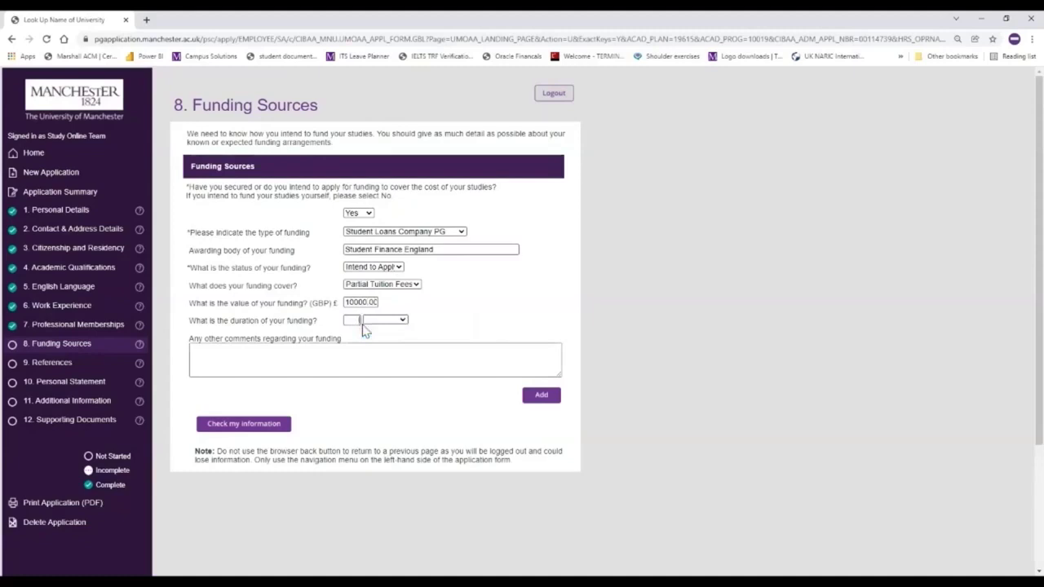
click(400, 322)
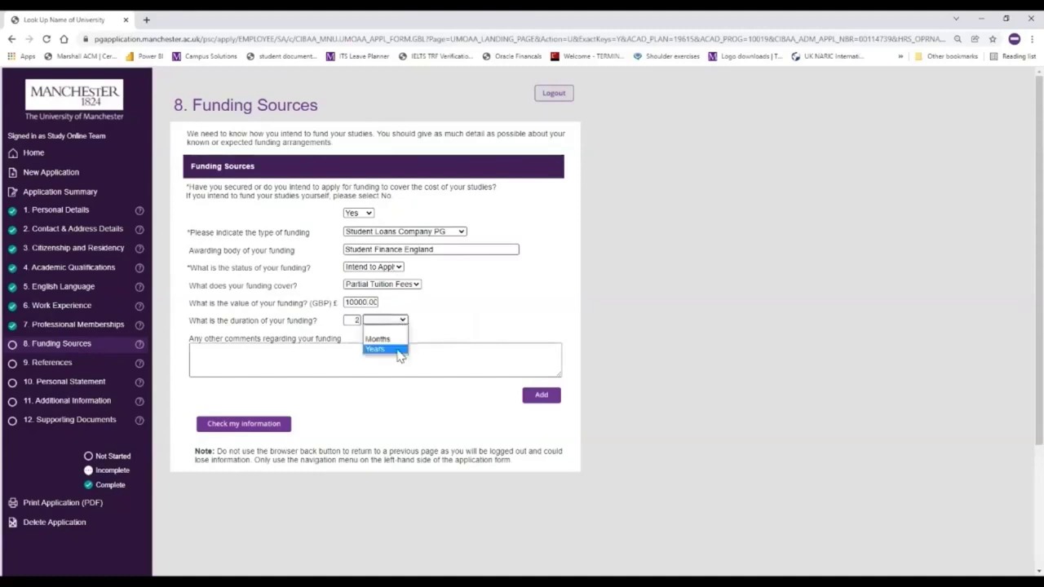
click(400, 350)
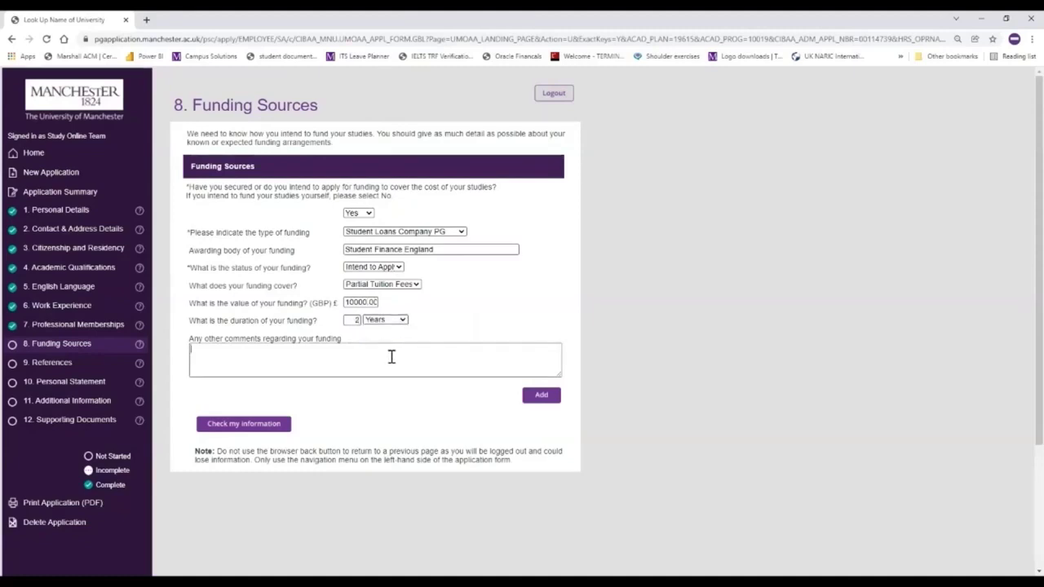
click(392, 356)
text(Full in)
text(an)
text( not a)
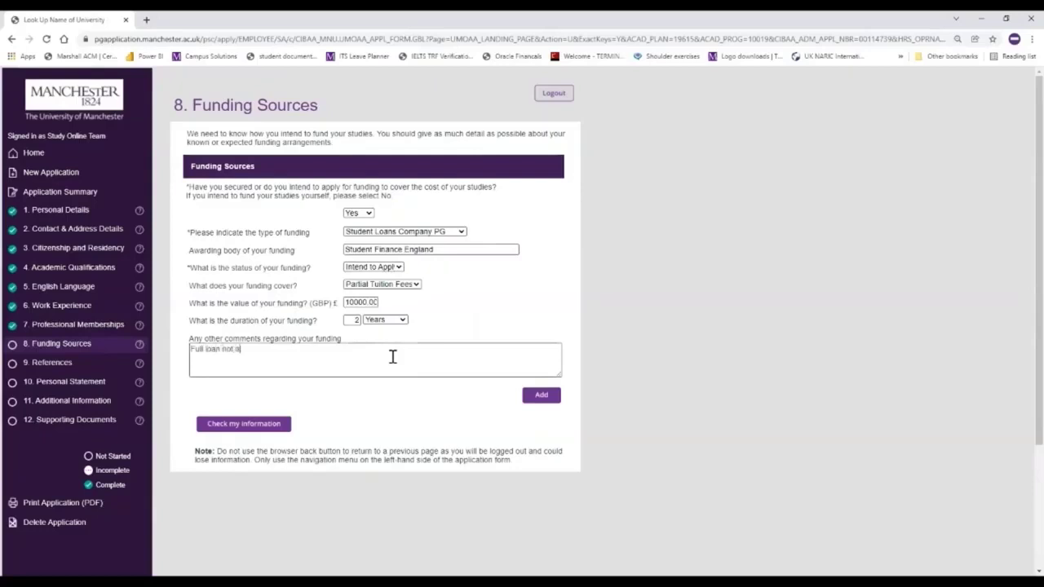
text(pplied for due to limployer)
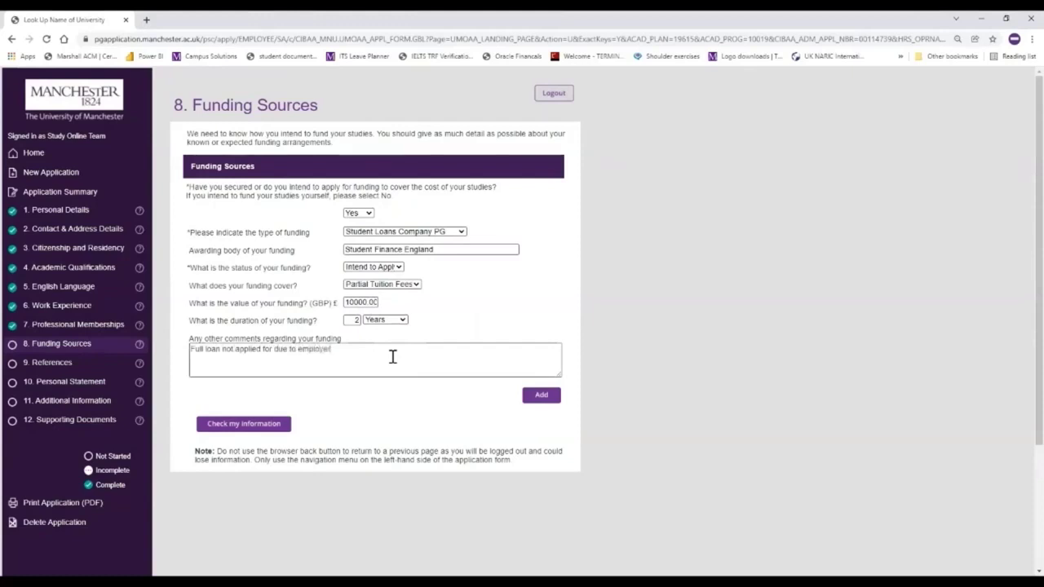
text( support)
click(530, 400)
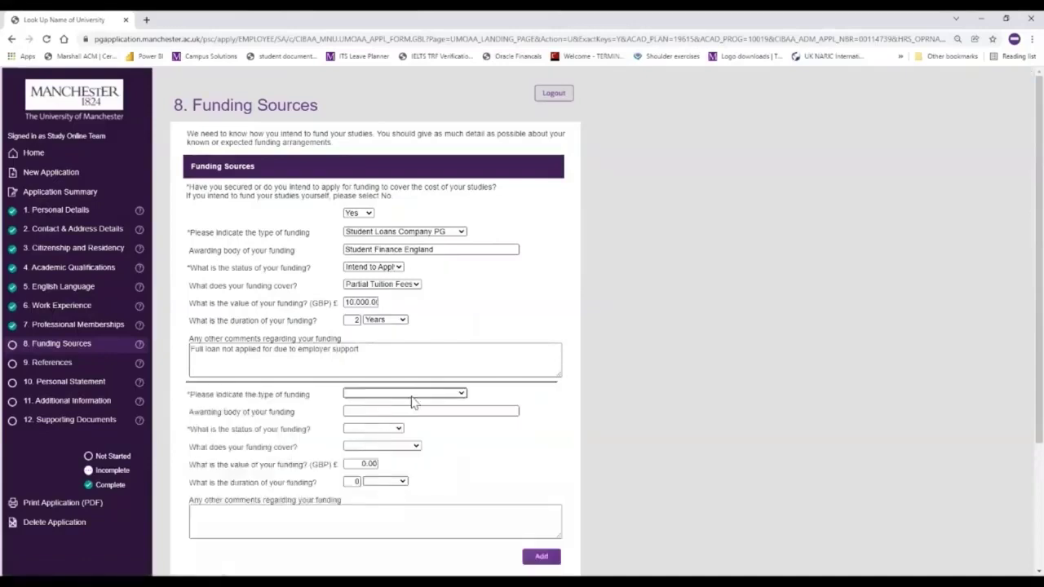
- Fill the new entry as Employer funding from Manchester, Awarded, covering Partial Tuition Fees
click(411, 394)
click(388, 423)
click(380, 411)
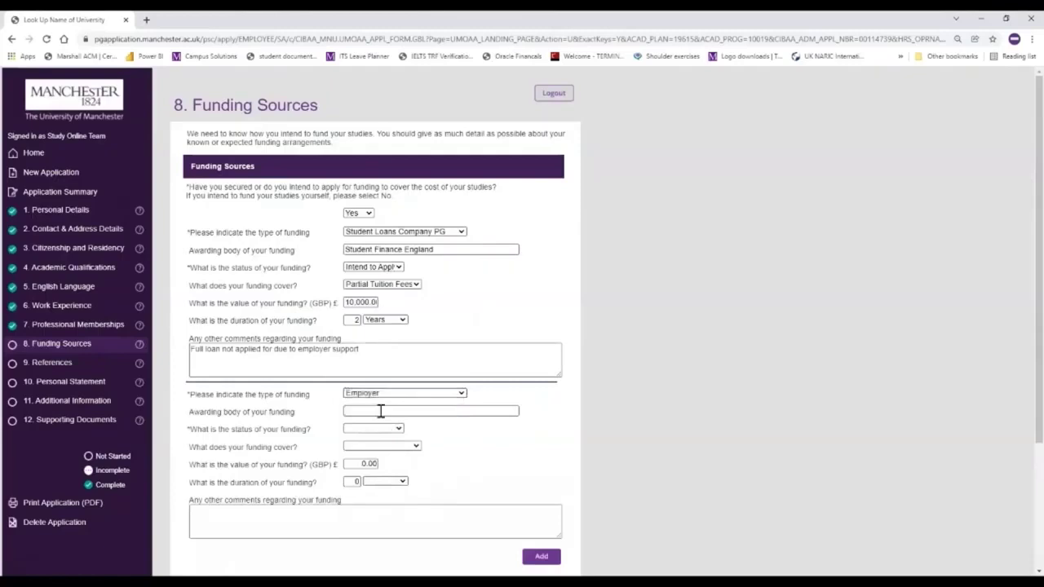
text(Manchester)
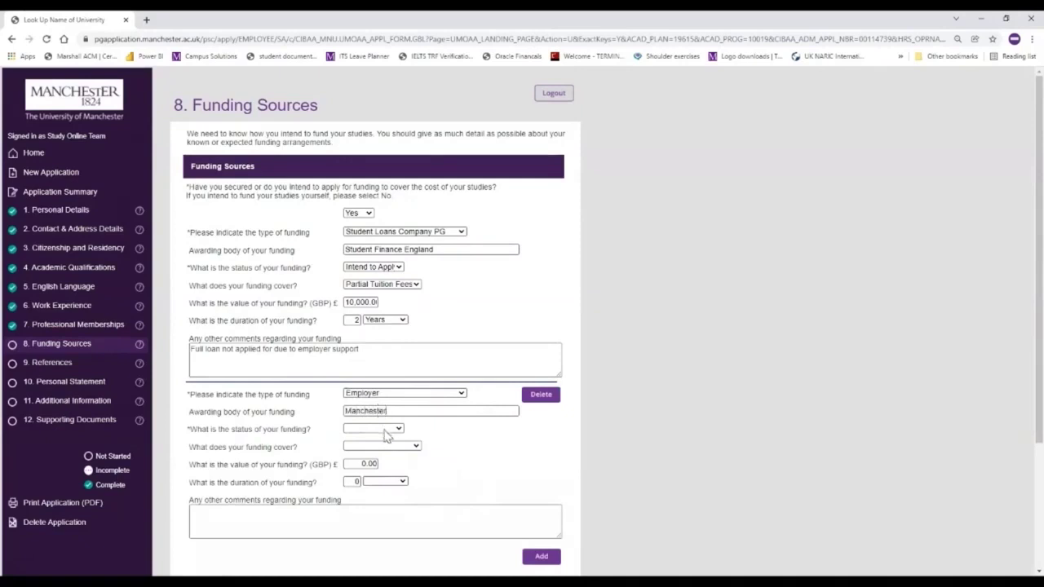
click(386, 436)
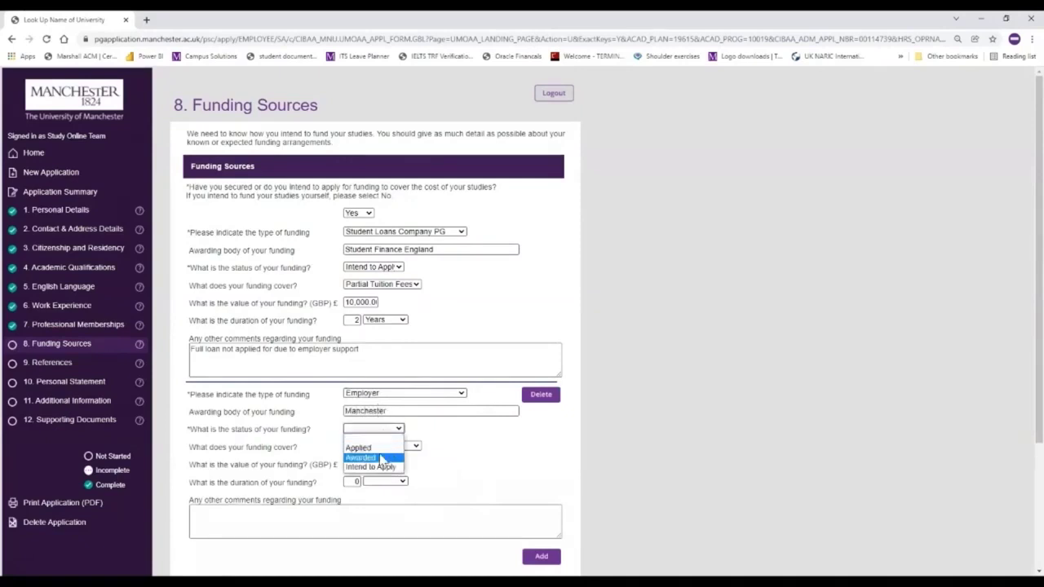
click(381, 459)
click(392, 451)
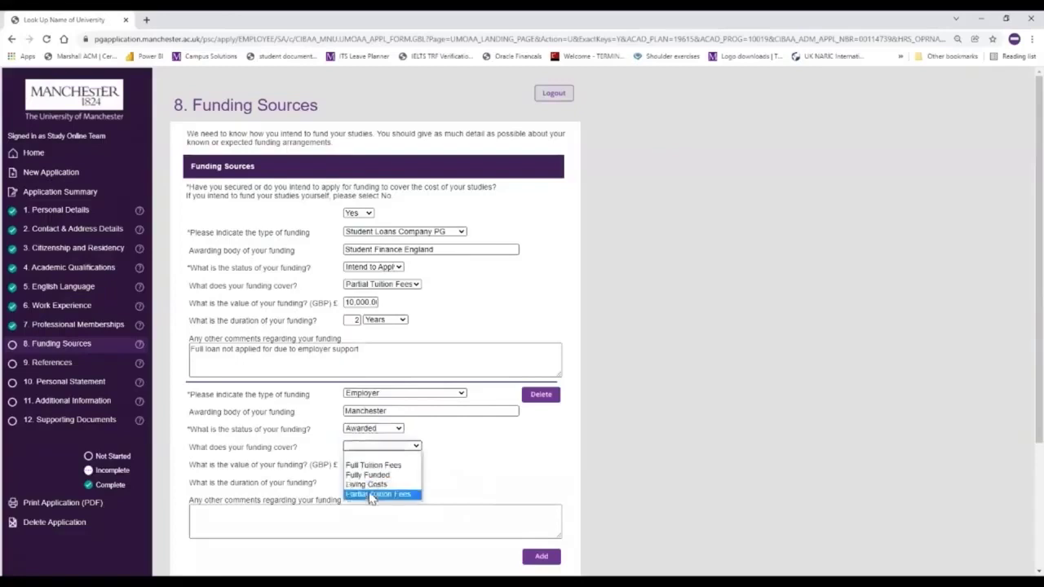
click(371, 495)
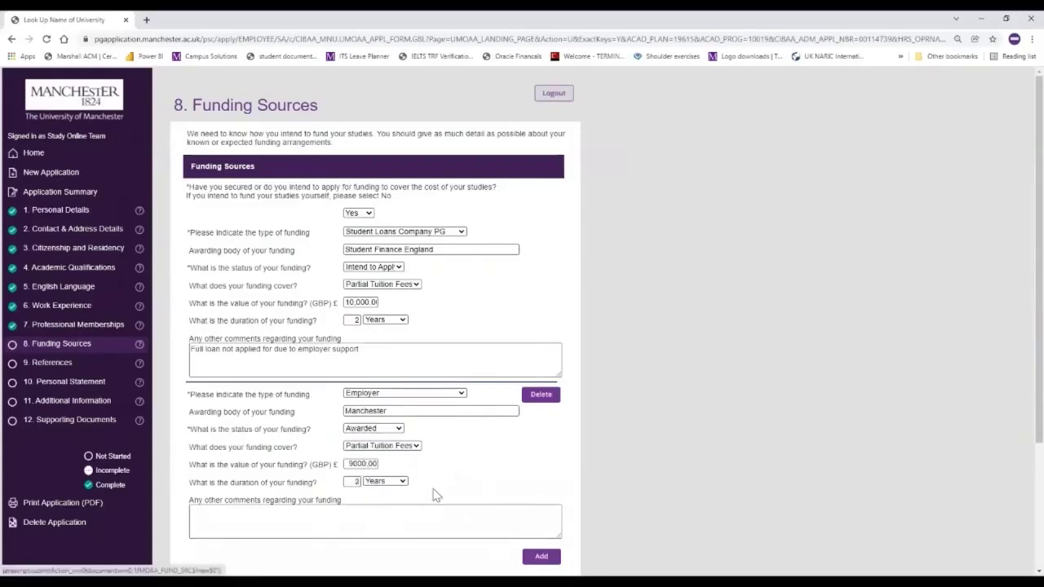
scroll(433, 494, down, 2)
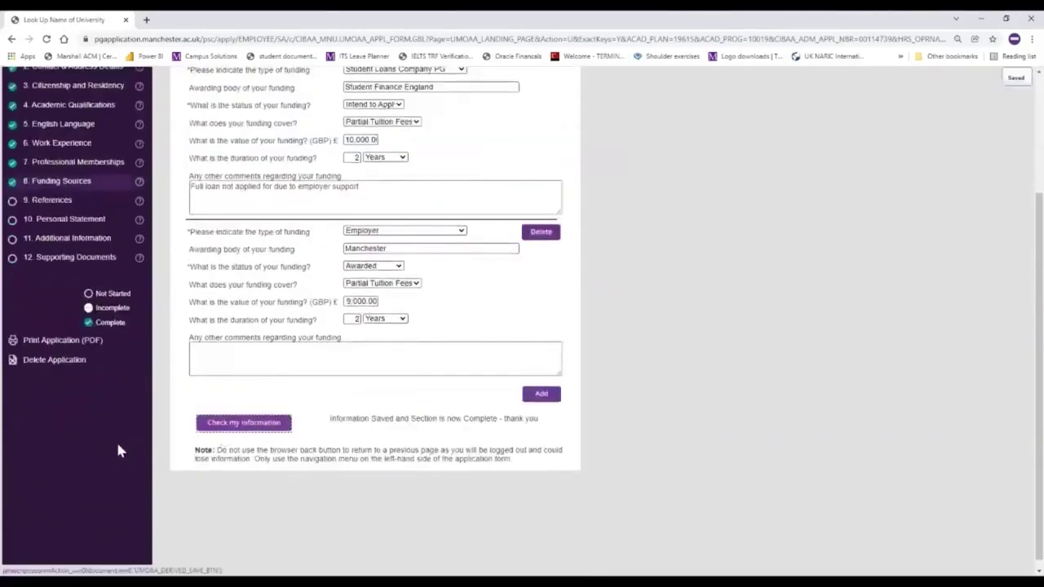
scroll(118, 451, up, 1)
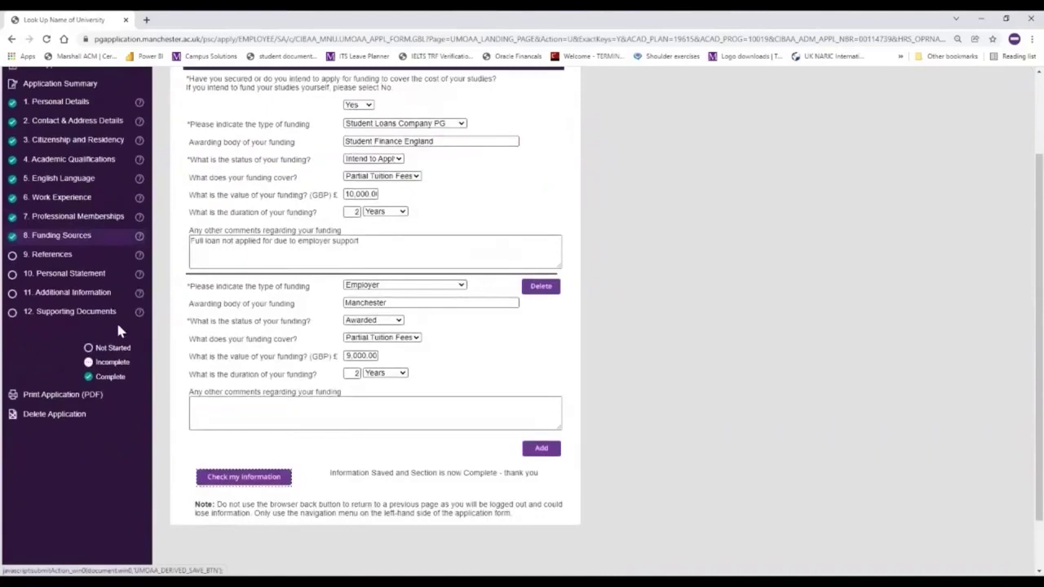
- In References, set the first referee as Professional with title Ms and enter their name
click(50, 256)
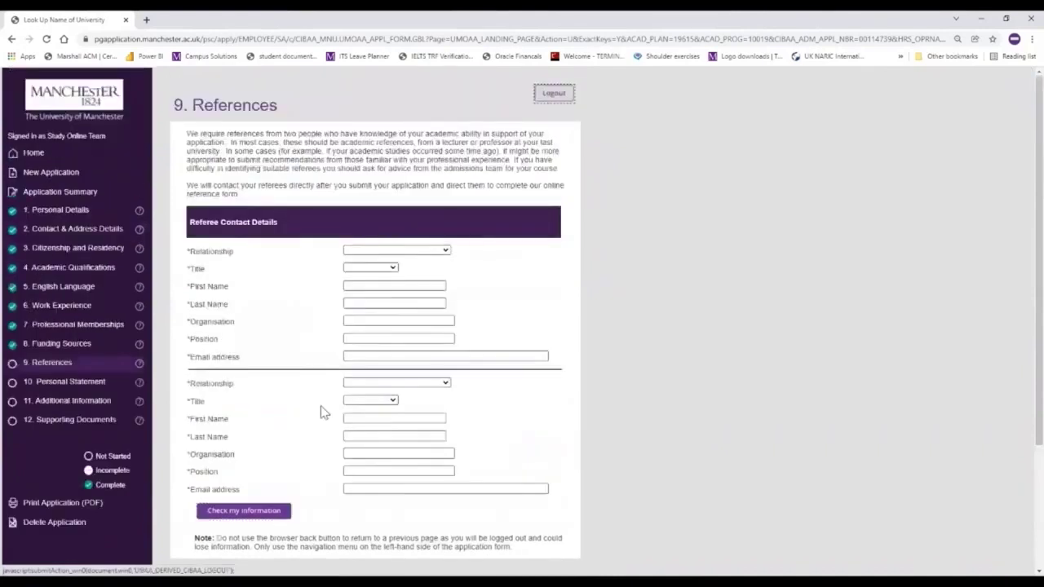
click(441, 256)
click(399, 280)
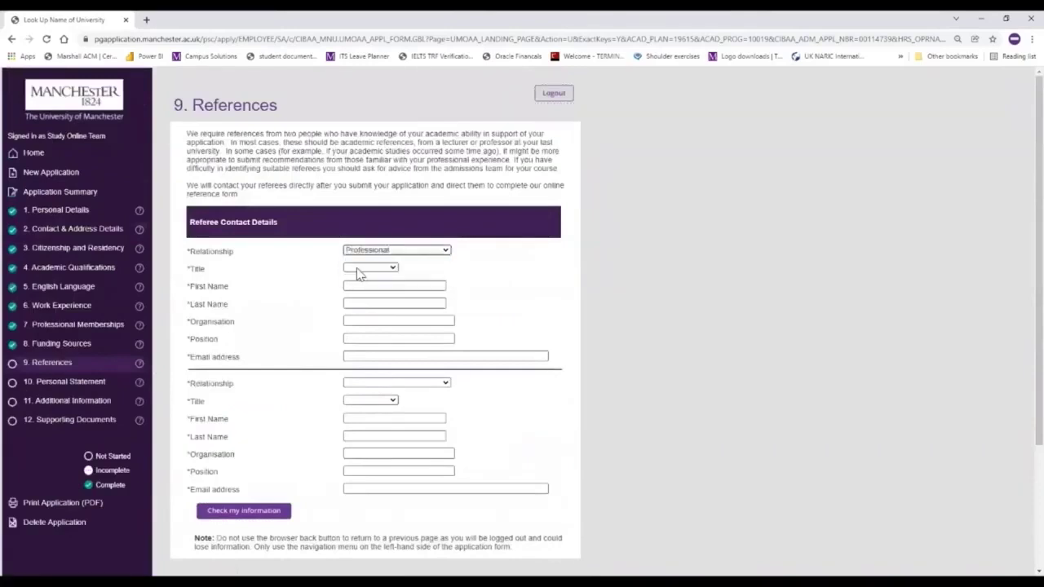
click(359, 270)
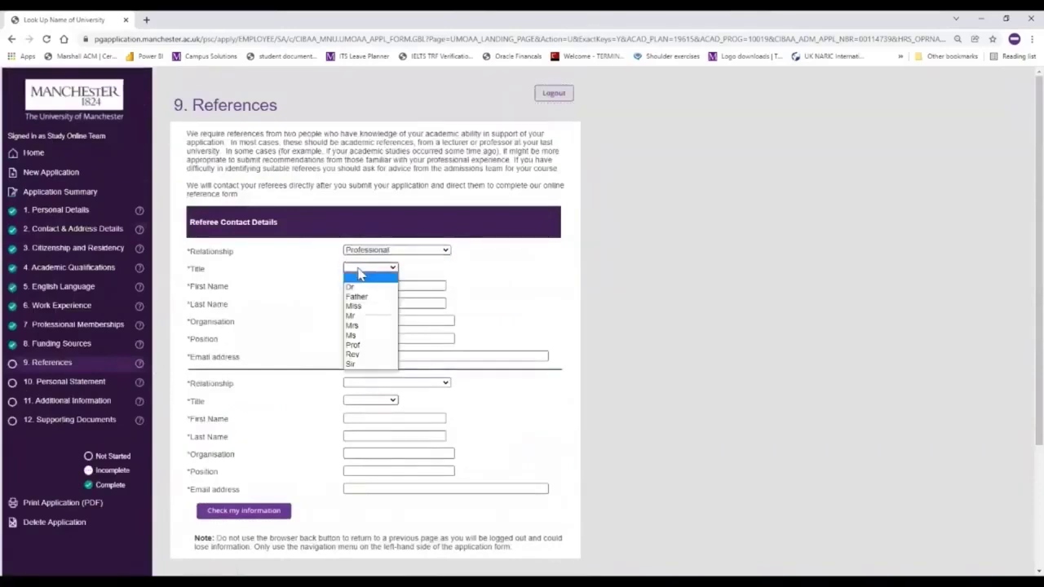
click(368, 338)
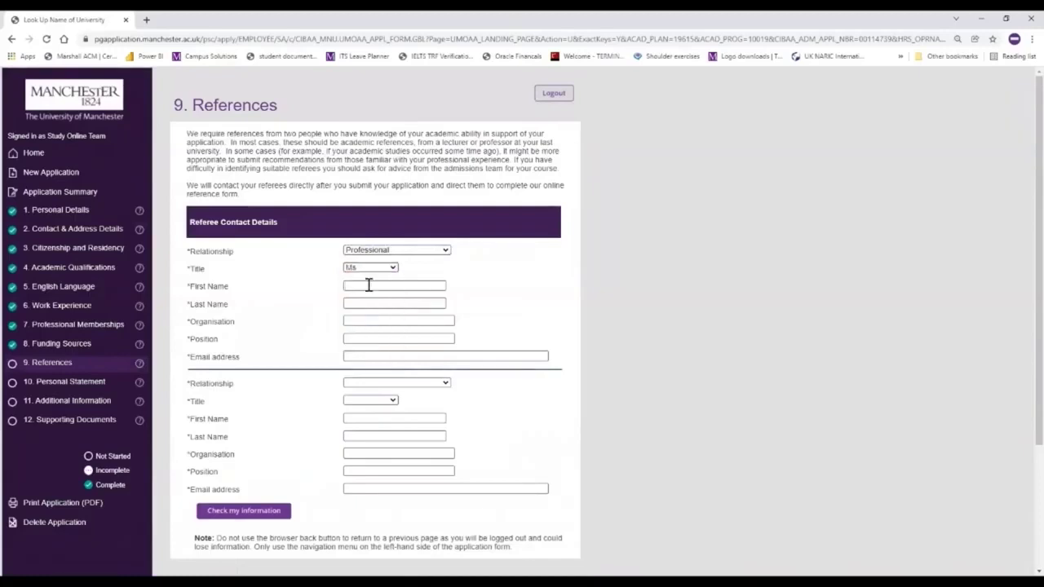
text(Study)
key(Tab)
text(O)
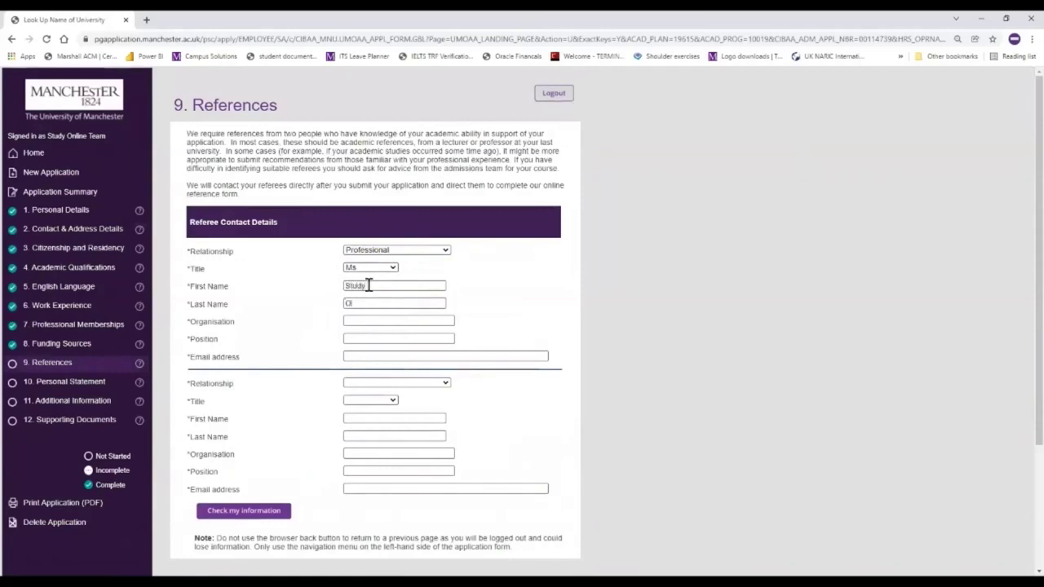
text(nline Team)
- Give the first referee organisation University of Manchester, position Course Advisor and their e-mail; make the second referee Academic
click(368, 321)
text(University of Manchester)
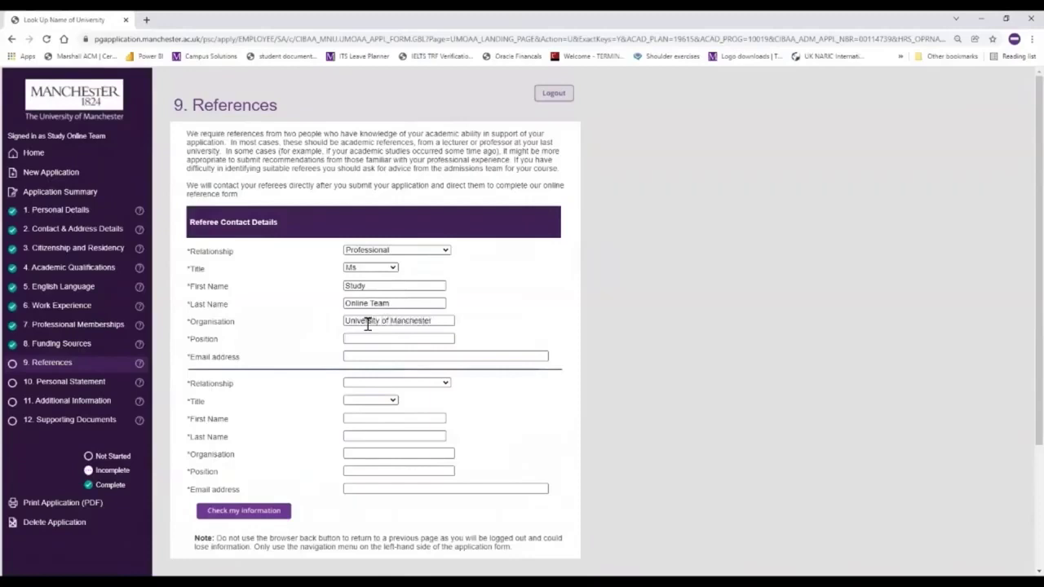
key(Tab)
text(Course Advisor)
key(Tab)
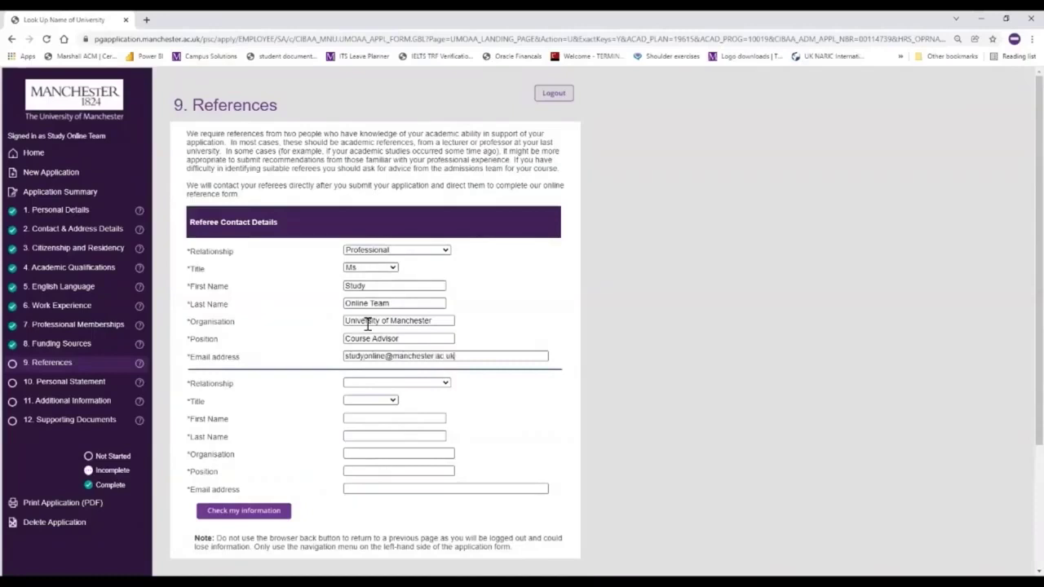
click(439, 384)
- Give the second referee title Dr, their name, and organisation University of Manchester
click(370, 401)
click(384, 418)
text(Study Online)
key(Tab)
text(Team)
key(Tab)
text(Unive)
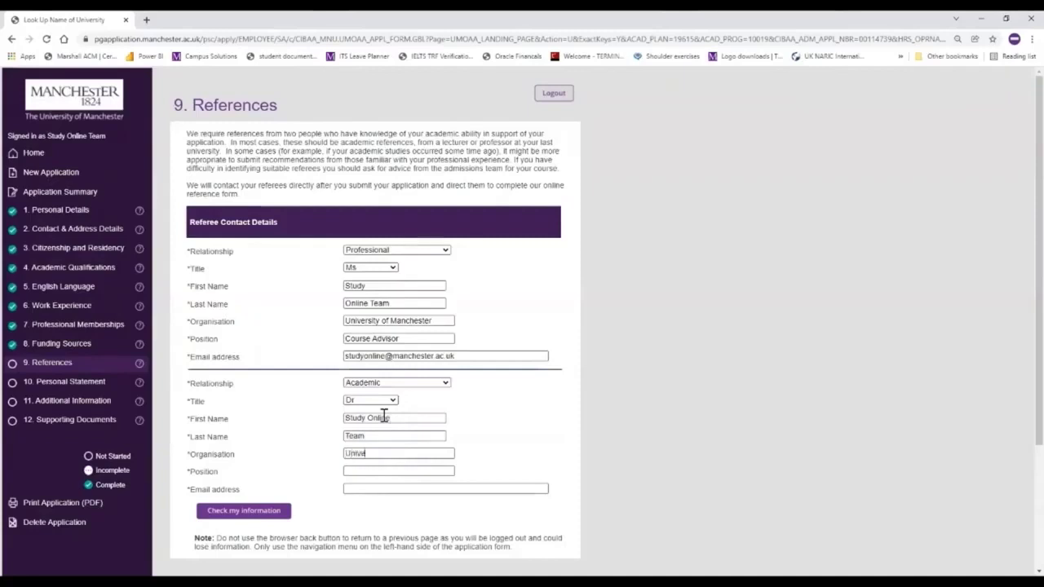
text(rsity of Manchester)
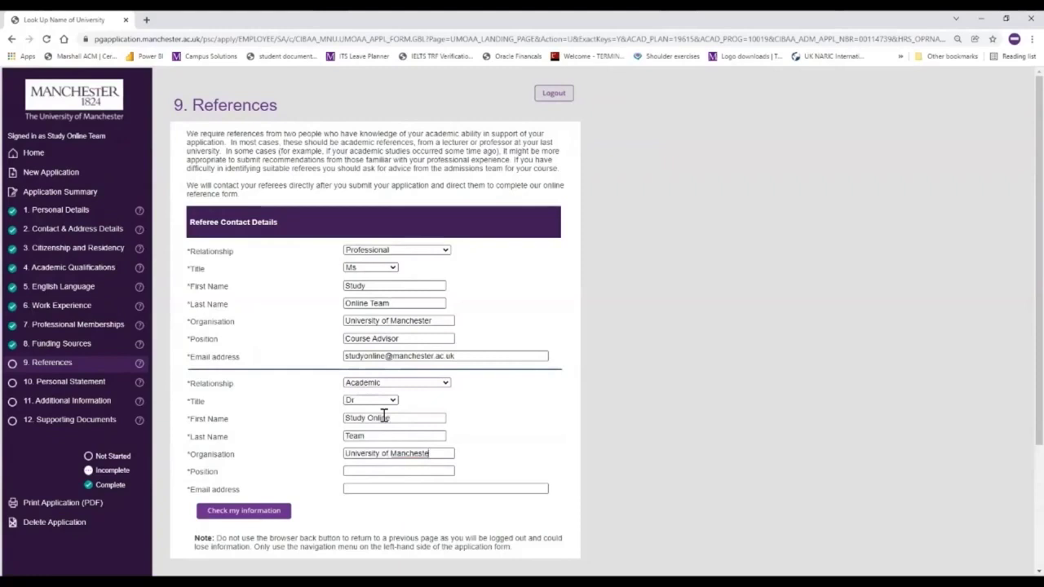
- Enter Course Director as position and the referee's e-mail, then save References as complete
click(380, 472)
text(Cou)
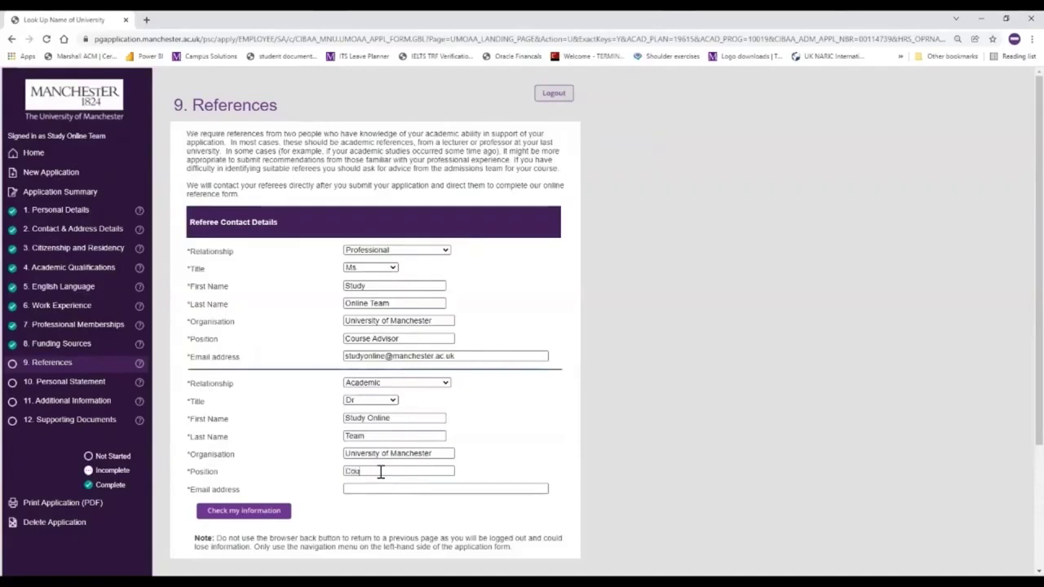
text(rse Director)
click(395, 488)
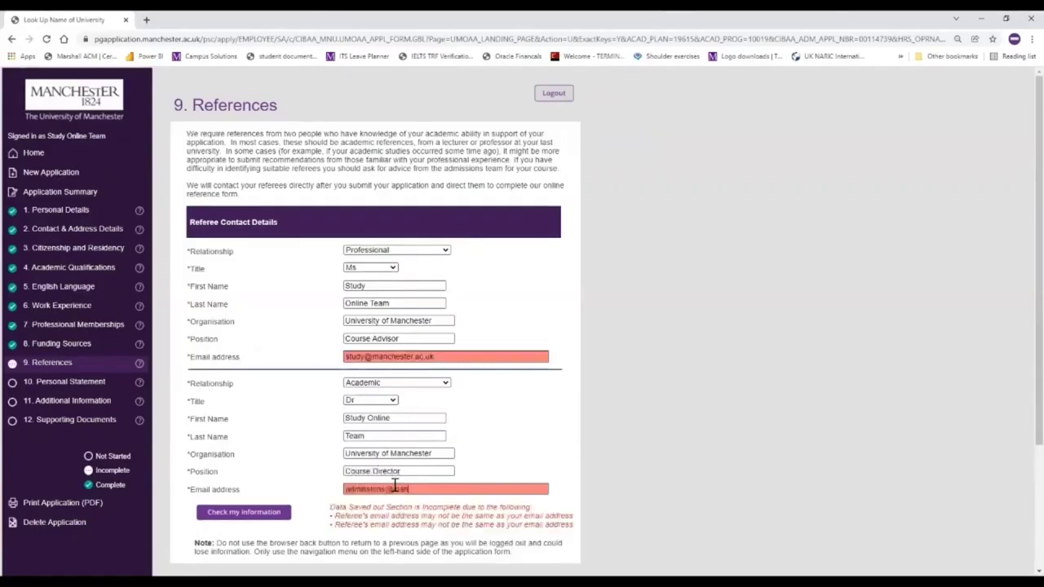
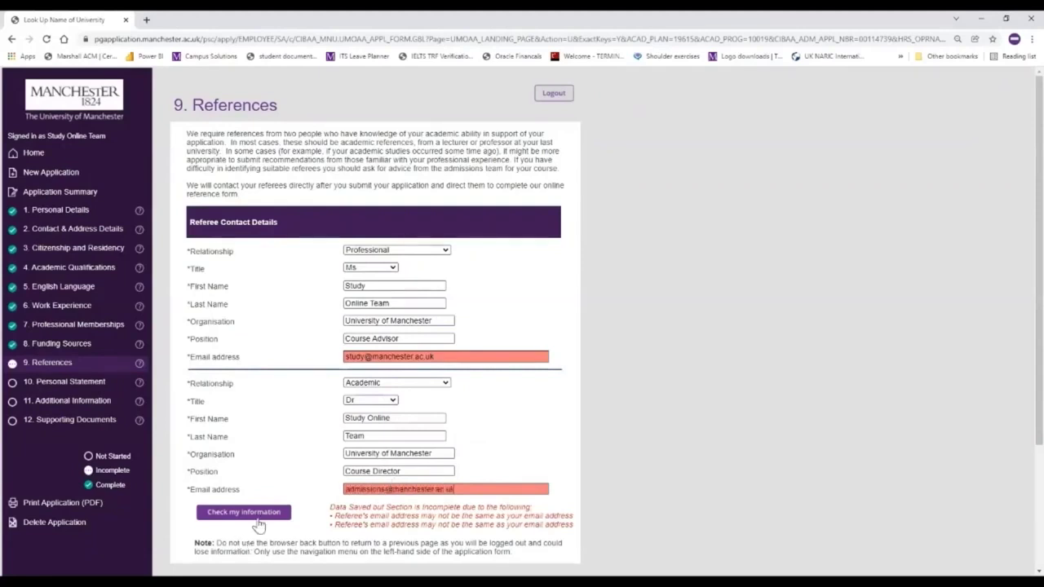
click(253, 513)
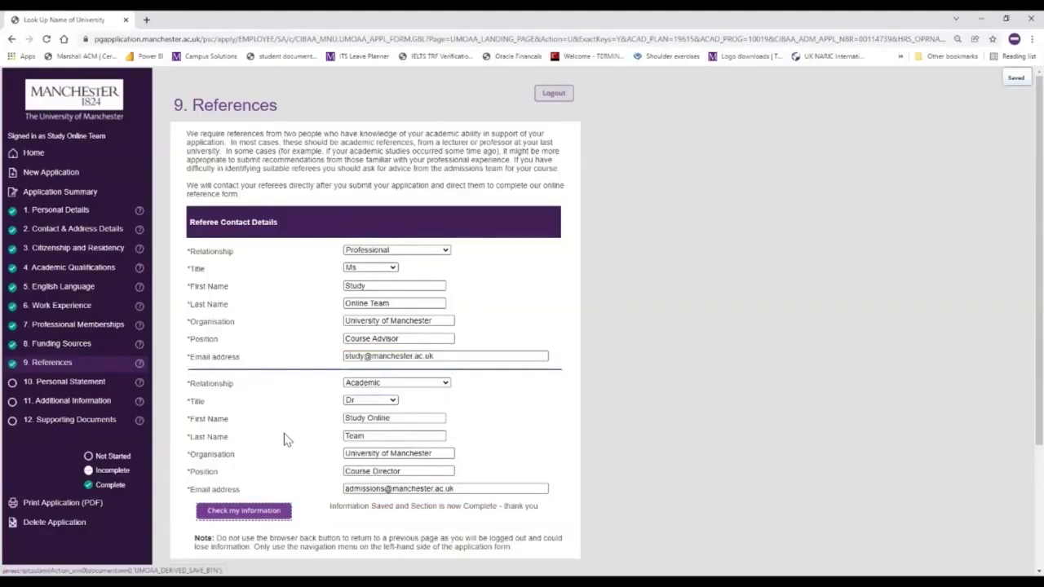
click(79, 385)
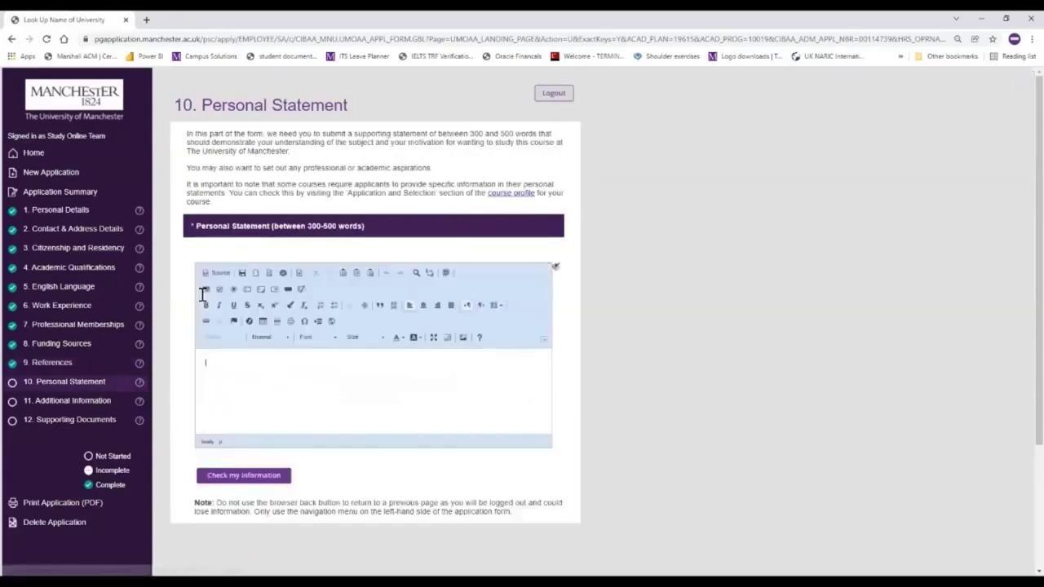
- Paste the prepared personal statement on course interest, career goals and skills, and mark section 10 complete
click(252, 368)
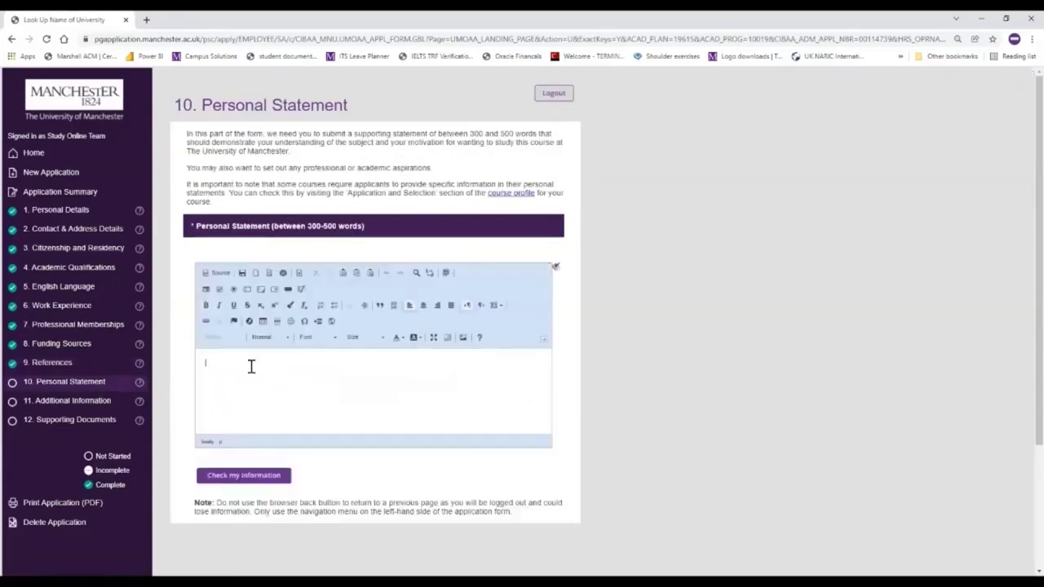
key(ctrl+v)
scroll(316, 392, up, 3)
scroll(317, 392, up, 2)
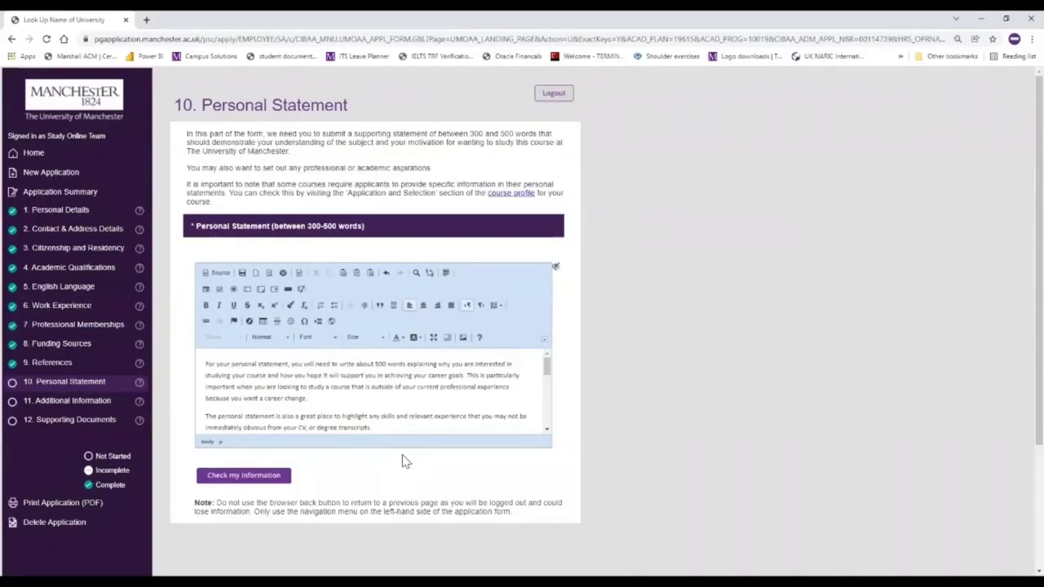
click(269, 481)
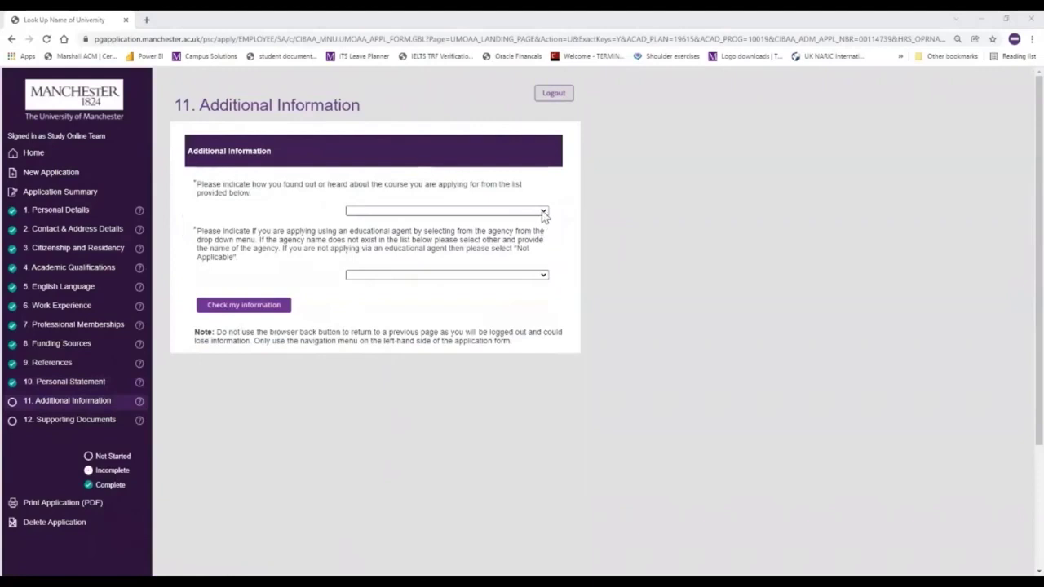
- Set how the course was found to Internet Search and educational agent to Not Applicable, then save
click(544, 213)
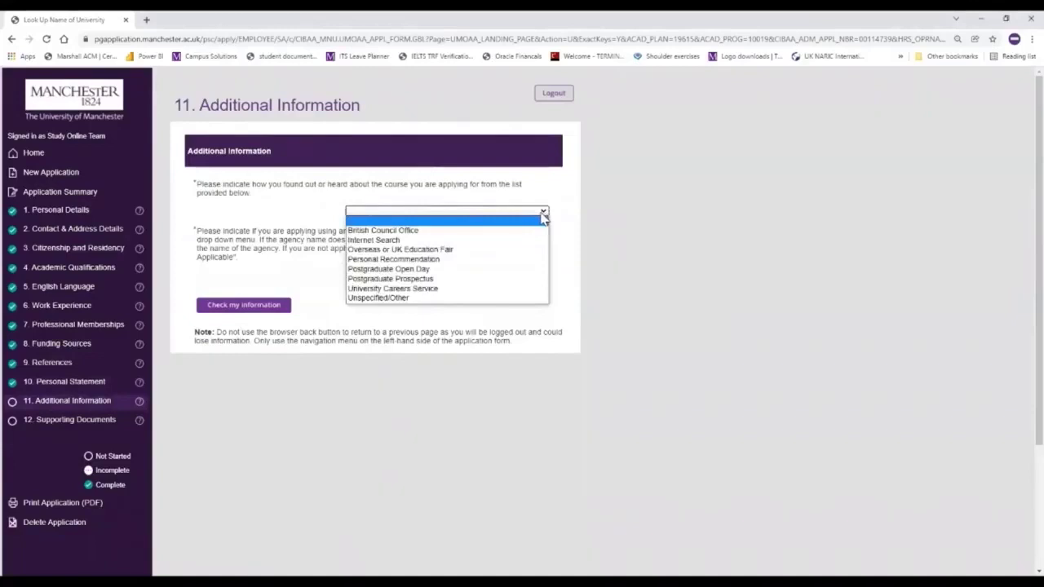
click(506, 241)
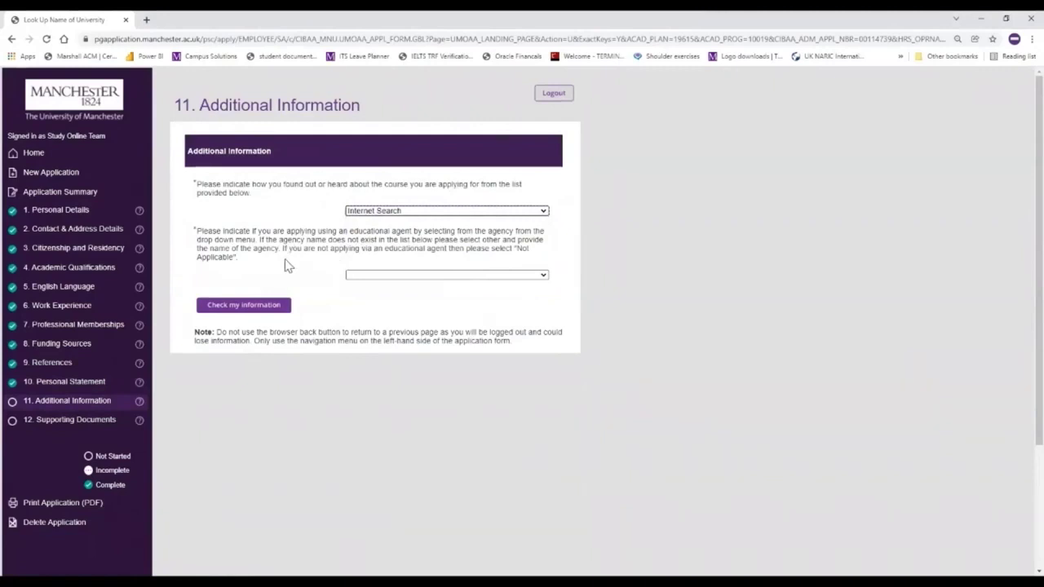
click(544, 277)
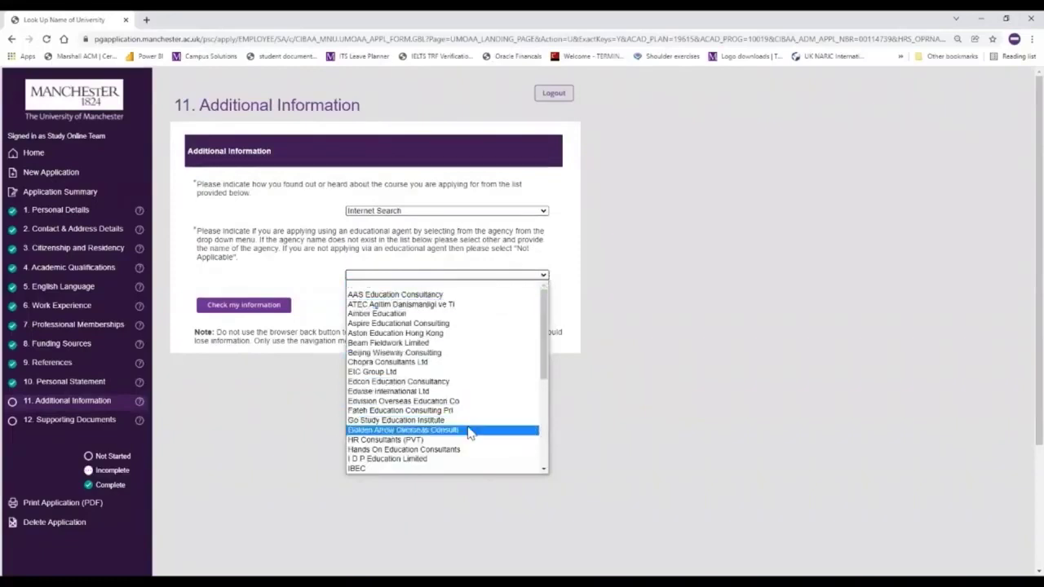
scroll(465, 431, down, 1)
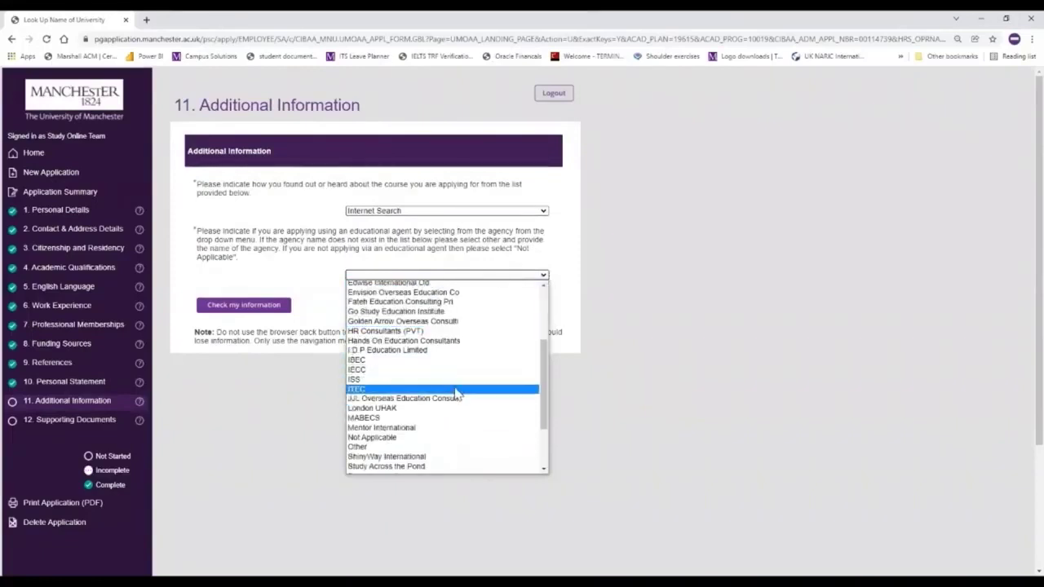
scroll(454, 393, down, 2)
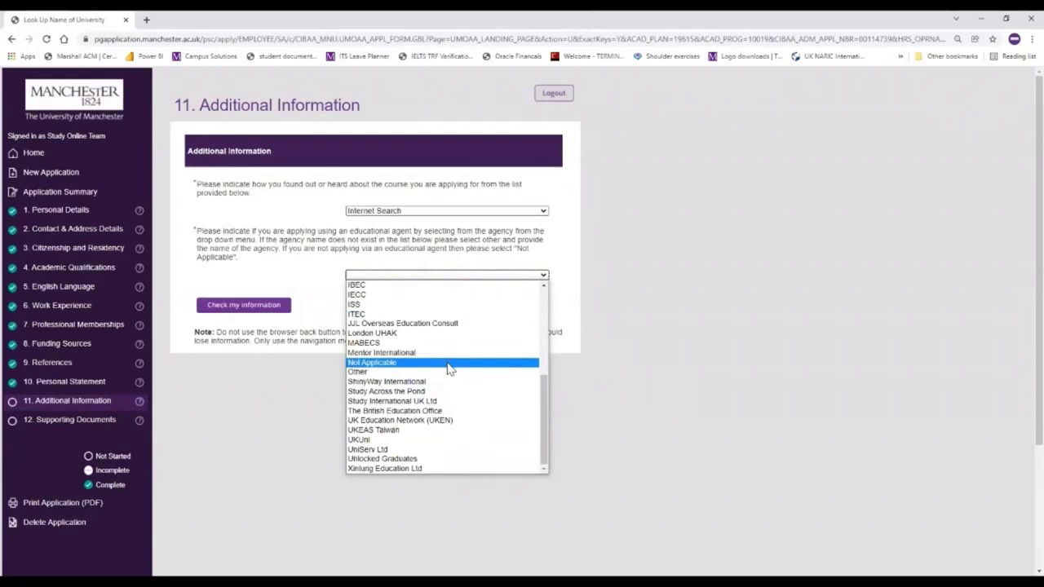
click(448, 364)
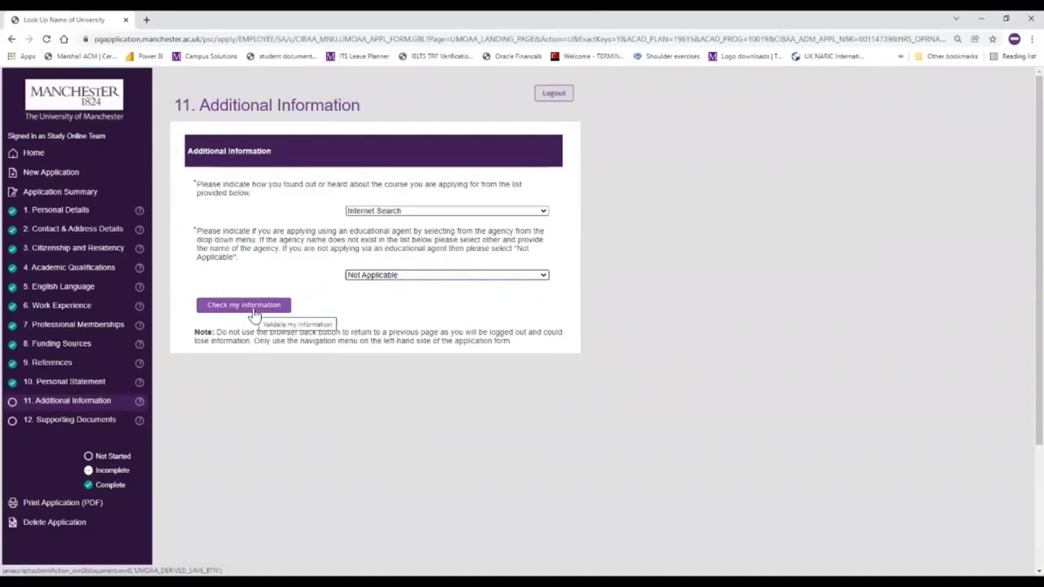
click(254, 312)
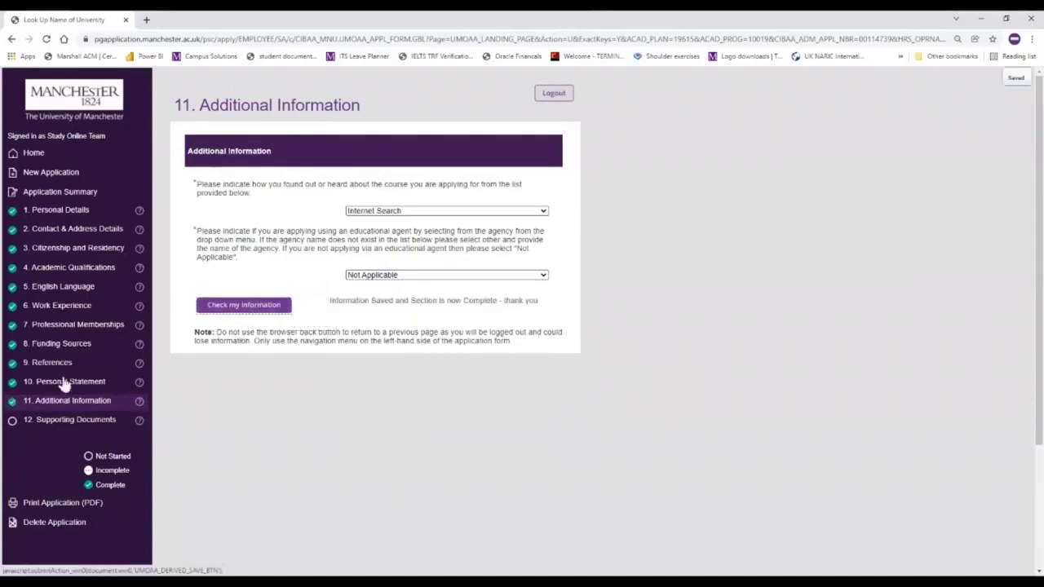
- Upload Study_Online_UG_Degree_Certificate.pdf as the Academic Certificate under Supporting Documents
click(39, 424)
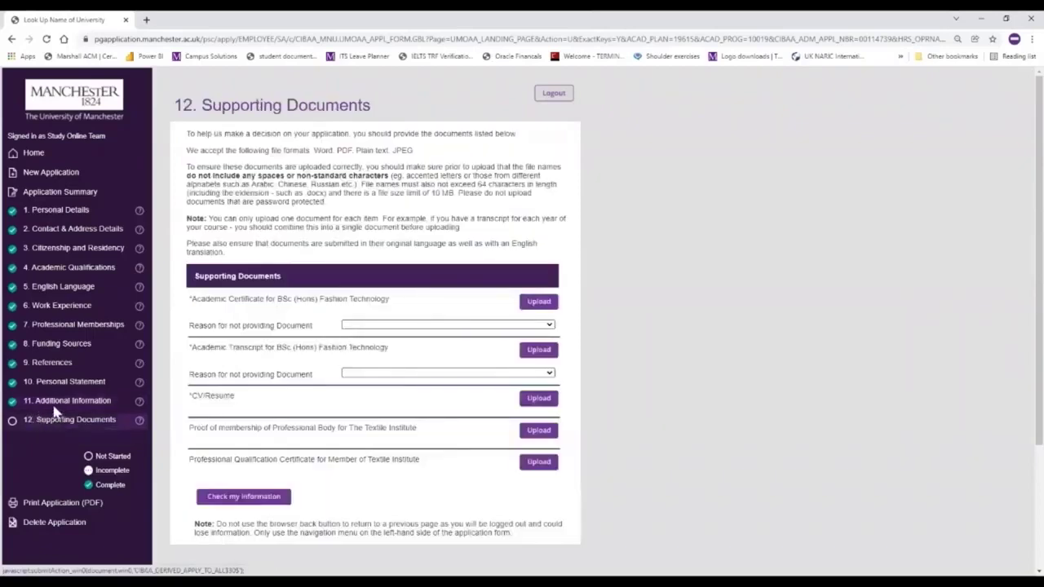
click(544, 304)
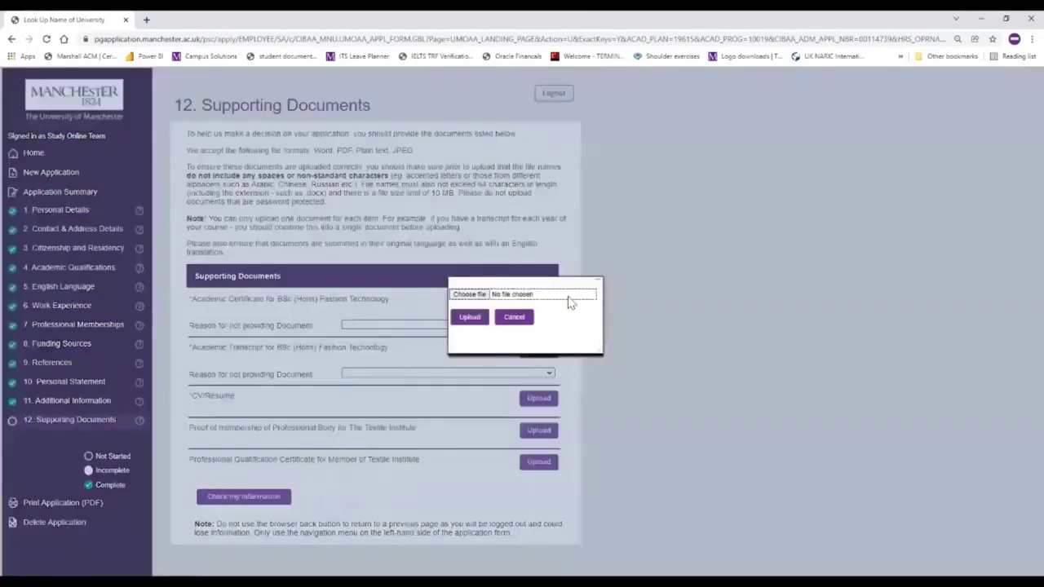
click(470, 318)
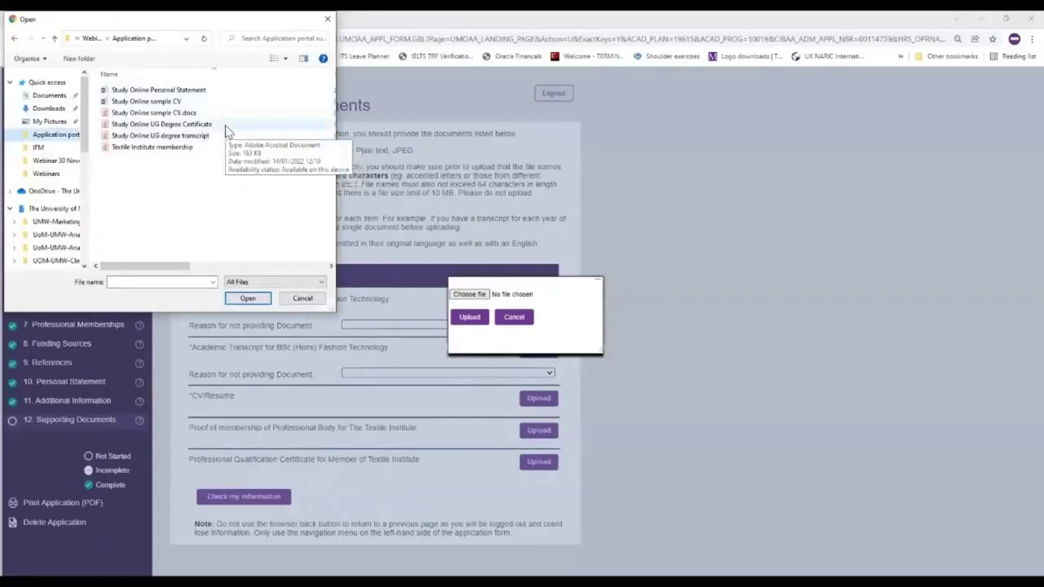
click(226, 125)
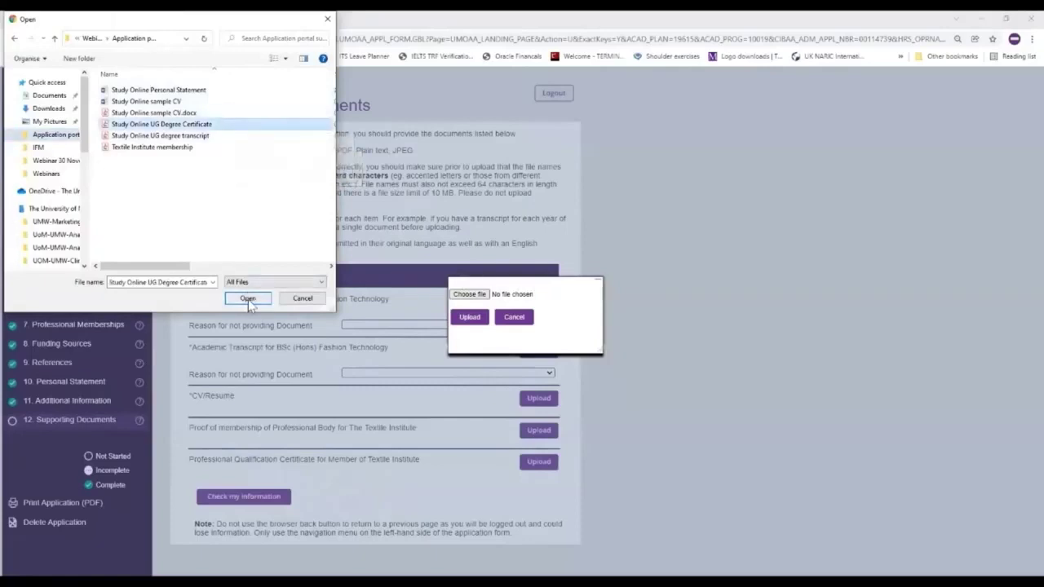
click(248, 299)
click(469, 317)
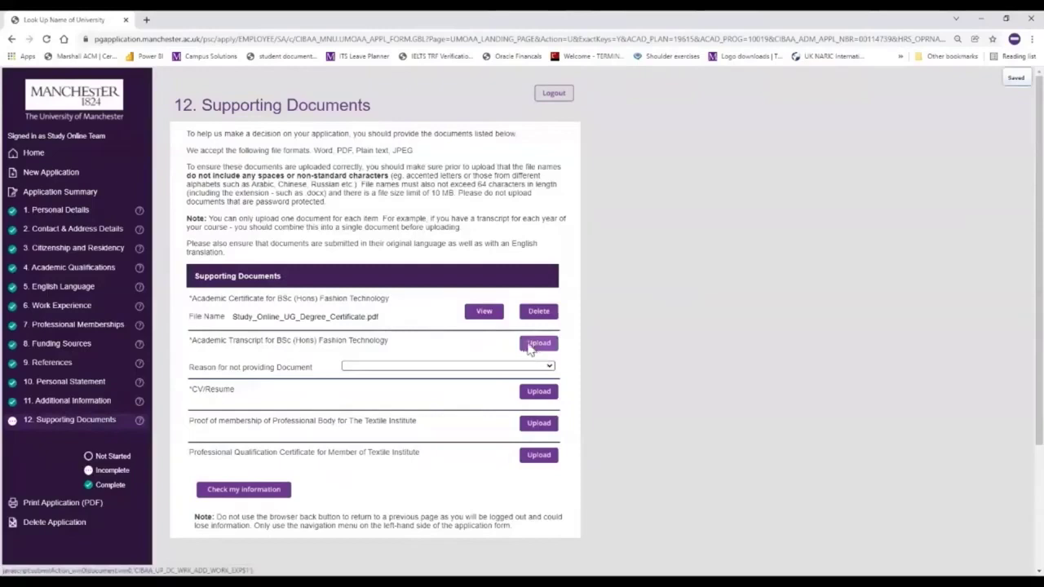
- Upload the transcript and Textile_Institute_membership.pdf to the remaining document rows, then mark the section complete
click(538, 346)
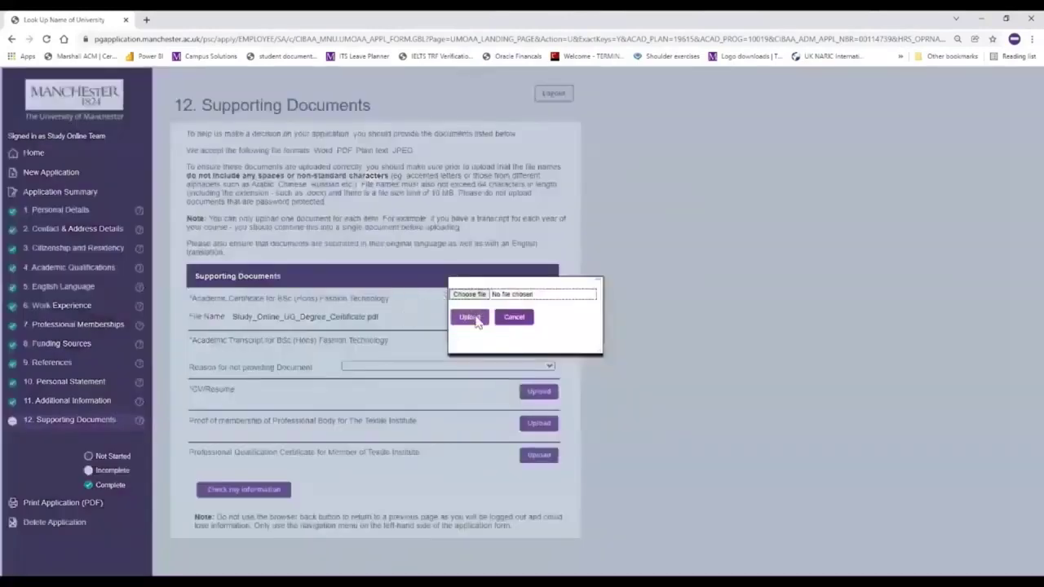
click(470, 319)
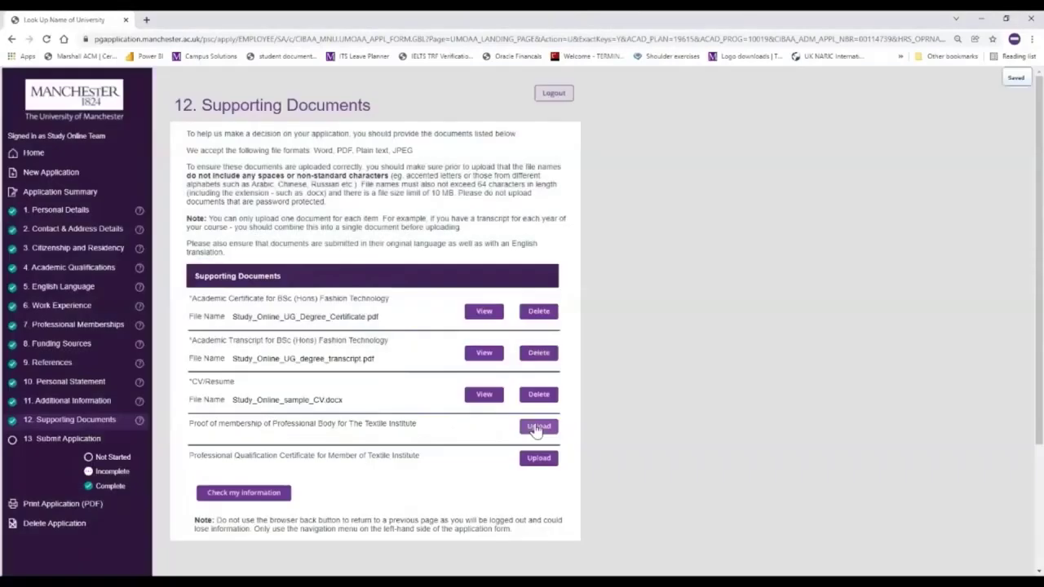
click(536, 429)
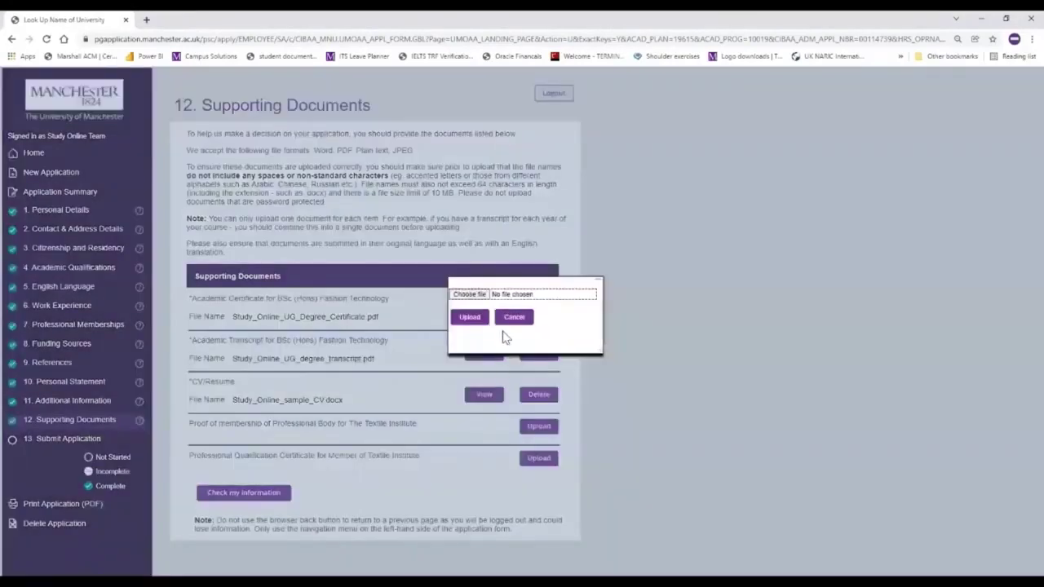
click(473, 298)
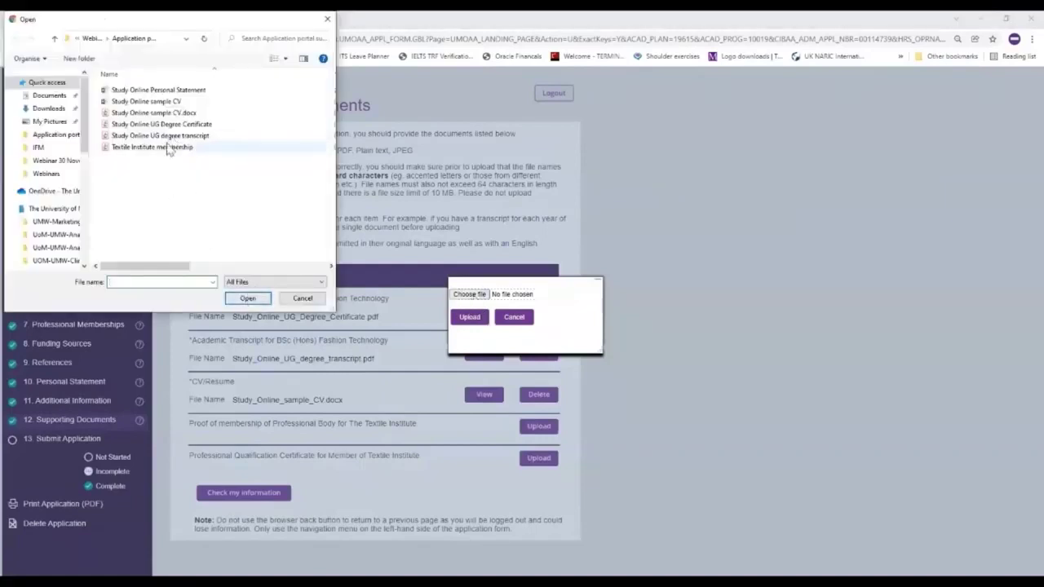
click(167, 147)
click(247, 298)
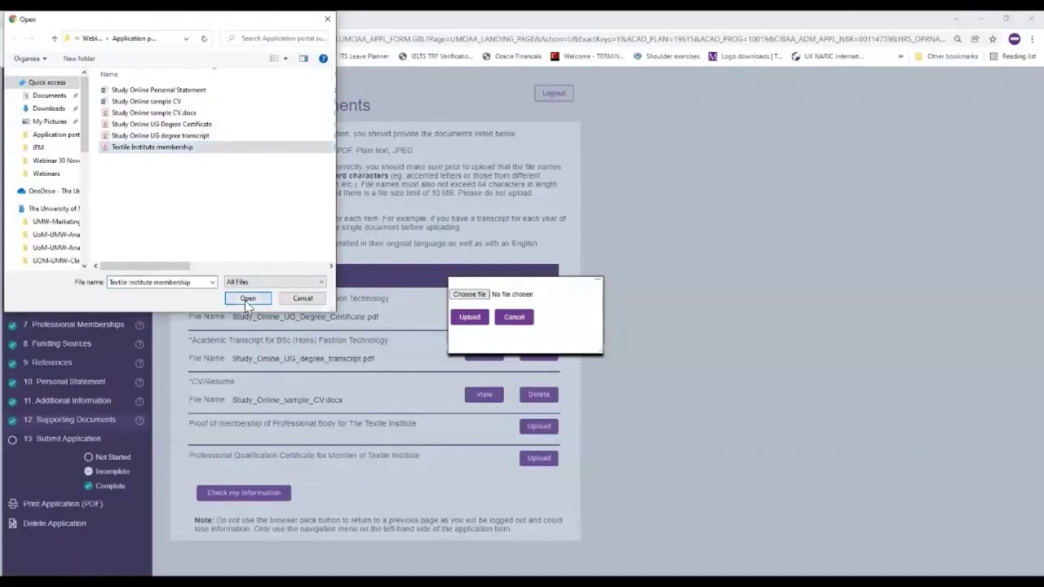
click(467, 318)
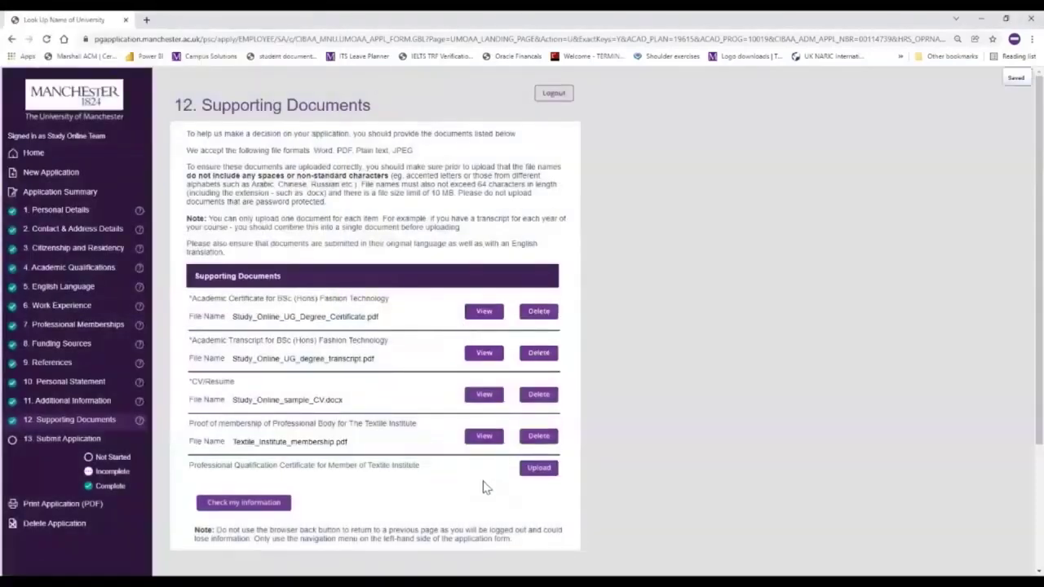
click(538, 469)
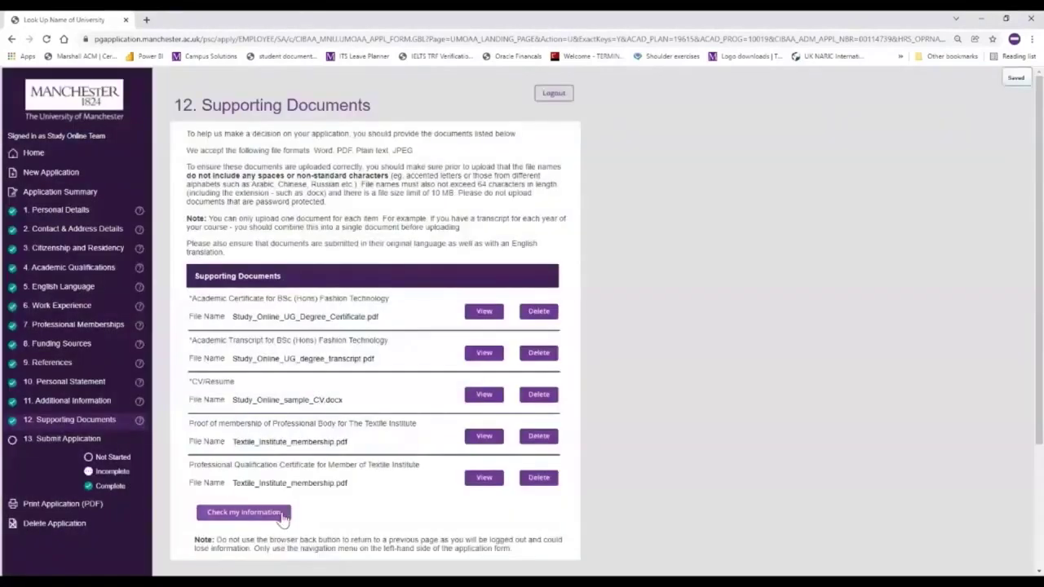
click(282, 517)
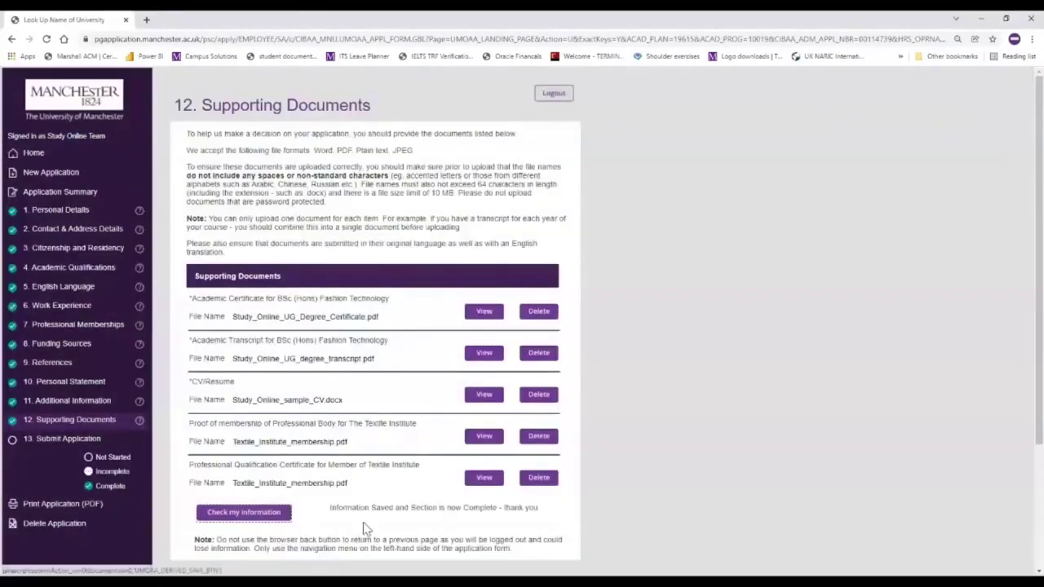